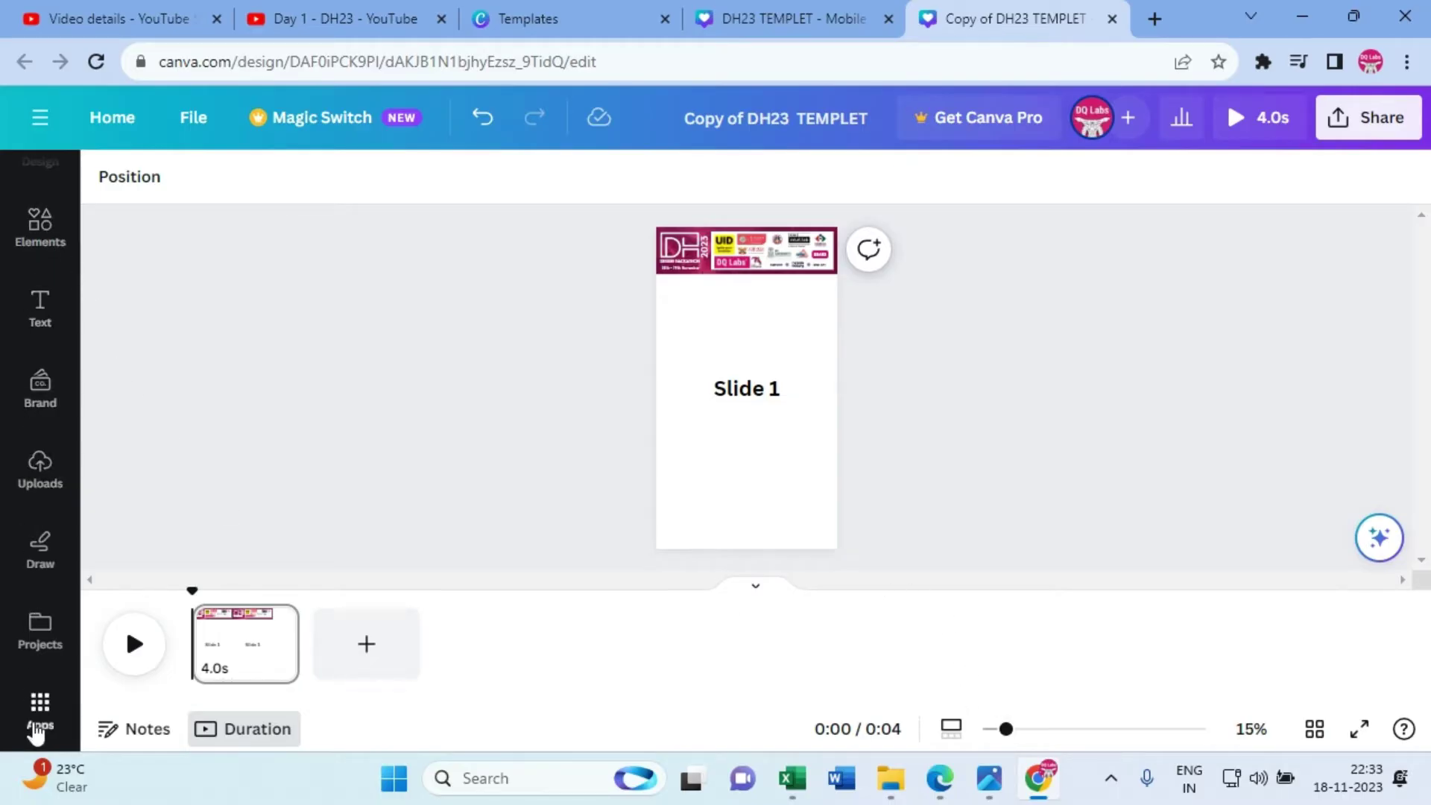
Step: Open the Apps panel and scroll down to Murf AI in the AI-powered section
{"action": "scroll", "coordinate": [37, 712], "scroll_direction": "down", "scroll_amount": 3}
{"action": "scroll", "coordinate": [29, 682], "scroll_direction": "up", "scroll_amount": 3}
{"action": "left_click", "coordinate": [35, 675]}
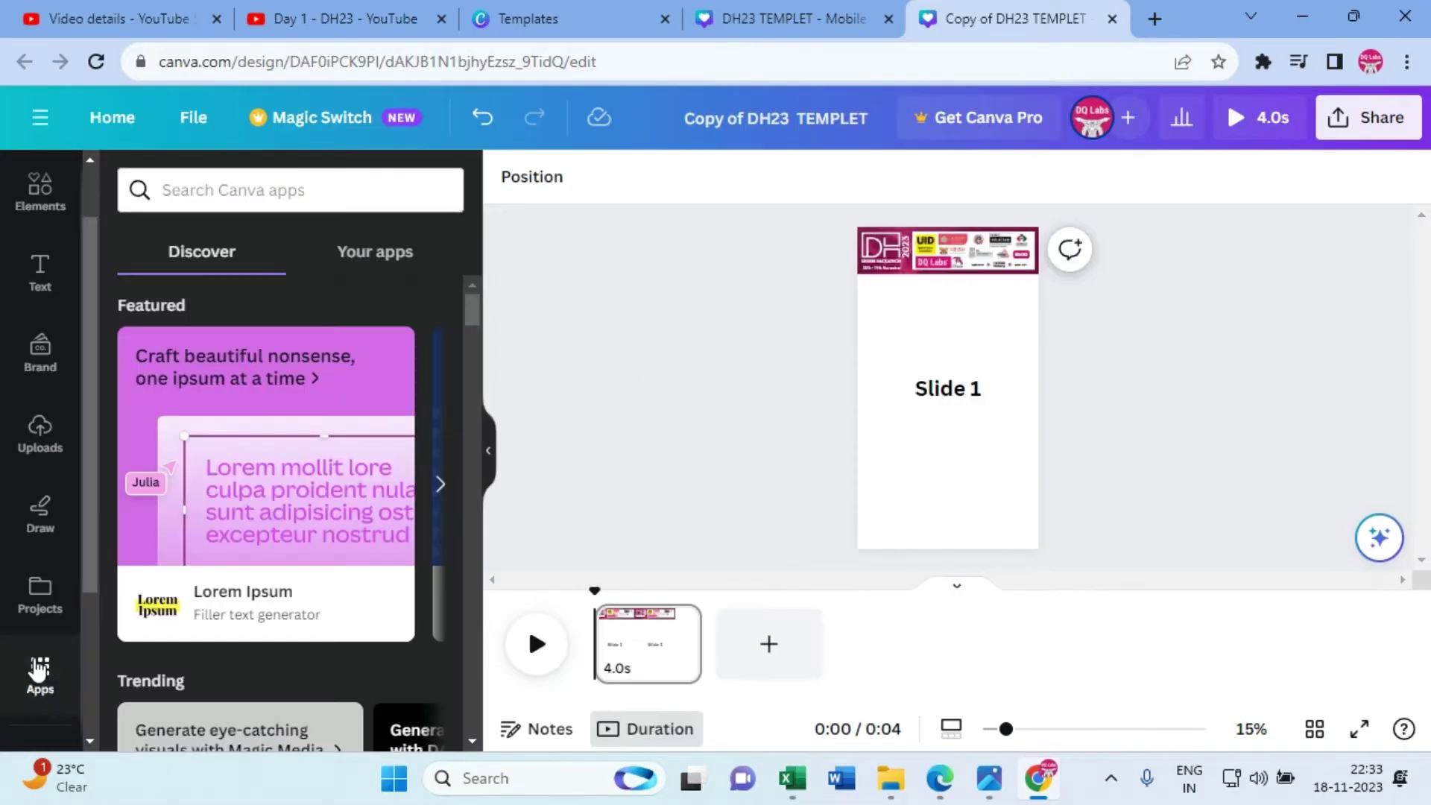
{"action": "scroll", "coordinate": [310, 511], "scroll_direction": "down", "scroll_amount": 6}
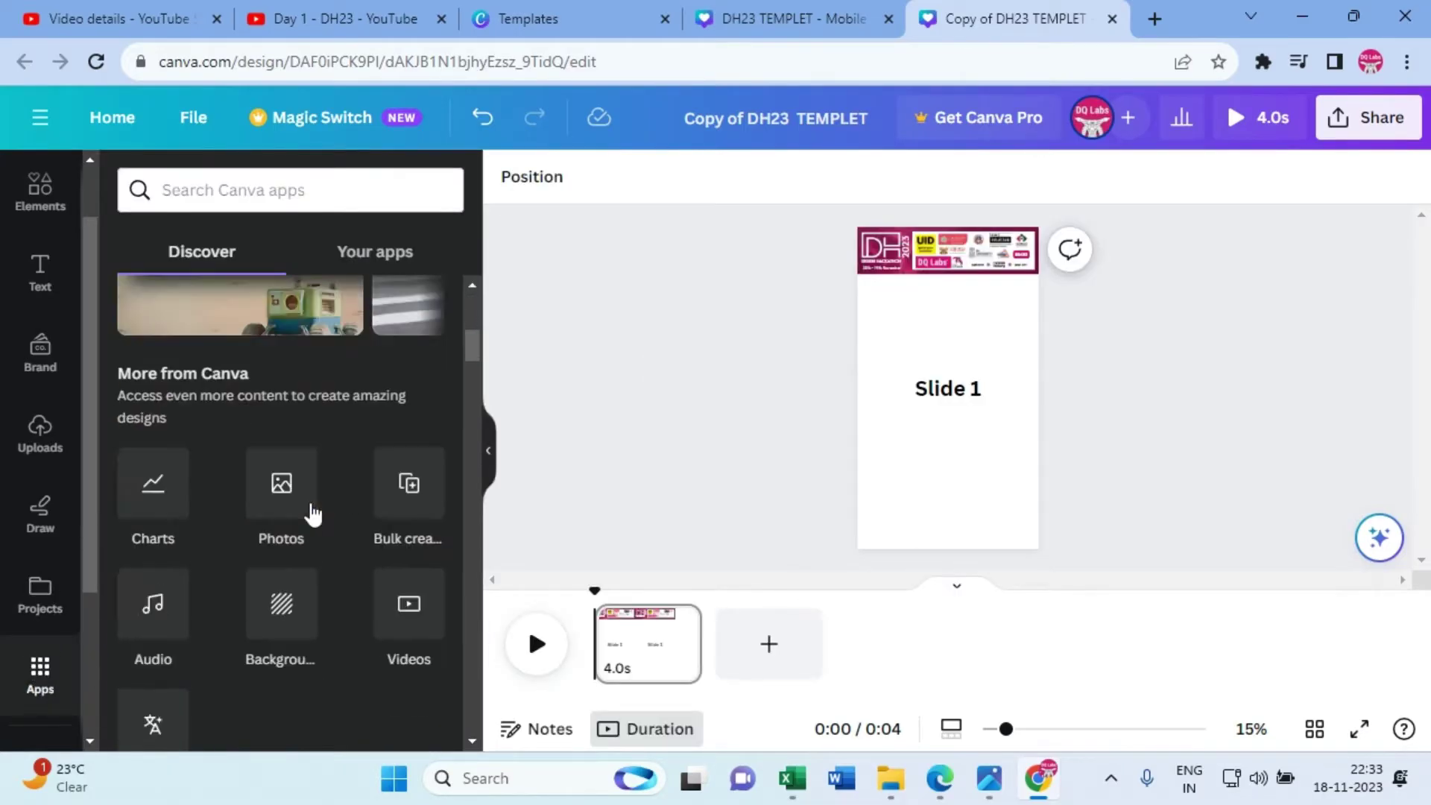
{"action": "scroll", "coordinate": [313, 514], "scroll_direction": "down", "scroll_amount": 5}
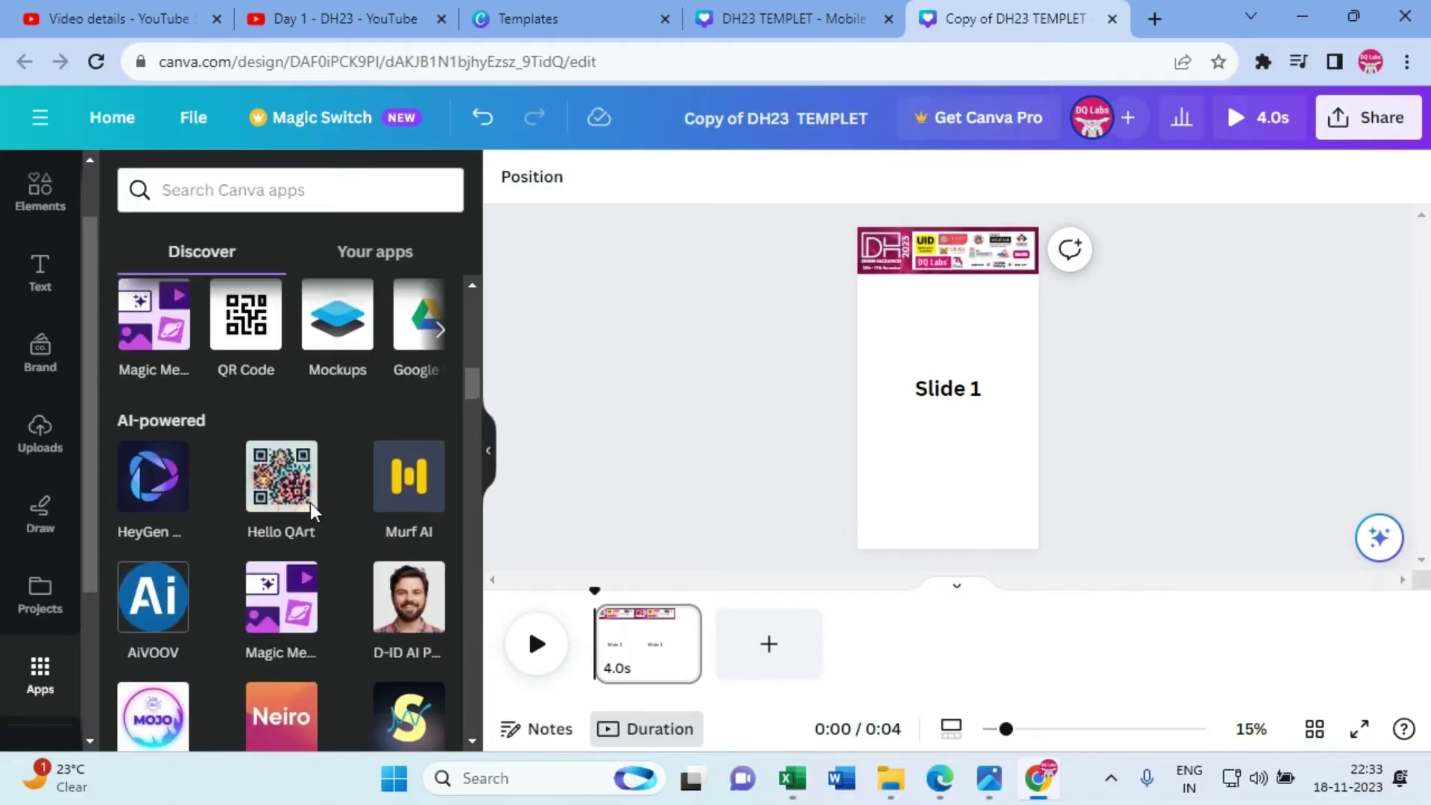
Step: Open Murf AI and connect it to Canva by signing up with a Google account
{"action": "left_click", "coordinate": [419, 491]}
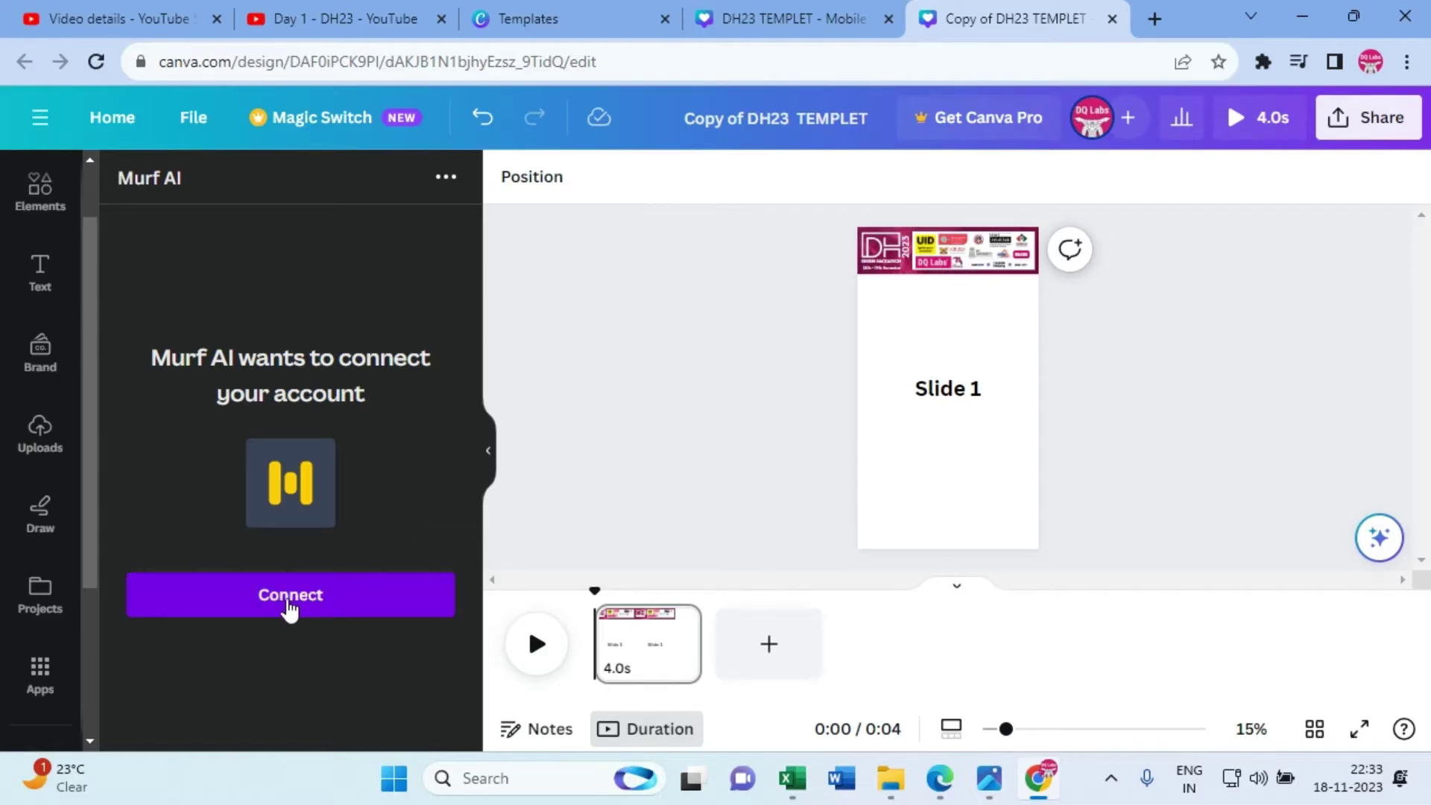
{"action": "left_click", "coordinate": [291, 606]}
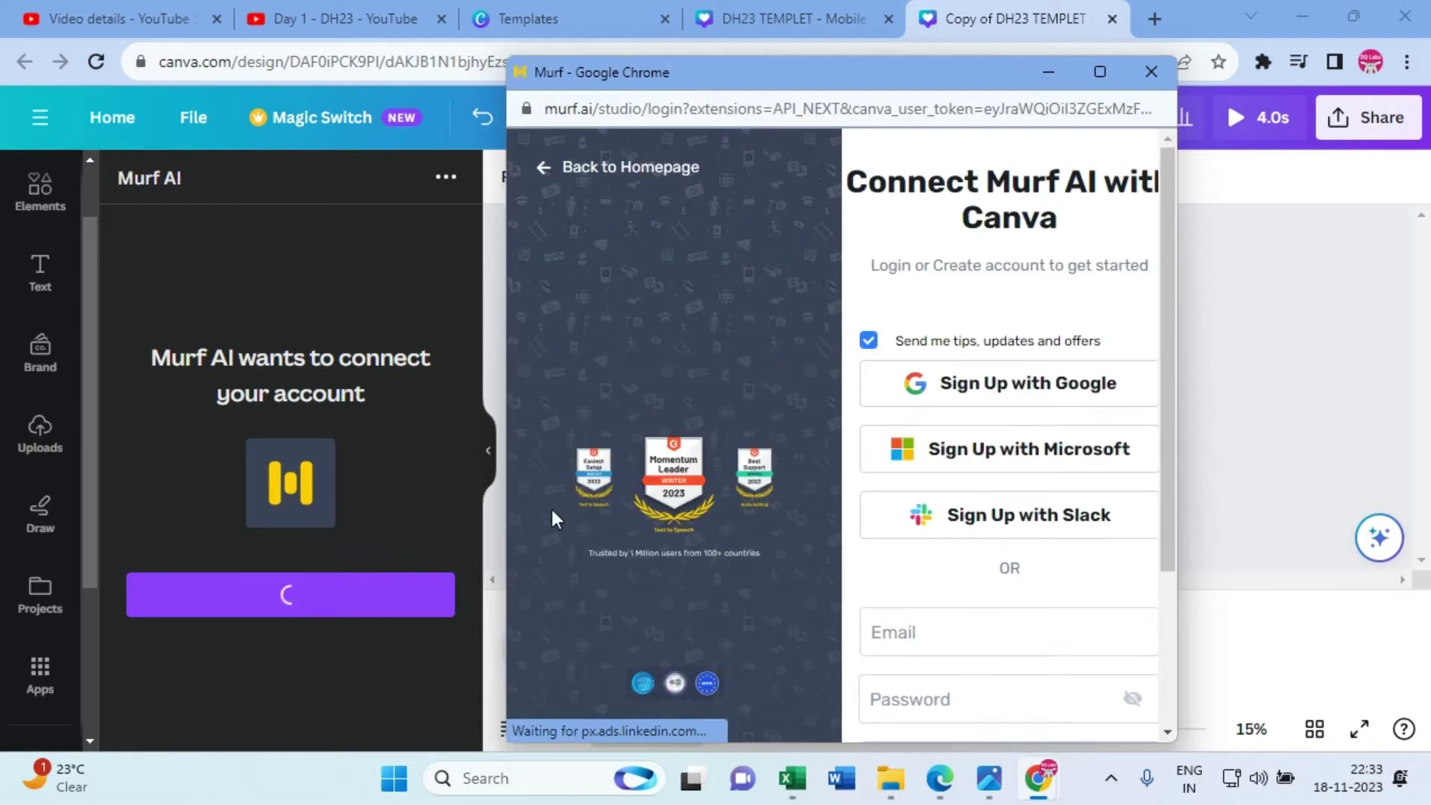
{"action": "left_click", "coordinate": [1032, 387]}
{"action": "left_click", "coordinate": [1030, 393]}
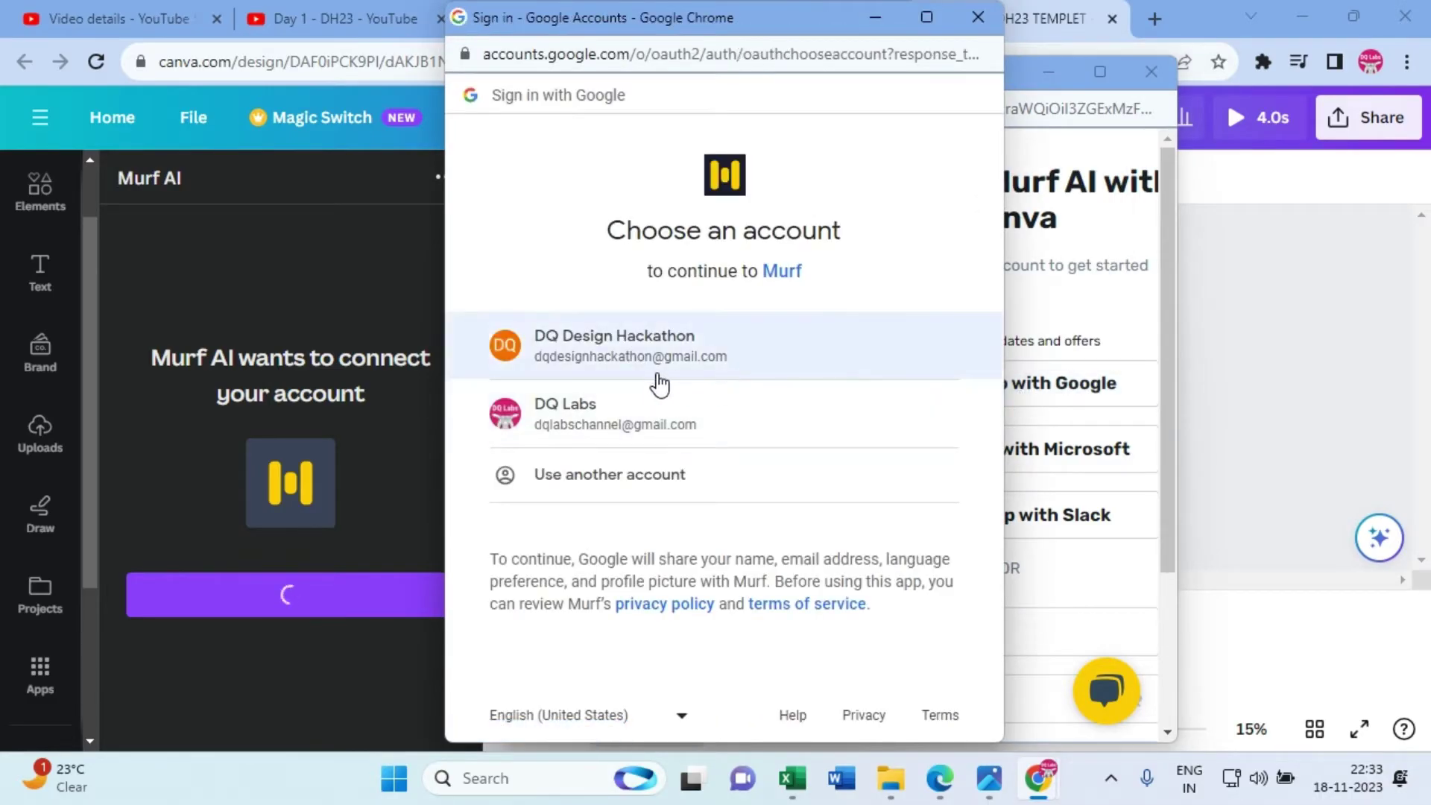
{"action": "left_click", "coordinate": [565, 410]}
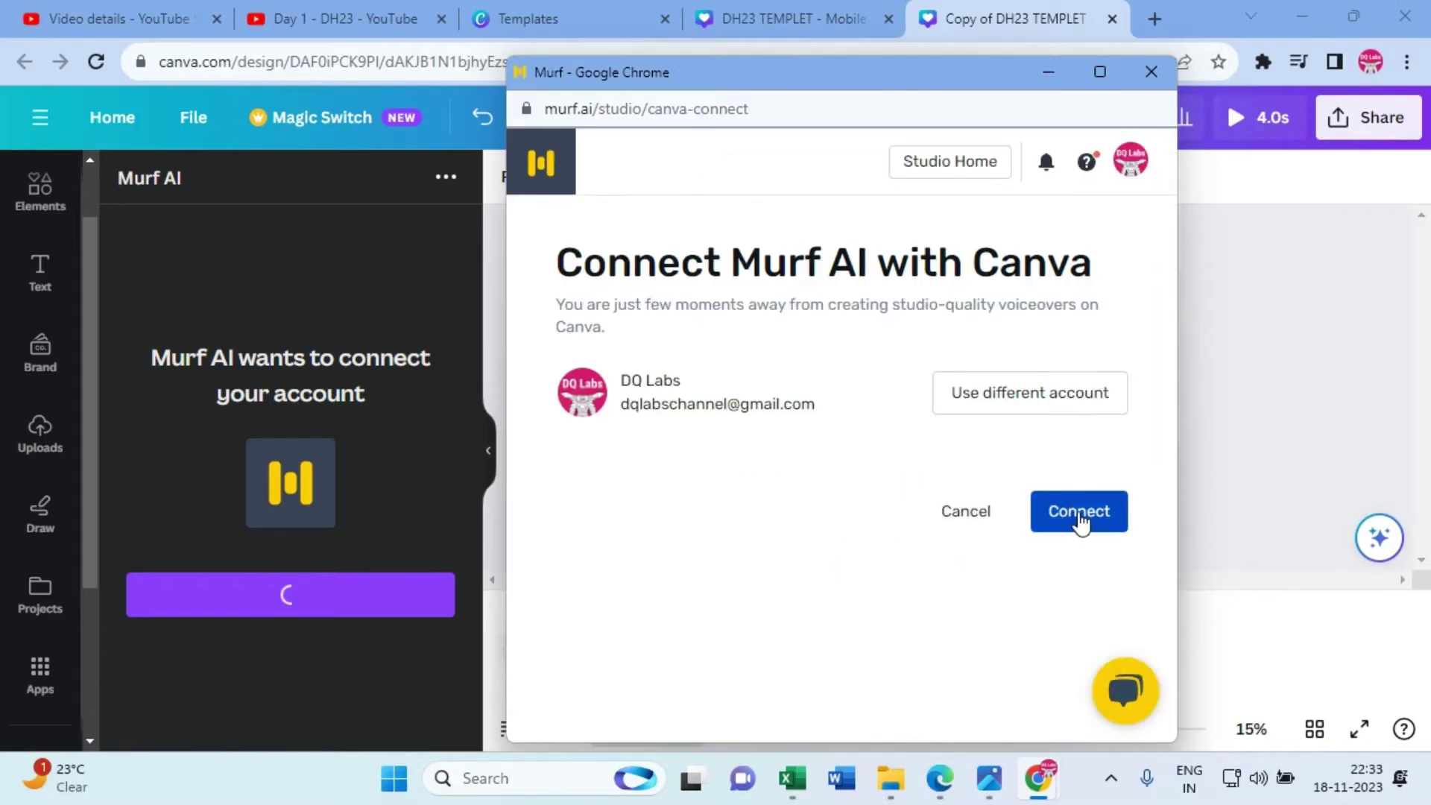
{"action": "left_click", "coordinate": [1081, 516]}
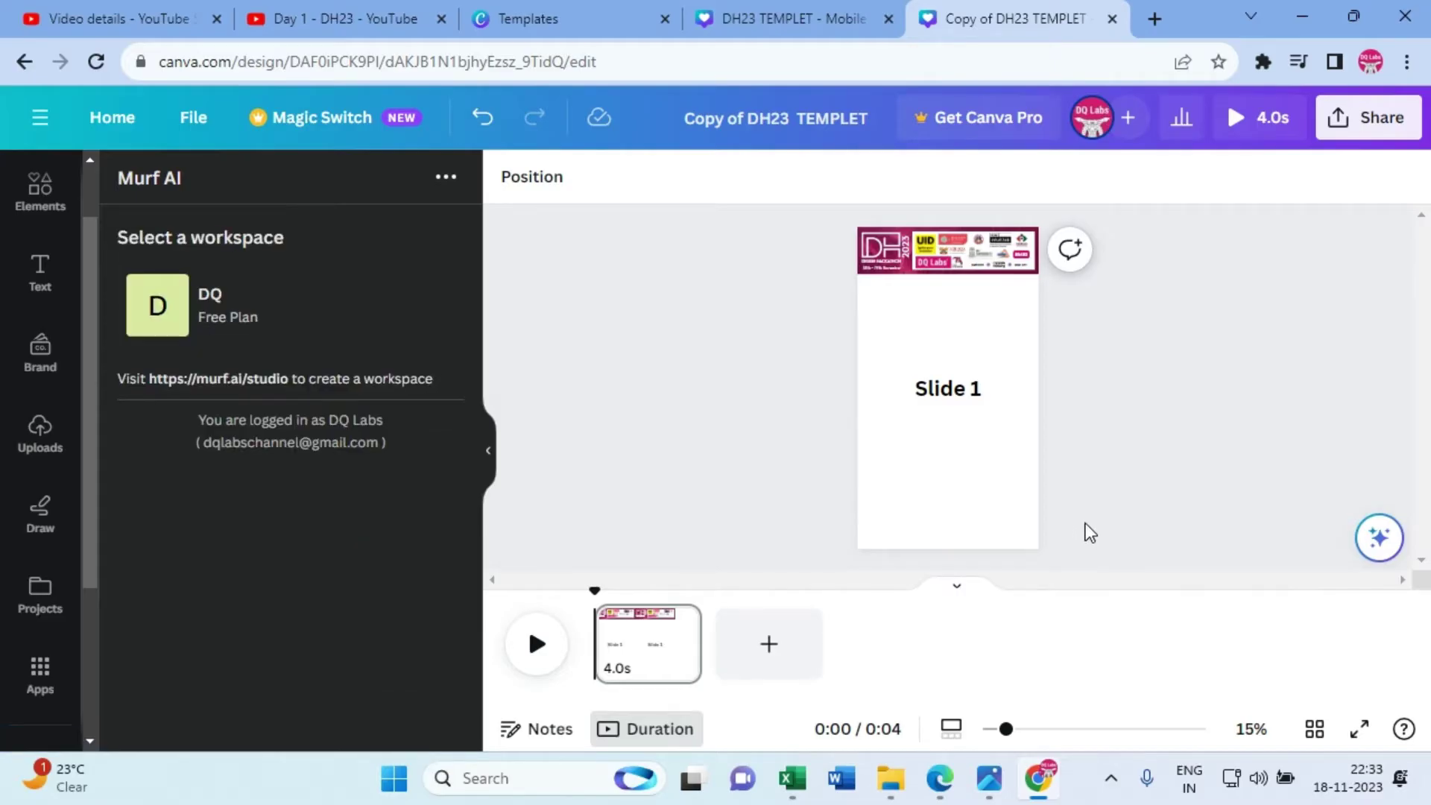
Step: Pick the workspace, set the voiceover language to English - India, and show all voices
{"action": "left_click", "coordinate": [231, 310]}
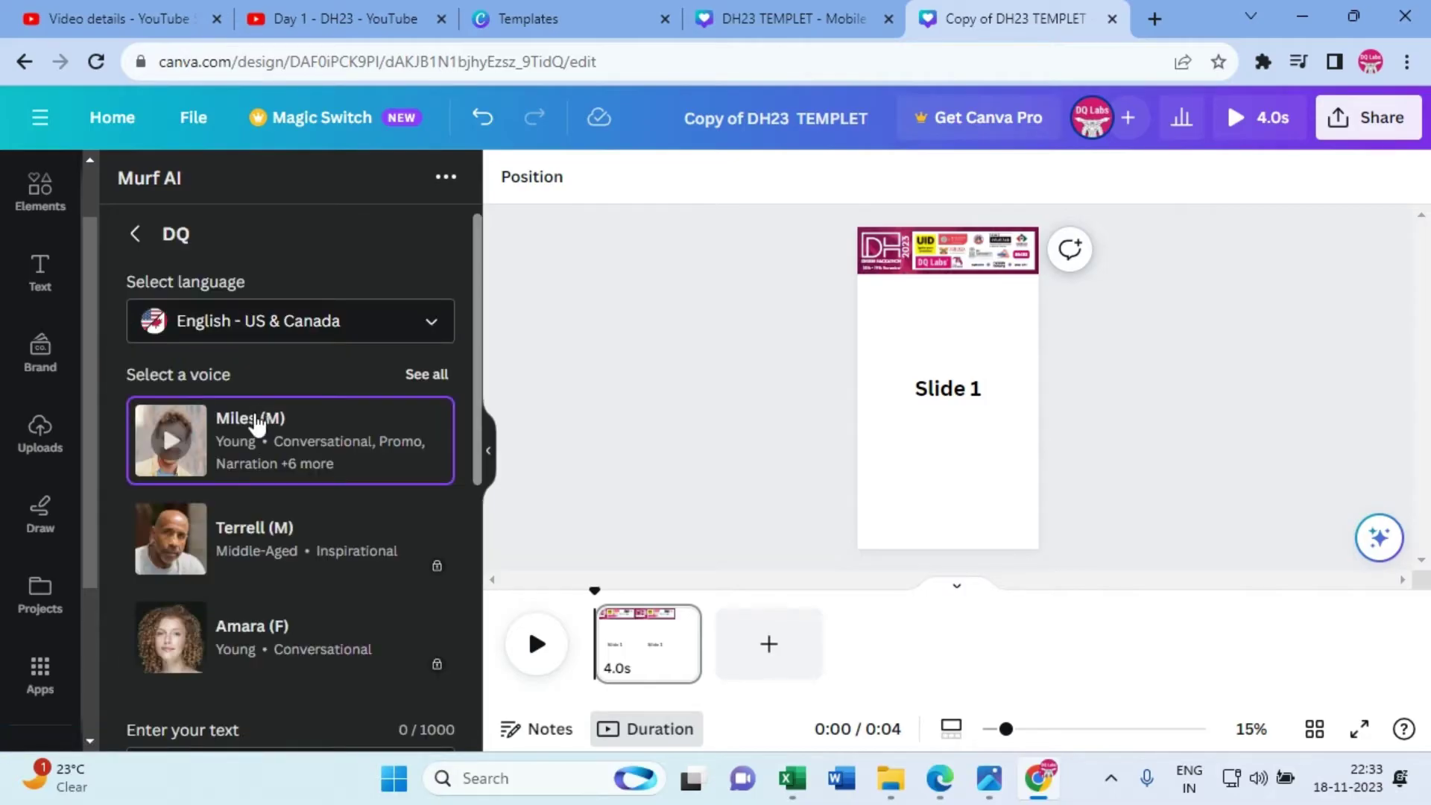
{"action": "left_click", "coordinate": [431, 325]}
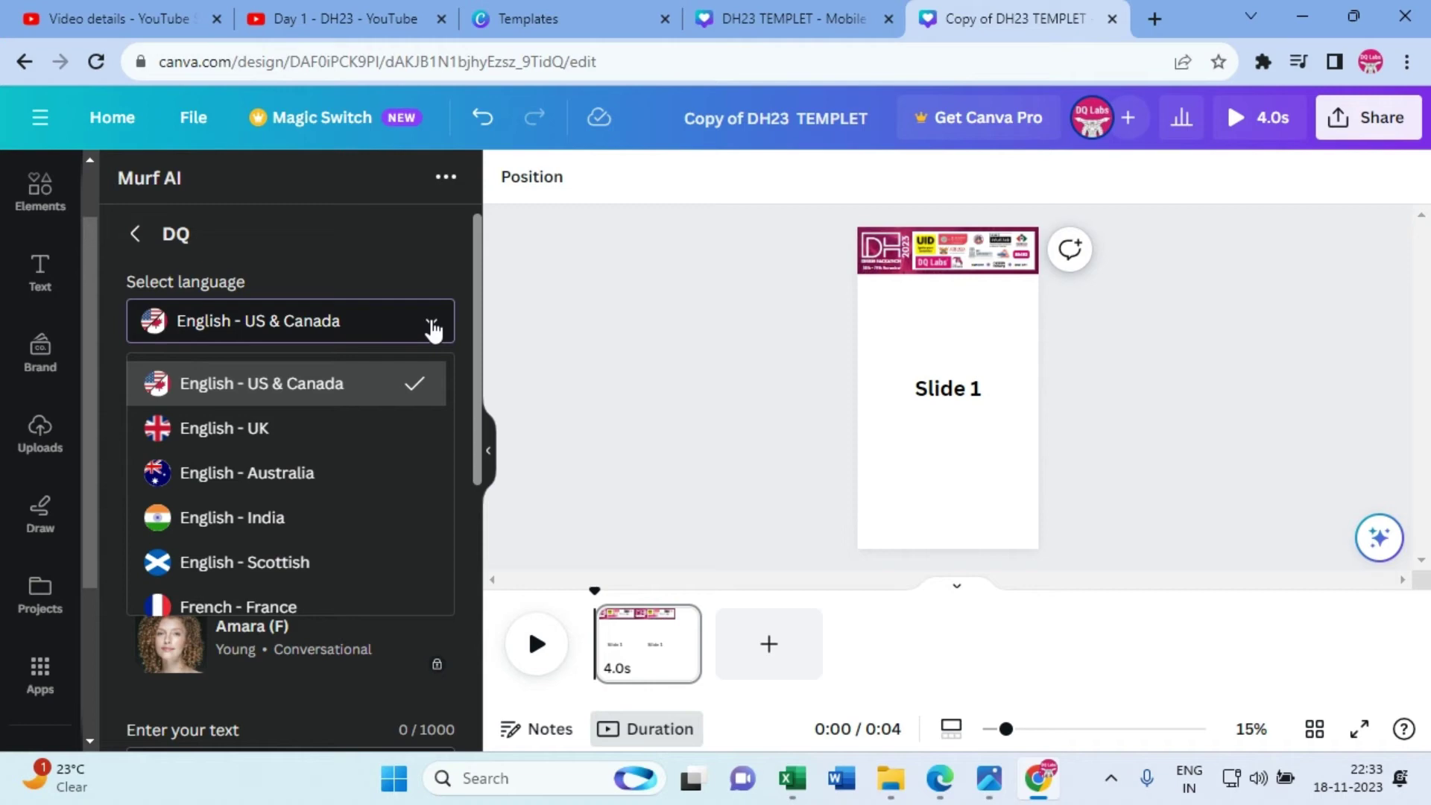
{"action": "left_click", "coordinate": [217, 519]}
{"action": "scroll", "coordinate": [302, 477], "scroll_direction": "down", "scroll_amount": 1}
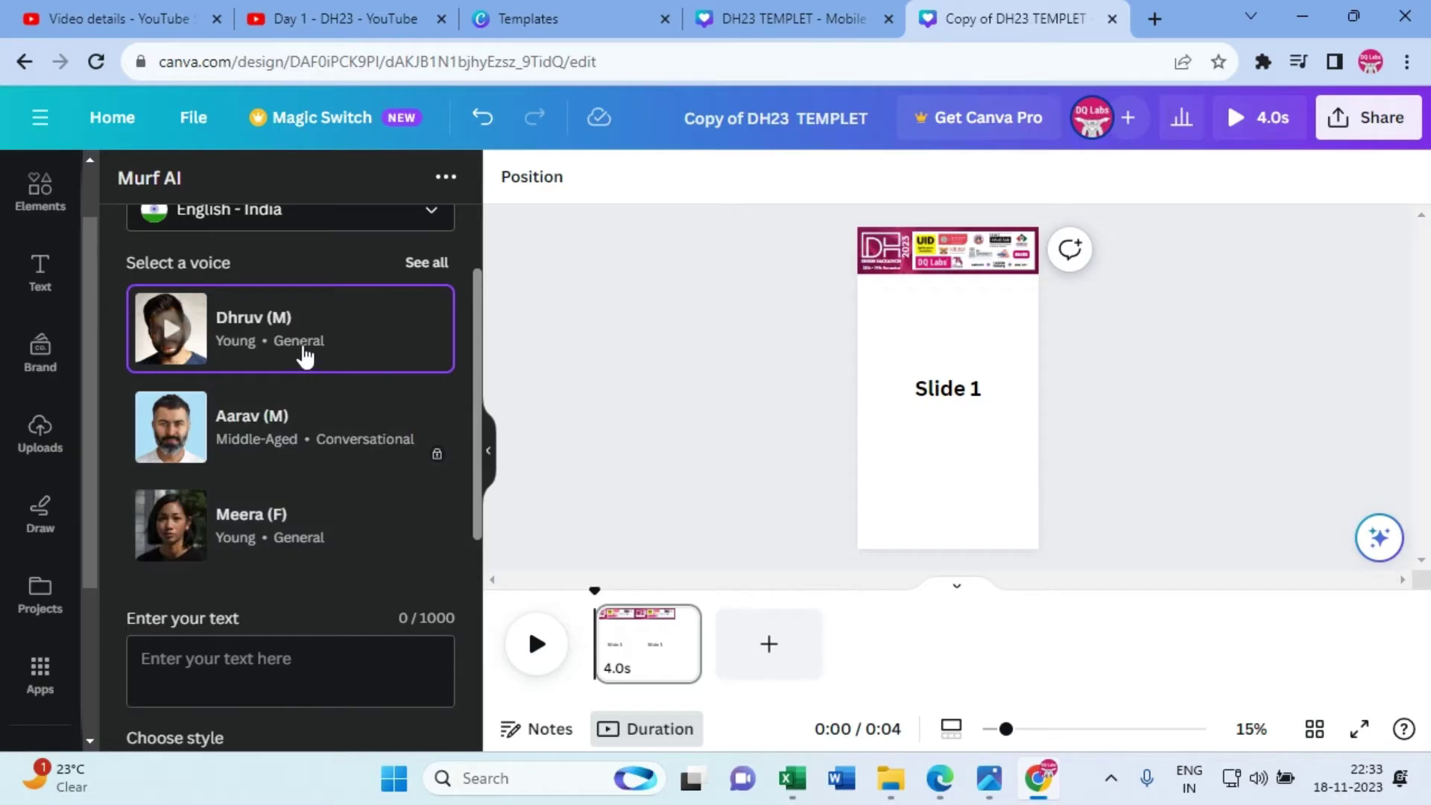
{"action": "left_click", "coordinate": [419, 276]}
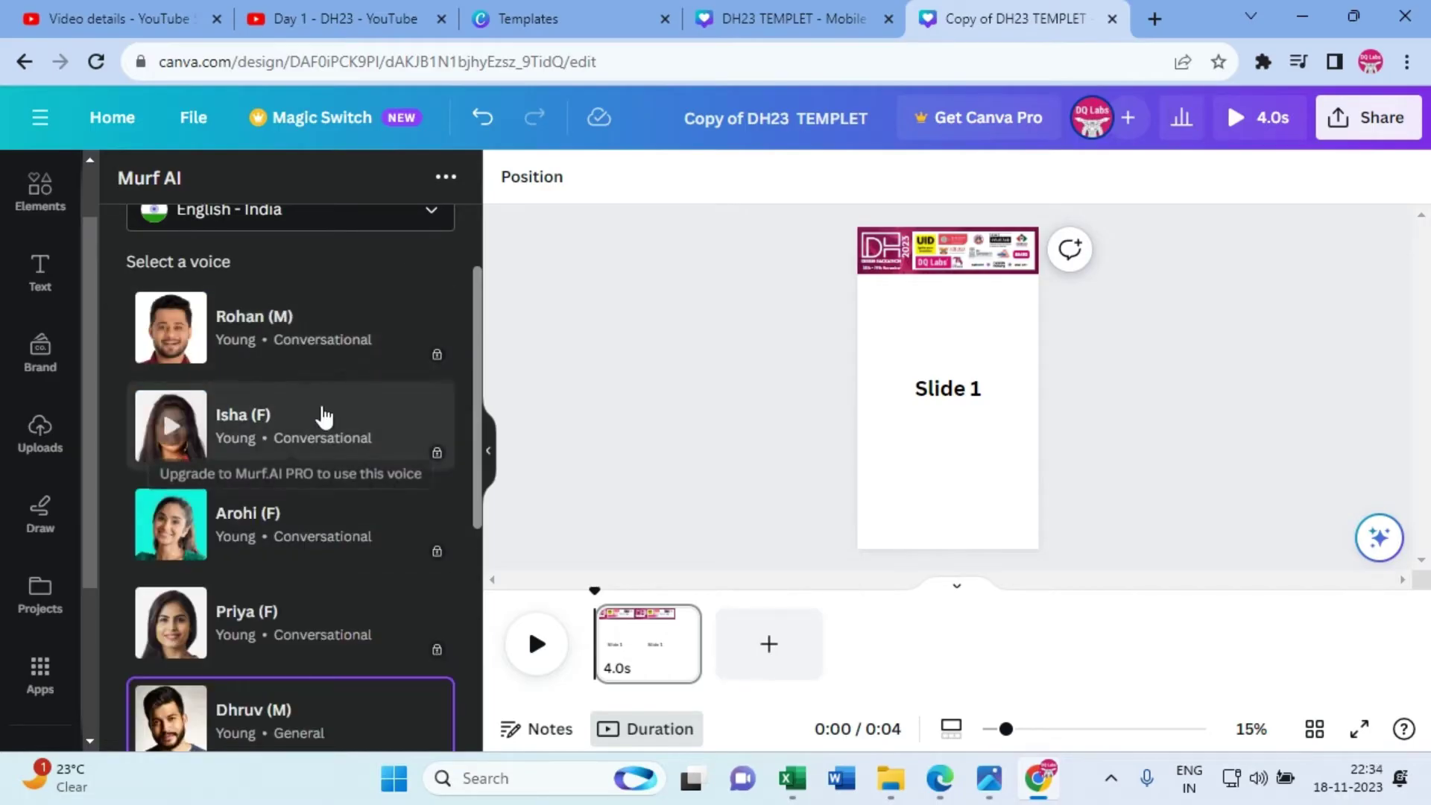
Step: Preview the Meera (F), Kavya (F) and Dhruv (M) voice samples, ending on Dhruv
{"action": "scroll", "coordinate": [321, 416], "scroll_direction": "down", "scroll_amount": 1}
{"action": "scroll", "coordinate": [322, 419], "scroll_direction": "down", "scroll_amount": 3}
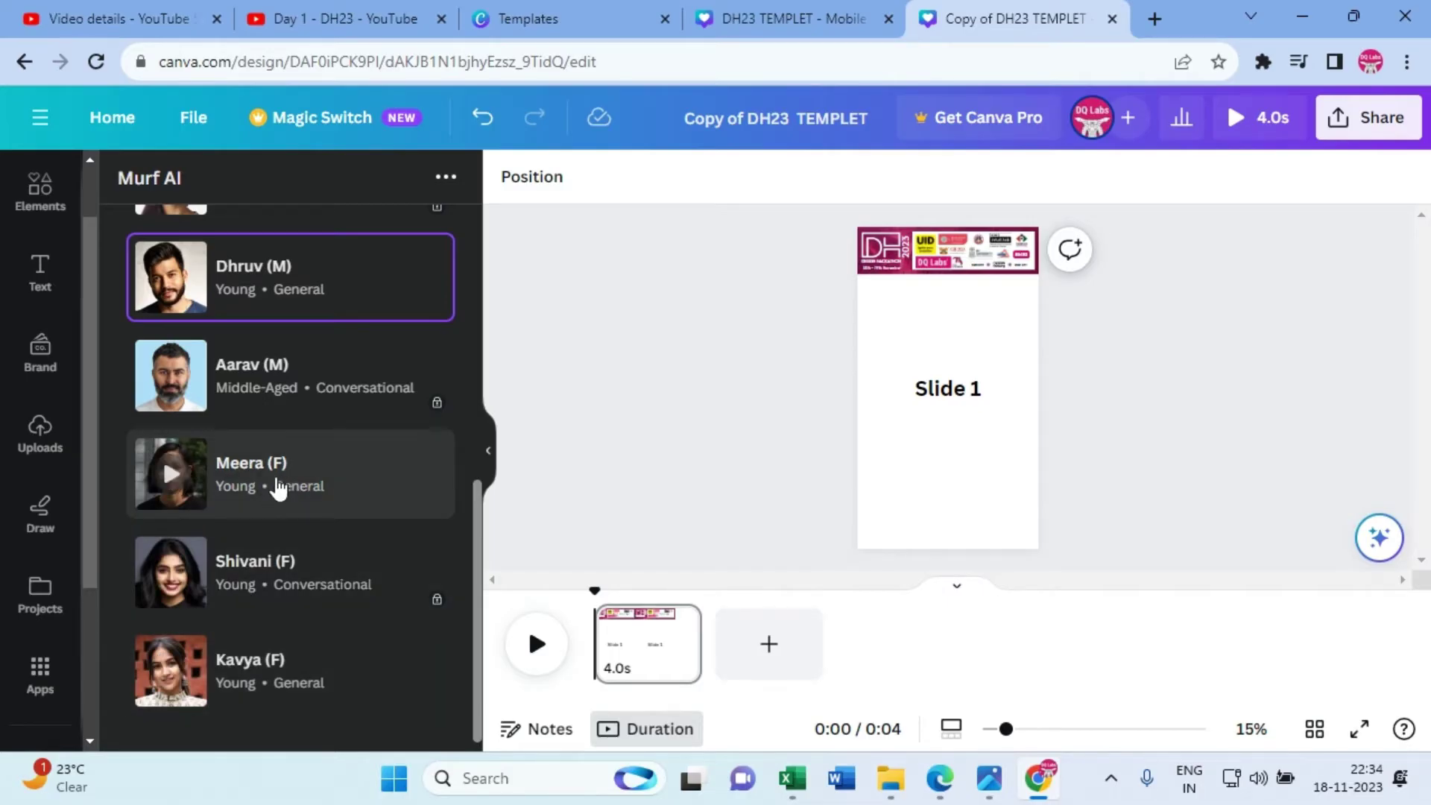
{"action": "scroll", "coordinate": [280, 485], "scroll_direction": "up", "scroll_amount": 5}
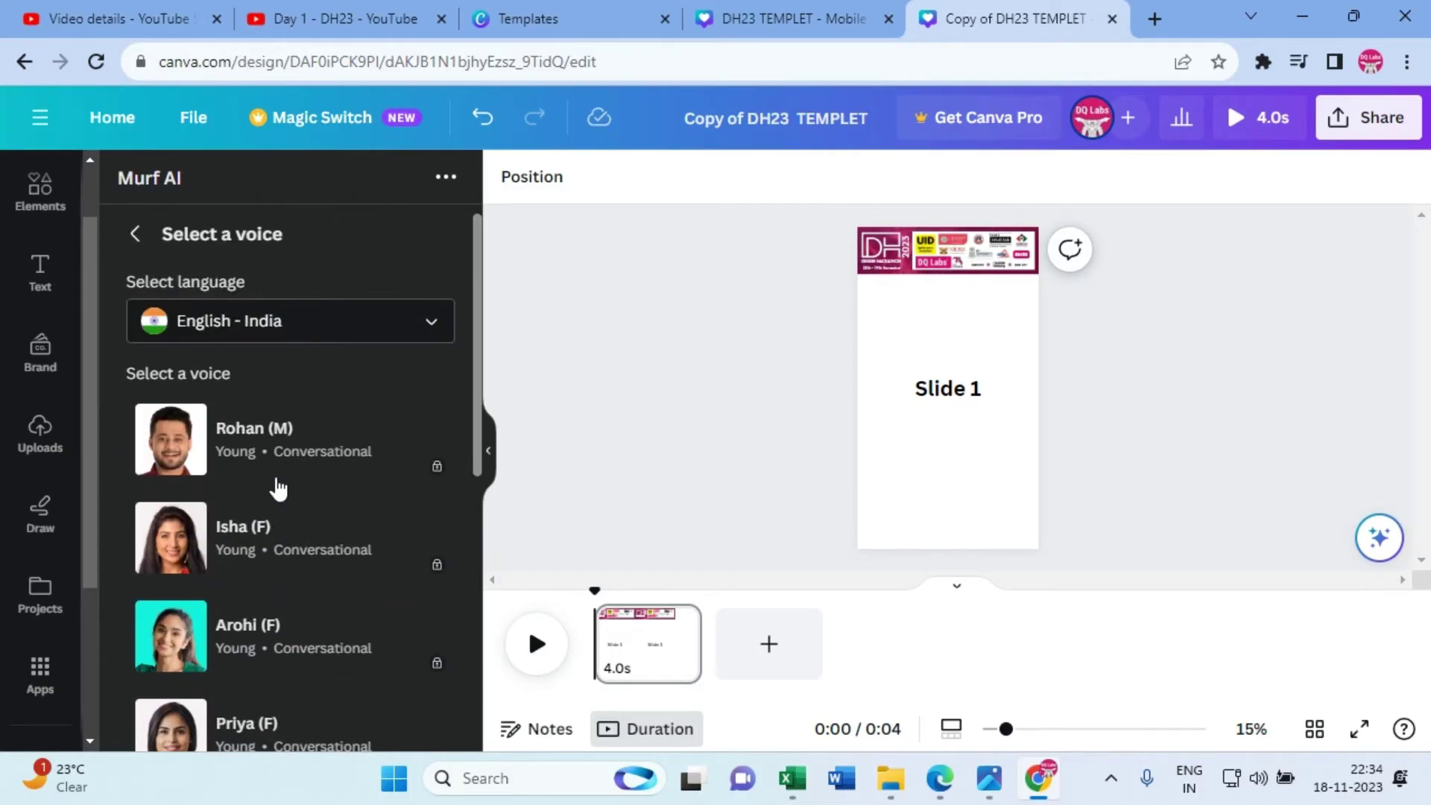
{"action": "scroll", "coordinate": [278, 490], "scroll_direction": "down", "scroll_amount": 5}
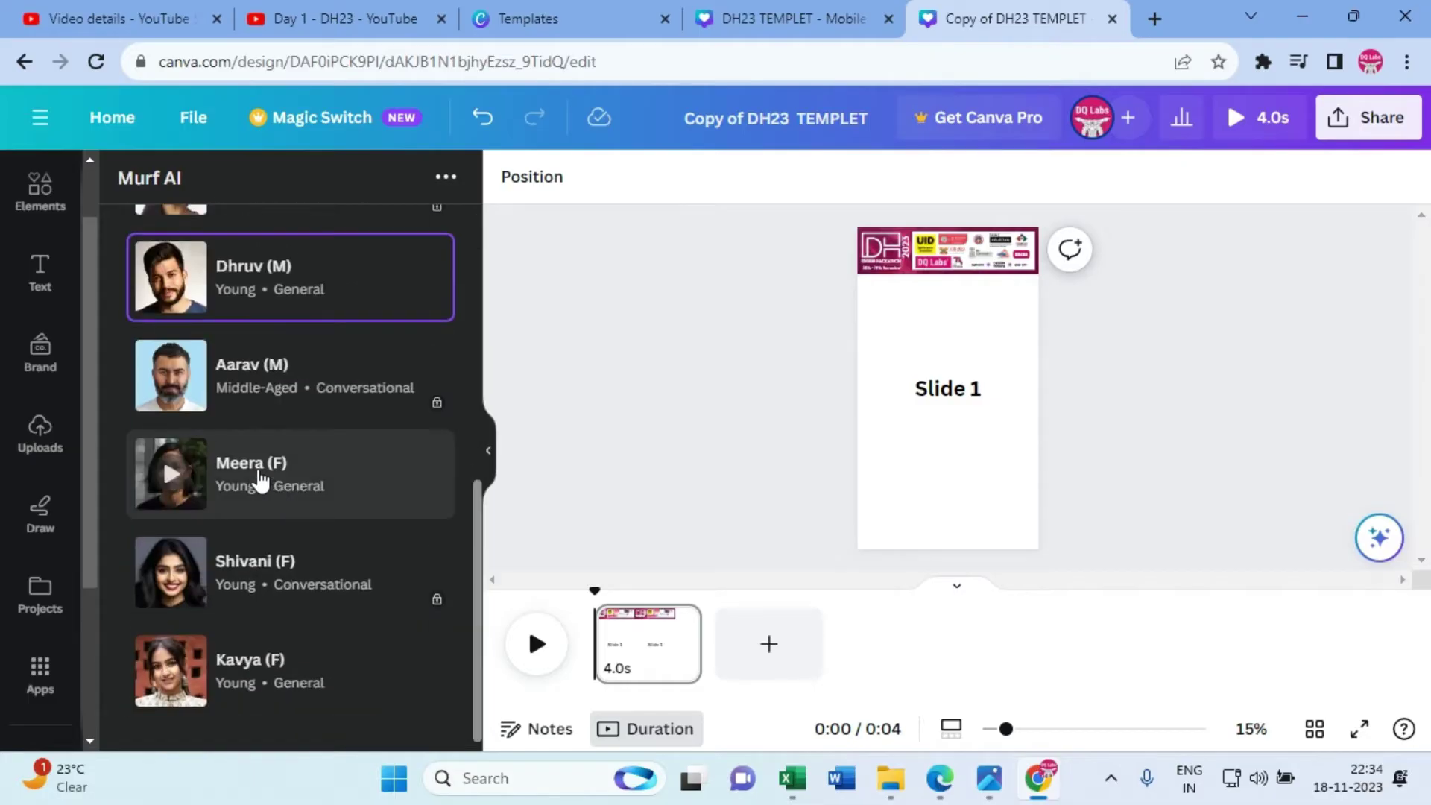
{"action": "left_click", "coordinate": [170, 479]}
{"action": "left_click", "coordinate": [170, 675]}
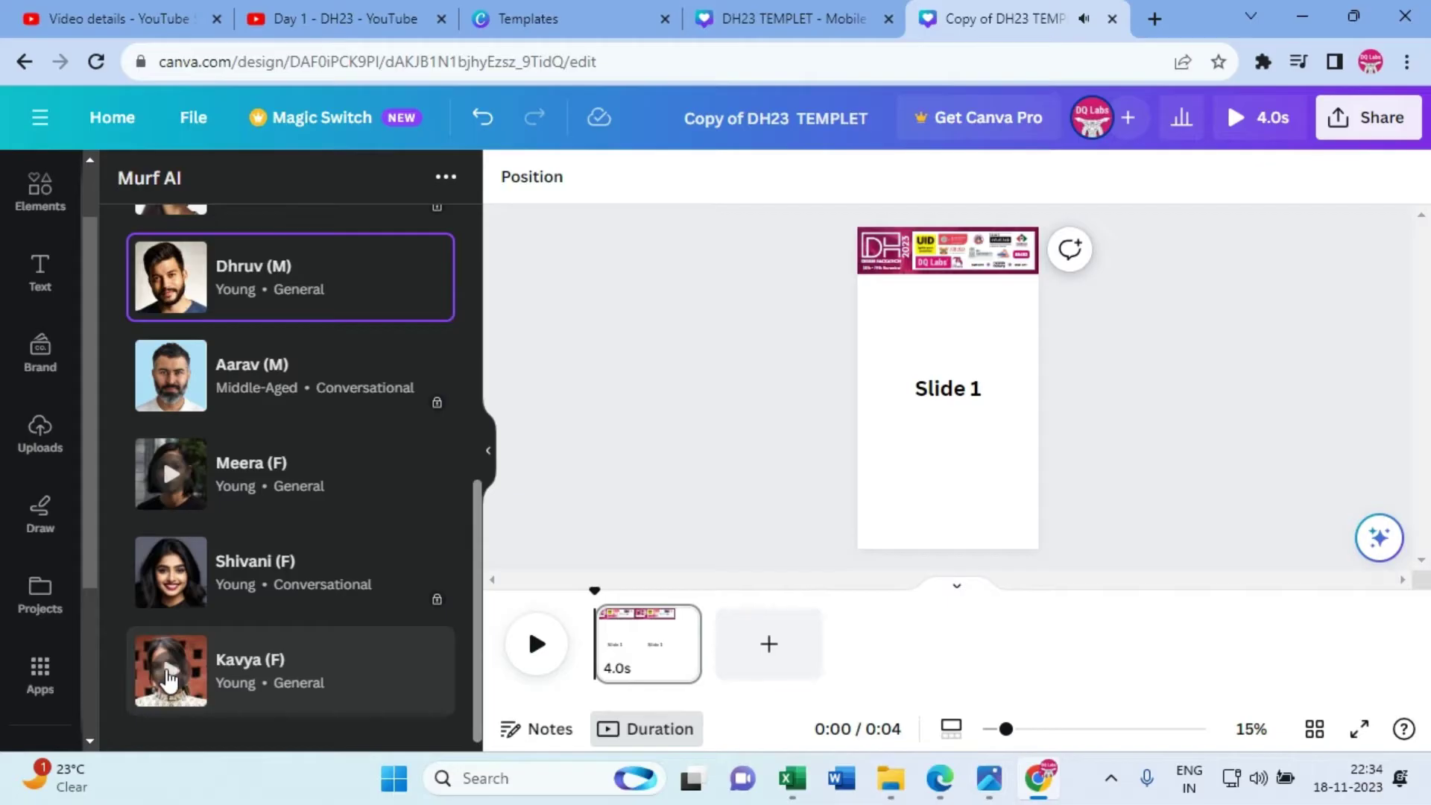
{"action": "left_click", "coordinate": [171, 287]}
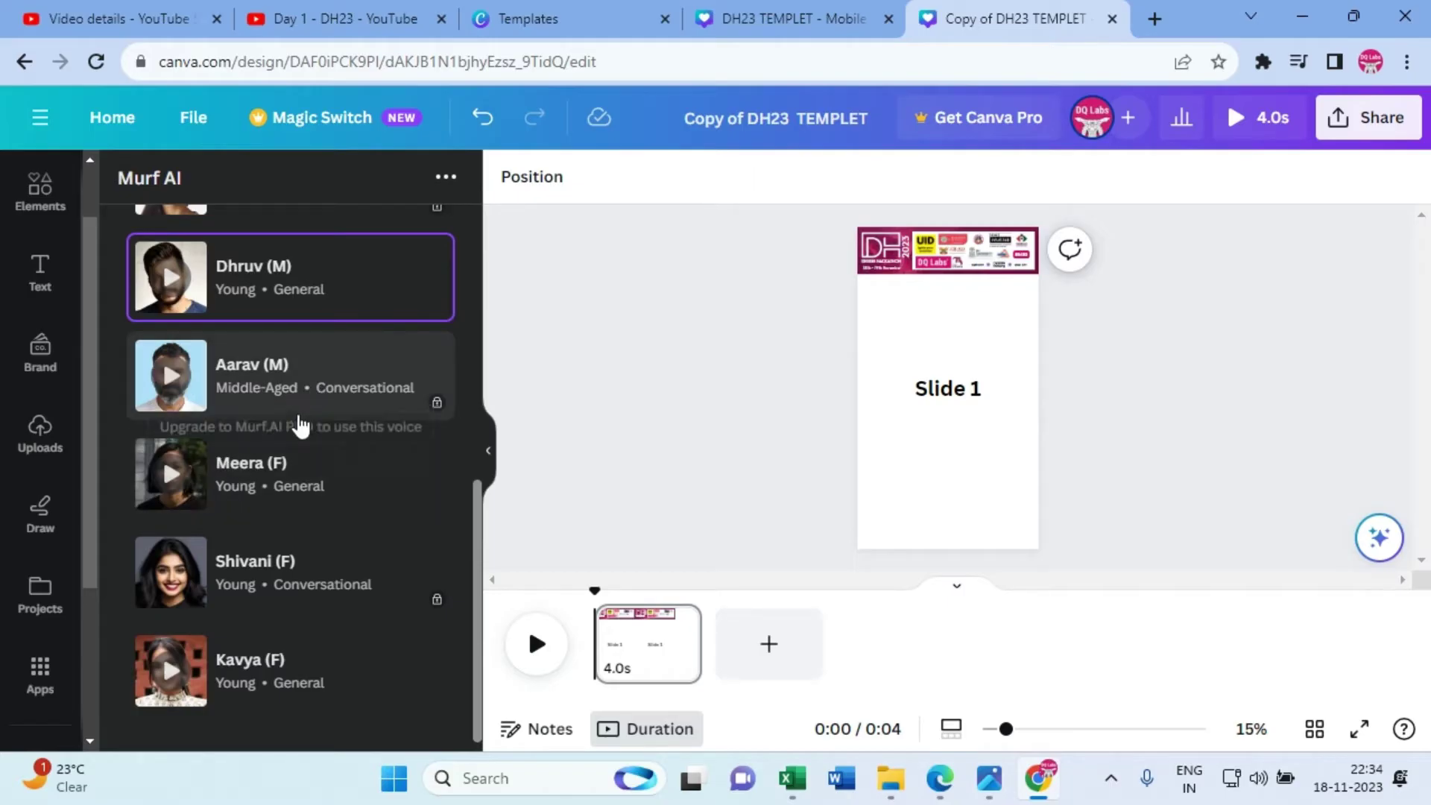
{"action": "left_click", "coordinate": [294, 286]}
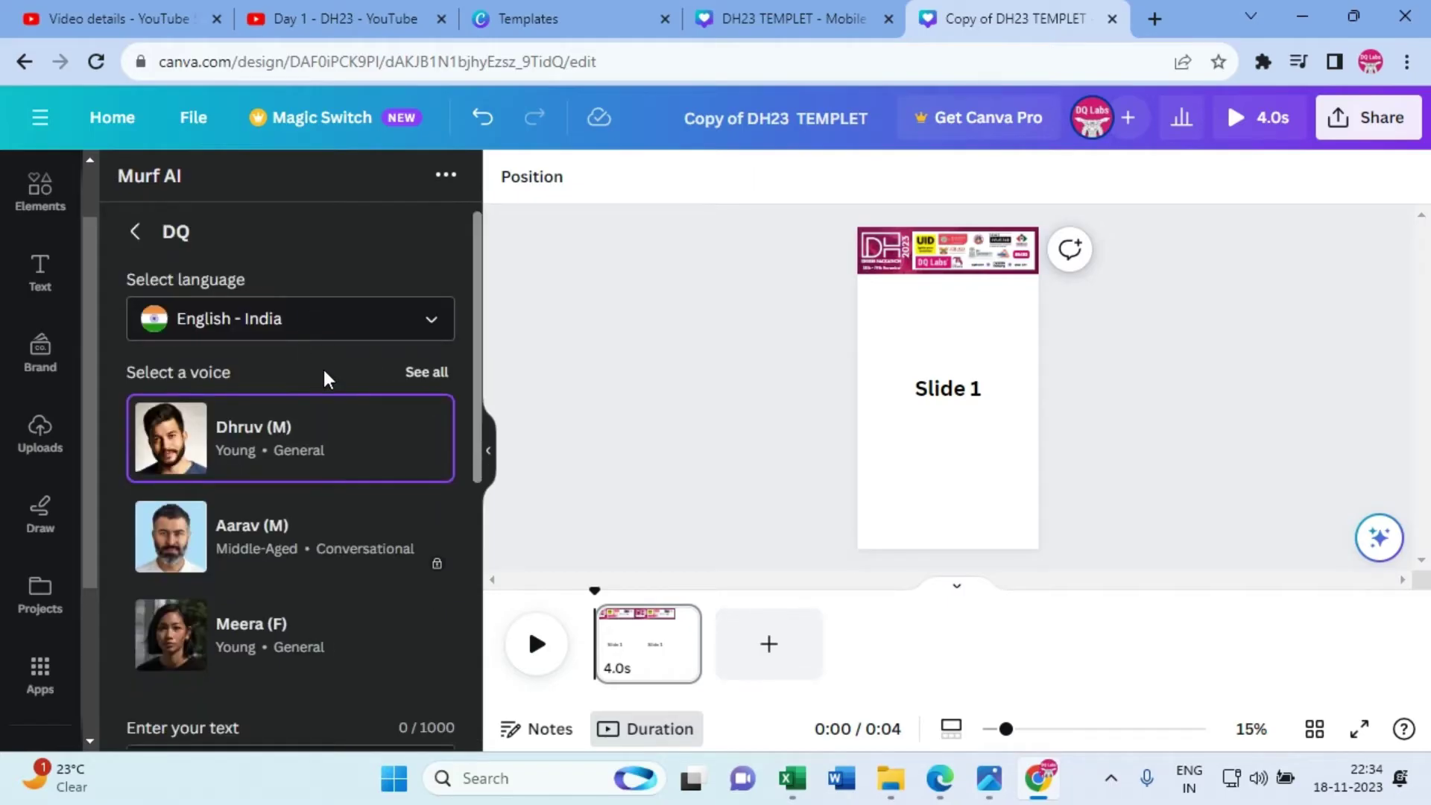
{"action": "scroll", "coordinate": [351, 380], "scroll_direction": "down", "scroll_amount": 5}
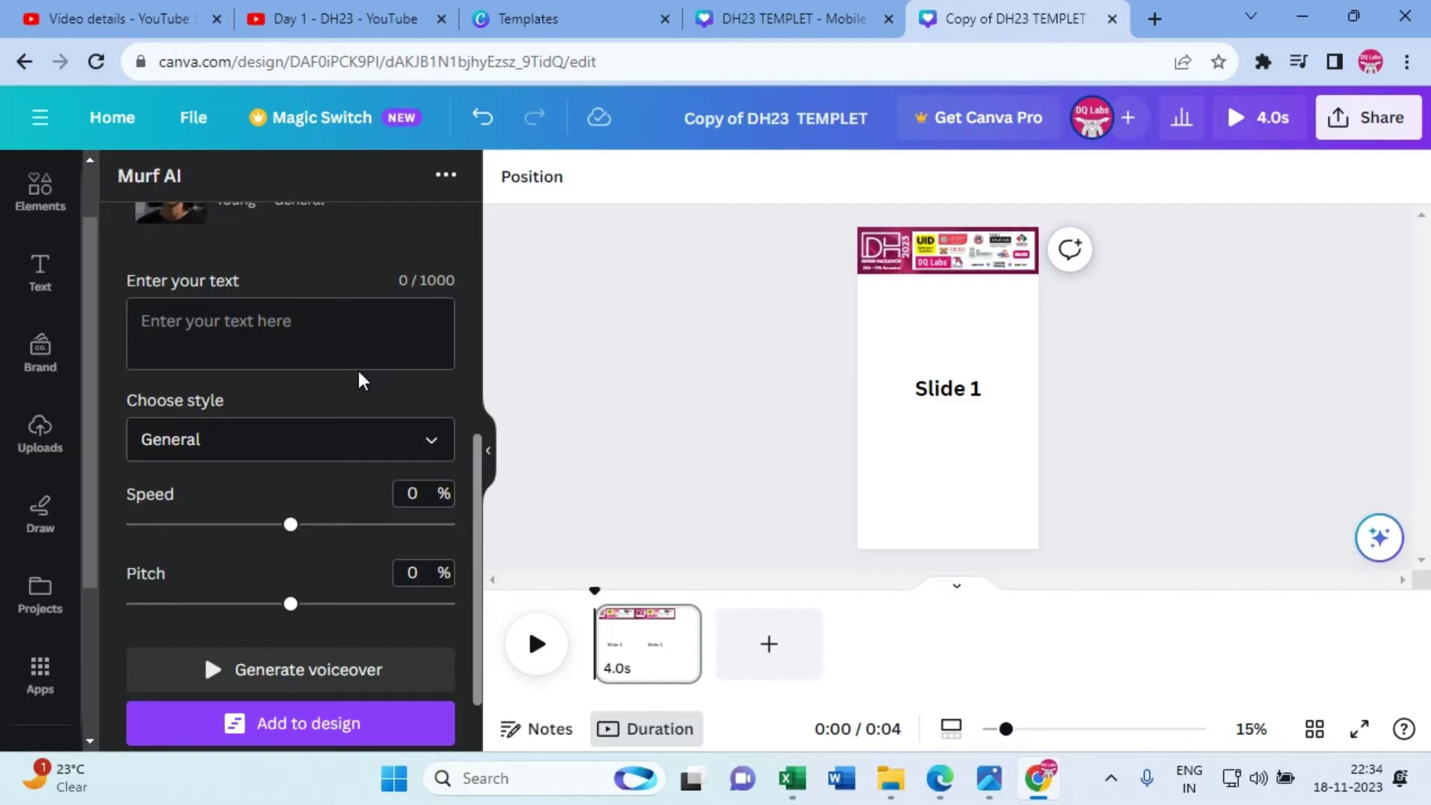
{"action": "scroll", "coordinate": [359, 372], "scroll_direction": "down", "scroll_amount": 1}
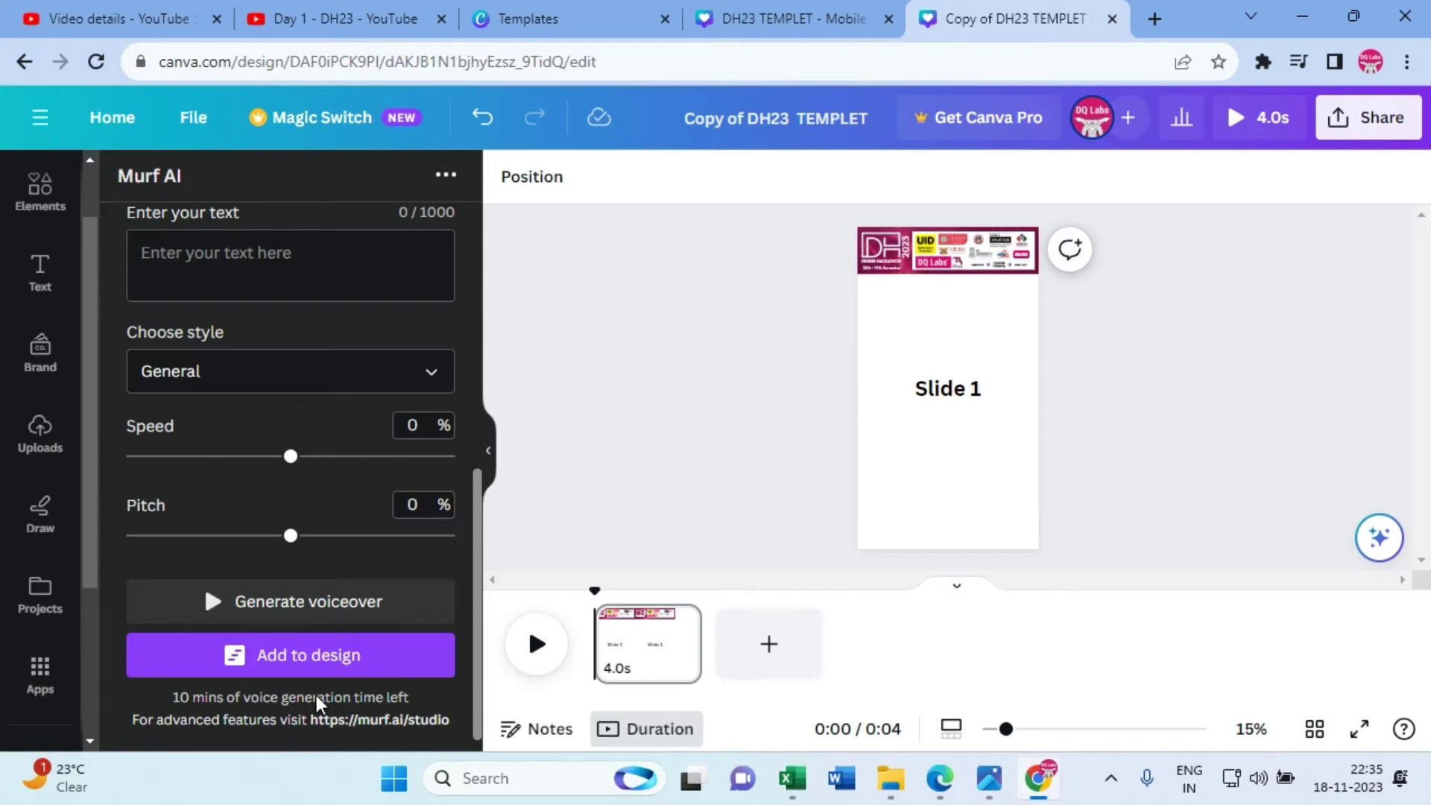
{"action": "scroll", "coordinate": [278, 298], "scroll_direction": "up", "scroll_amount": 4}
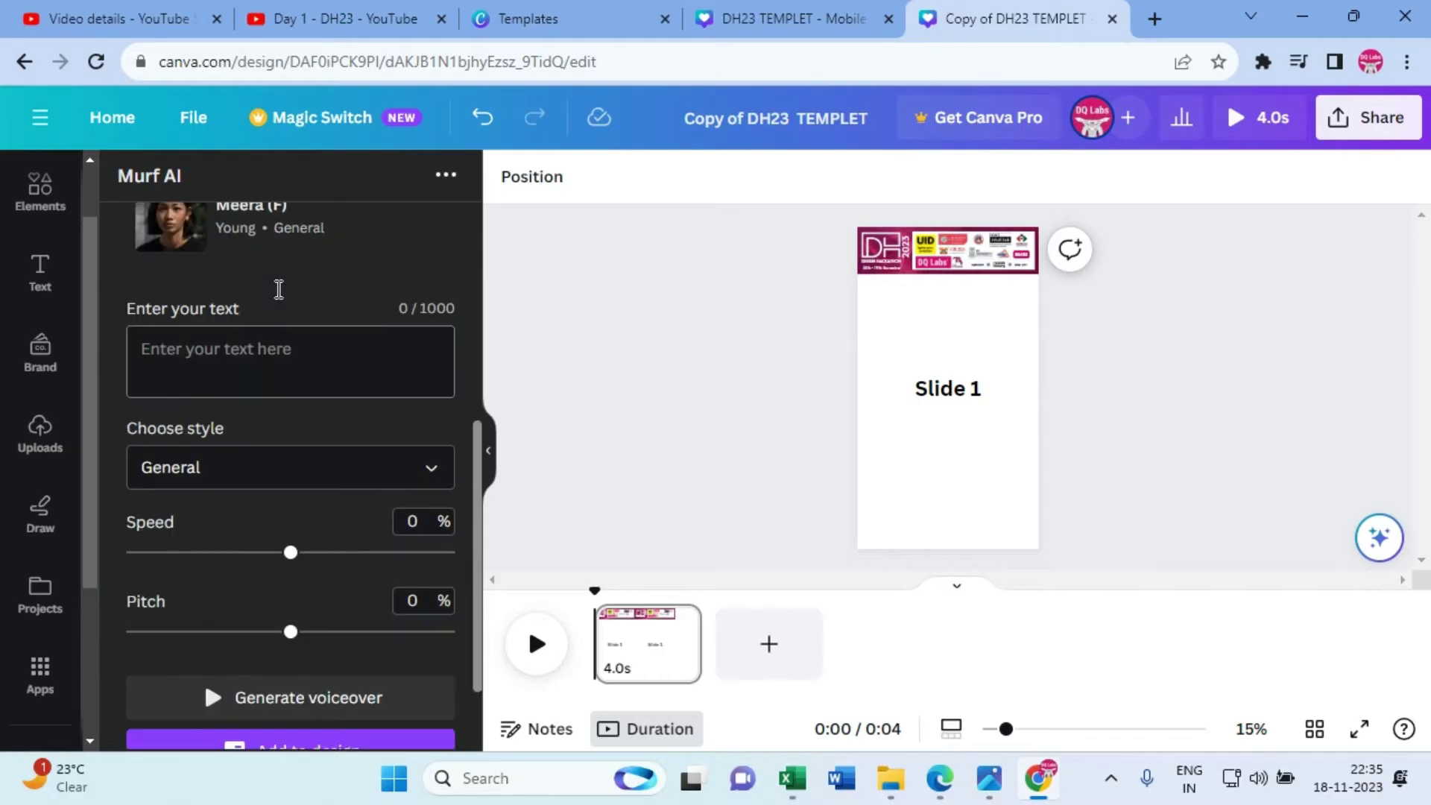
{"action": "scroll", "coordinate": [276, 308], "scroll_direction": "down", "scroll_amount": 3}
{"action": "left_click", "coordinate": [224, 364]}
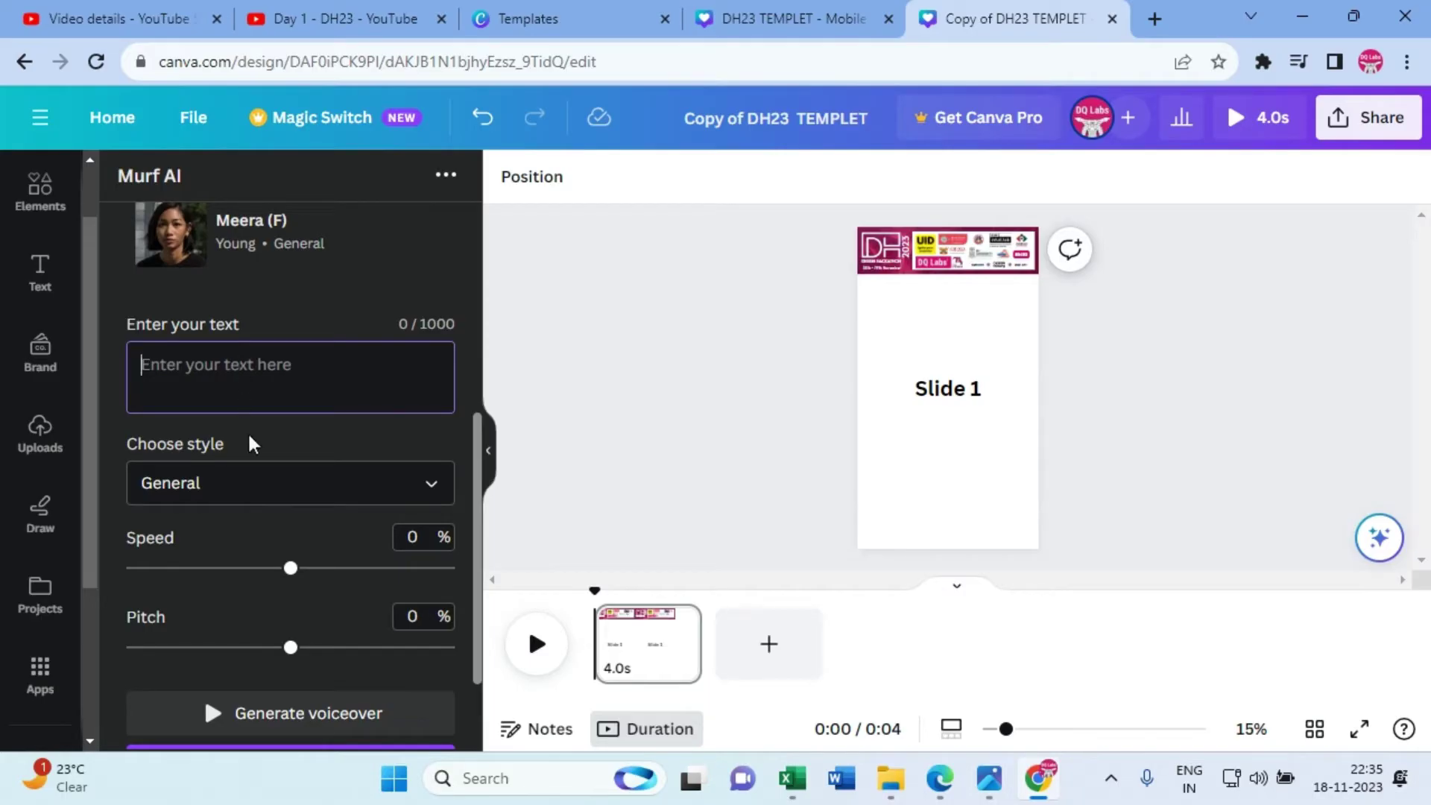
{"action": "scroll", "coordinate": [261, 466], "scroll_direction": "down", "scroll_amount": 2}
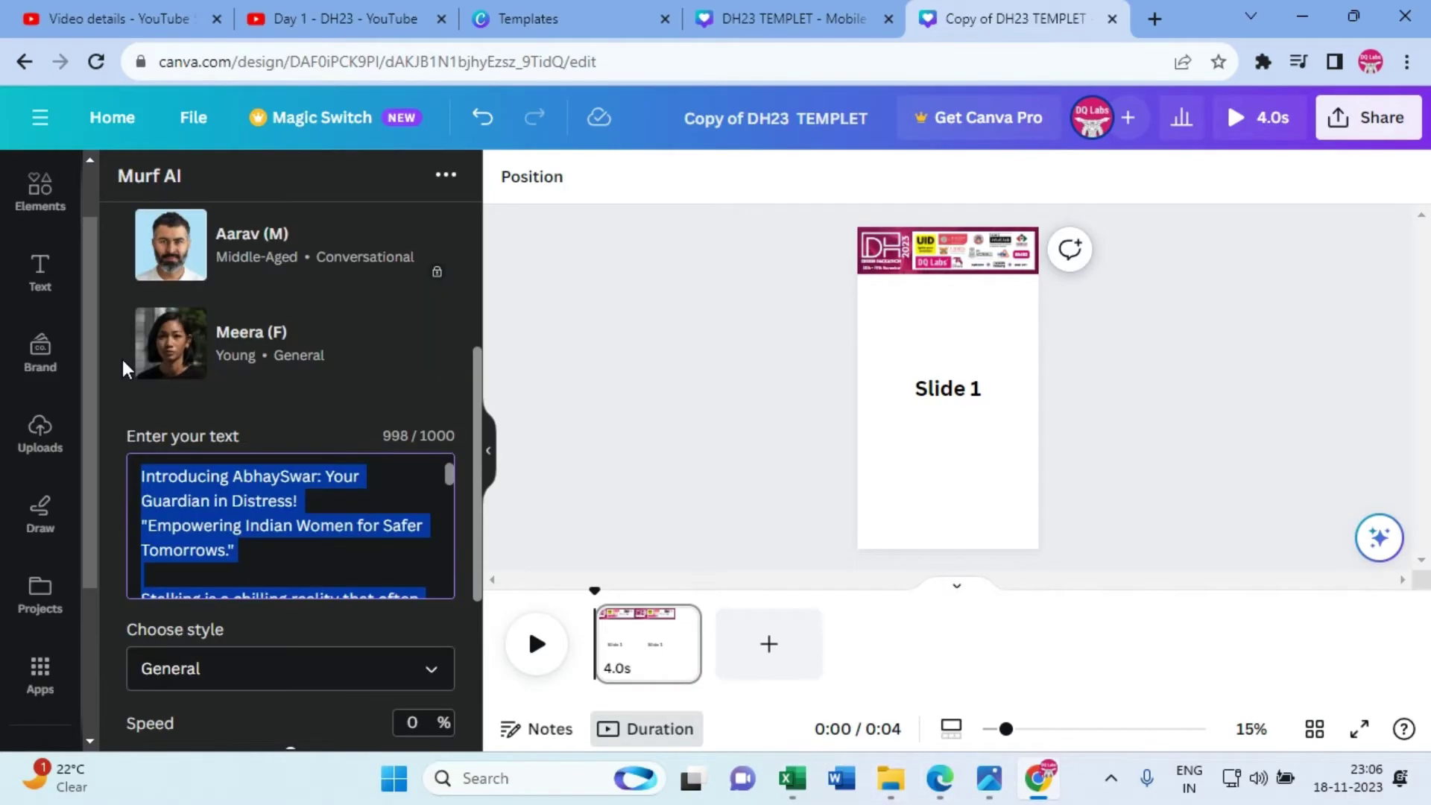
Step: Replace the old script with the pasted 'Meet AbhaySwar: Your Guardian in Need!' text
{"action": "key", "text": "BackSpace"}
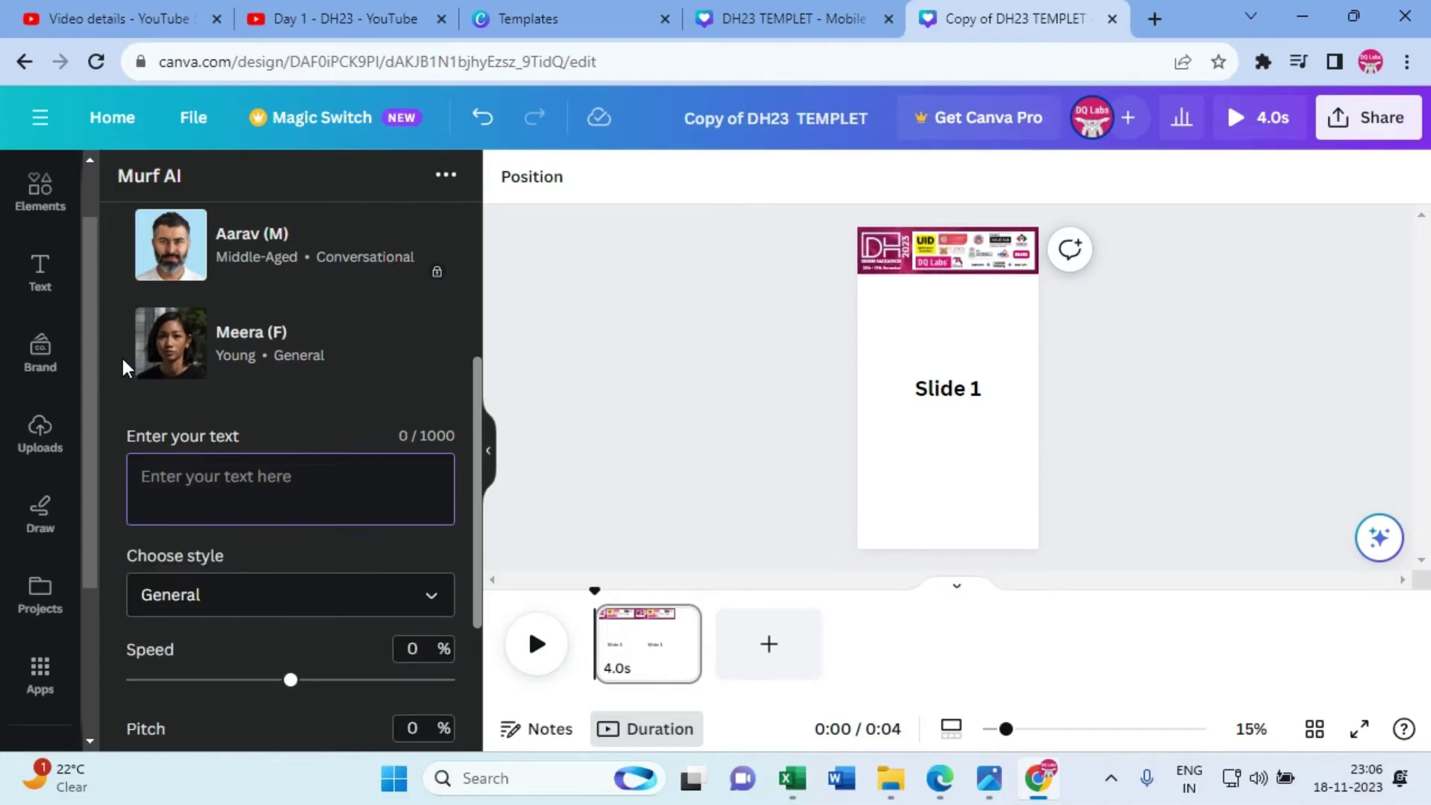
{"action": "key", "text": "ctrl+v"}
{"action": "scroll", "coordinate": [250, 506], "scroll_direction": "up", "scroll_amount": 3}
{"action": "scroll", "coordinate": [250, 507], "scroll_direction": "up", "scroll_amount": 5}
{"action": "scroll", "coordinate": [250, 506], "scroll_direction": "up", "scroll_amount": 4}
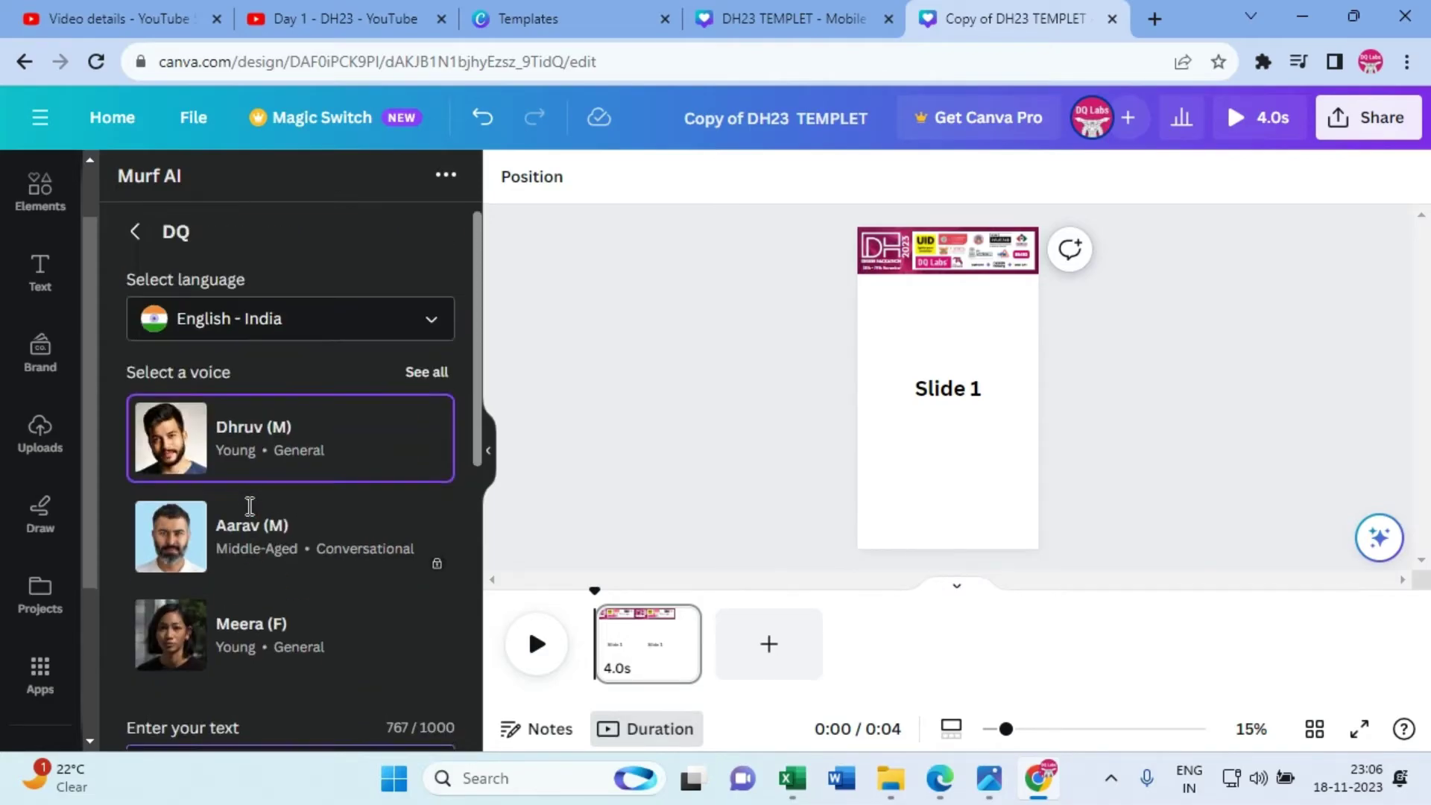
{"action": "scroll", "coordinate": [249, 507], "scroll_direction": "down", "scroll_amount": 8}
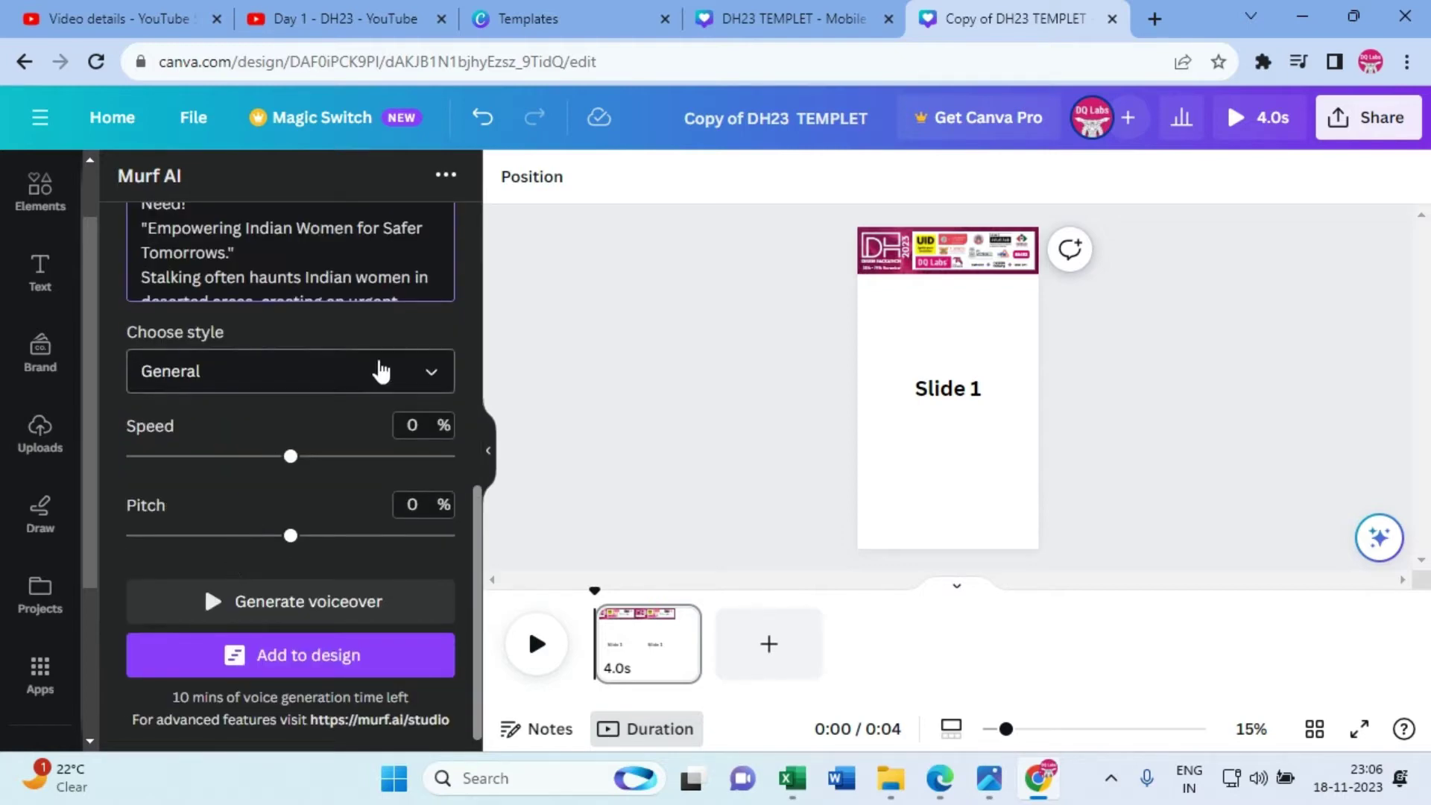
Step: Keep the General voice style and generate the voiceover
{"action": "left_click", "coordinate": [364, 375]}
{"action": "left_click", "coordinate": [365, 377]}
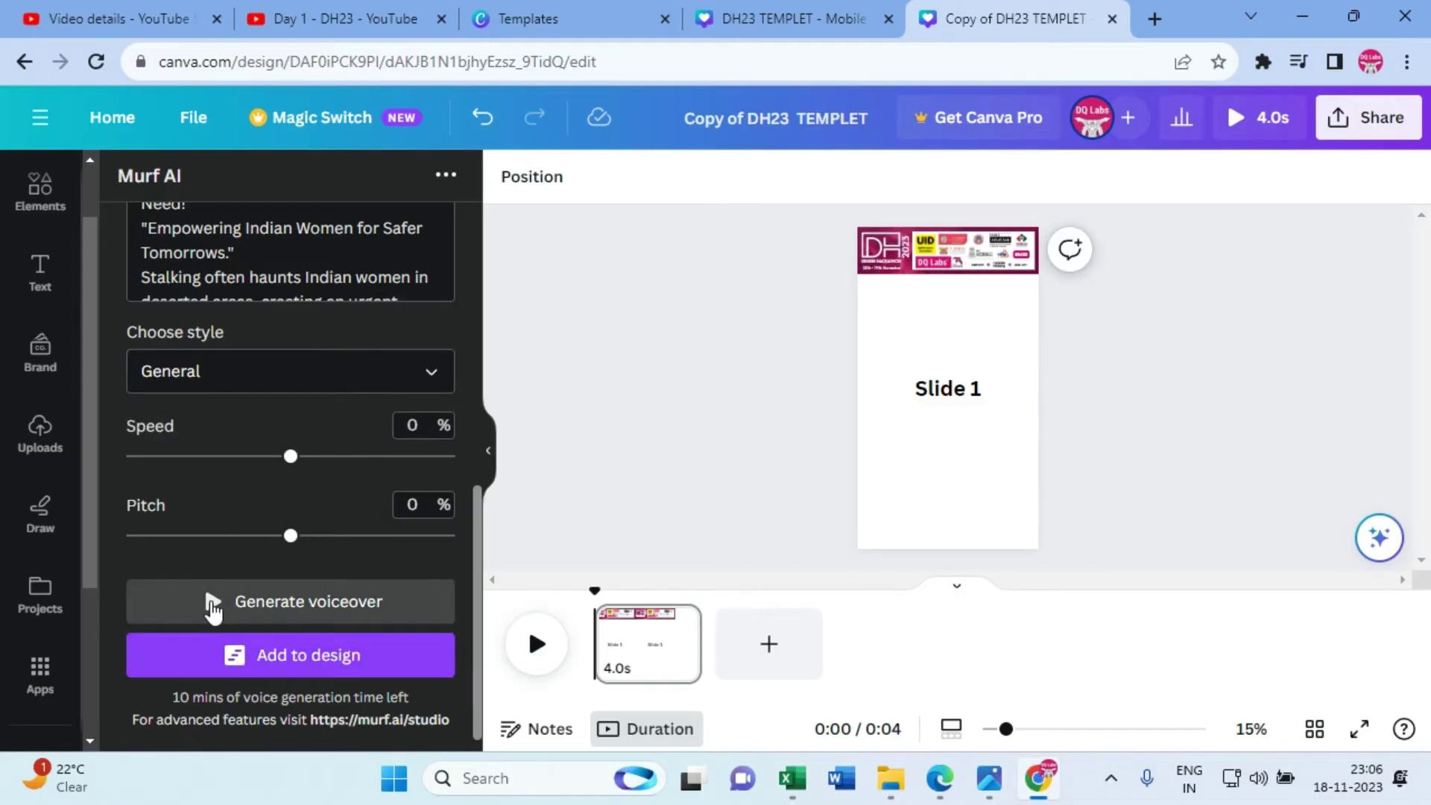
{"action": "left_click", "coordinate": [213, 607]}
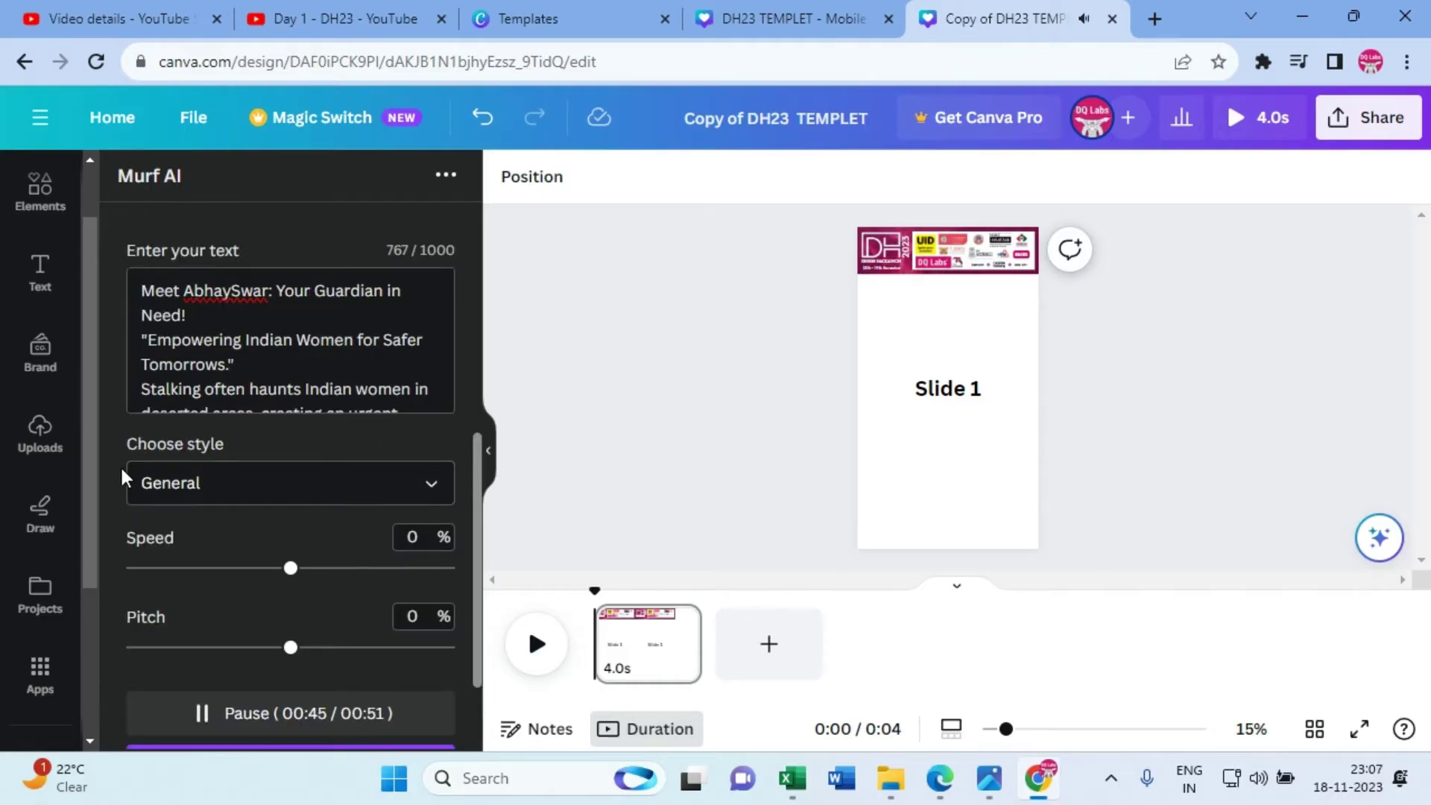
Step: Add blank lines after the 'Need!' and 'Tomorrows.' paragraphs of the script
{"action": "scroll", "coordinate": [122, 436], "scroll_direction": "up", "scroll_amount": 2}
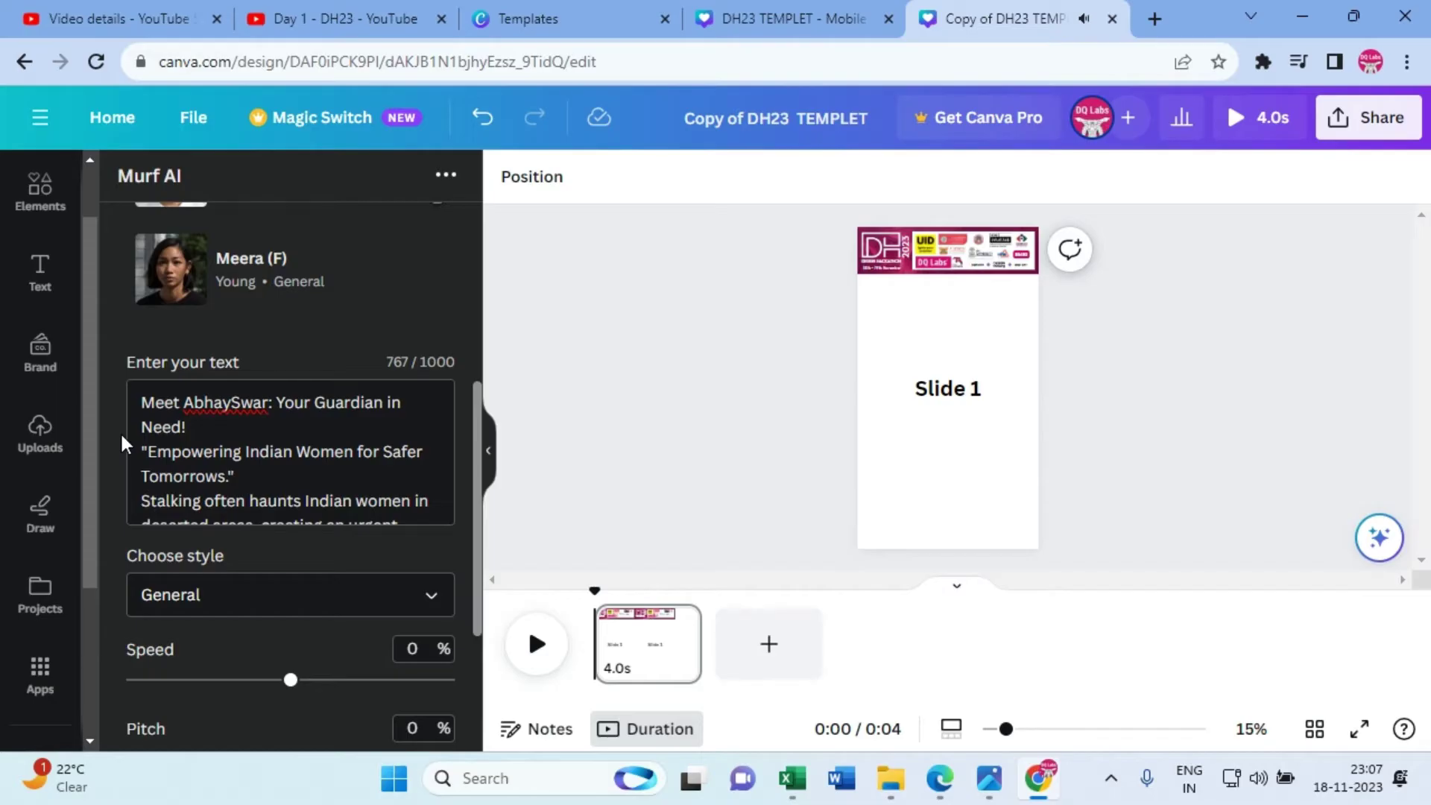
{"action": "scroll", "coordinate": [122, 439], "scroll_direction": "up", "scroll_amount": 4}
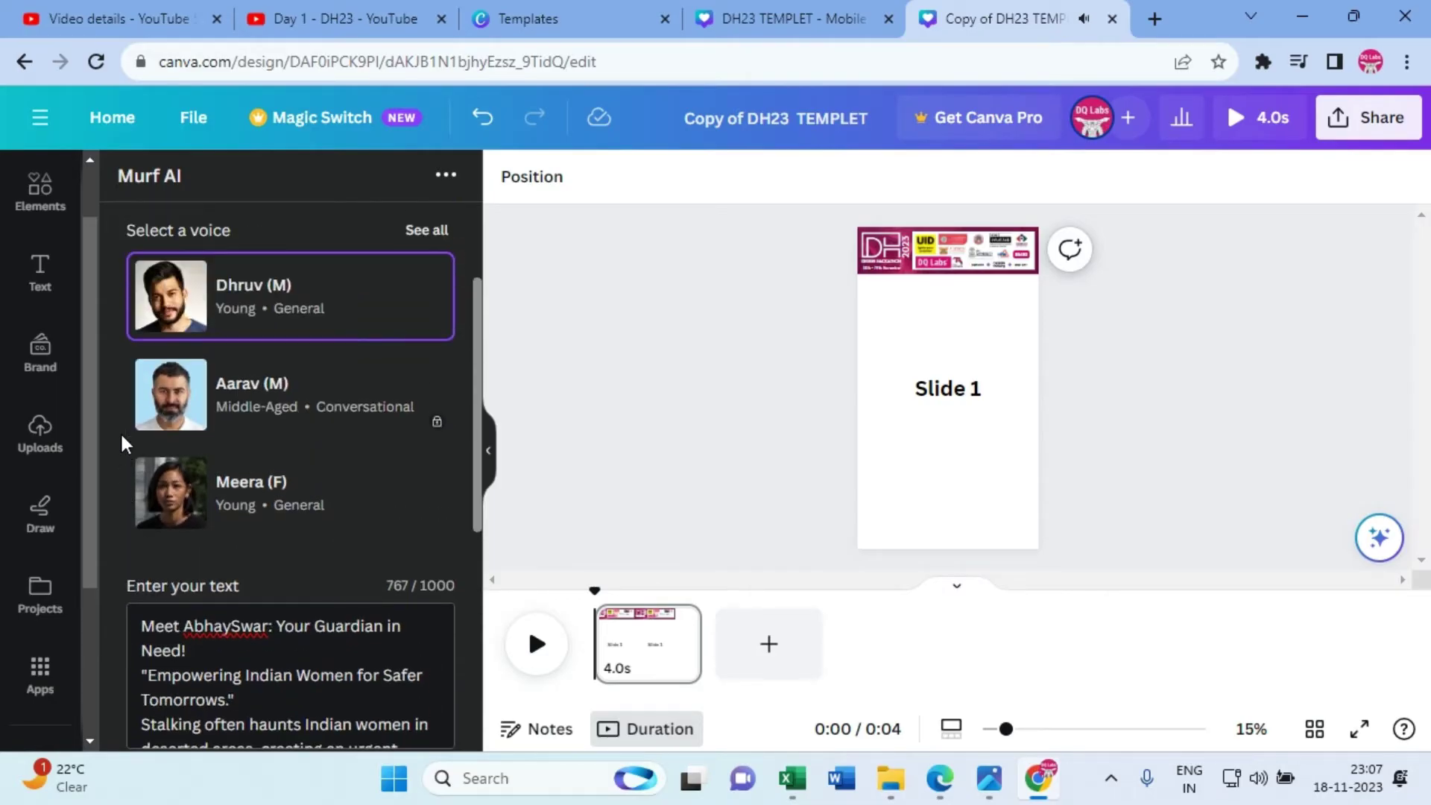
{"action": "scroll", "coordinate": [122, 440], "scroll_direction": "up", "scroll_amount": 2}
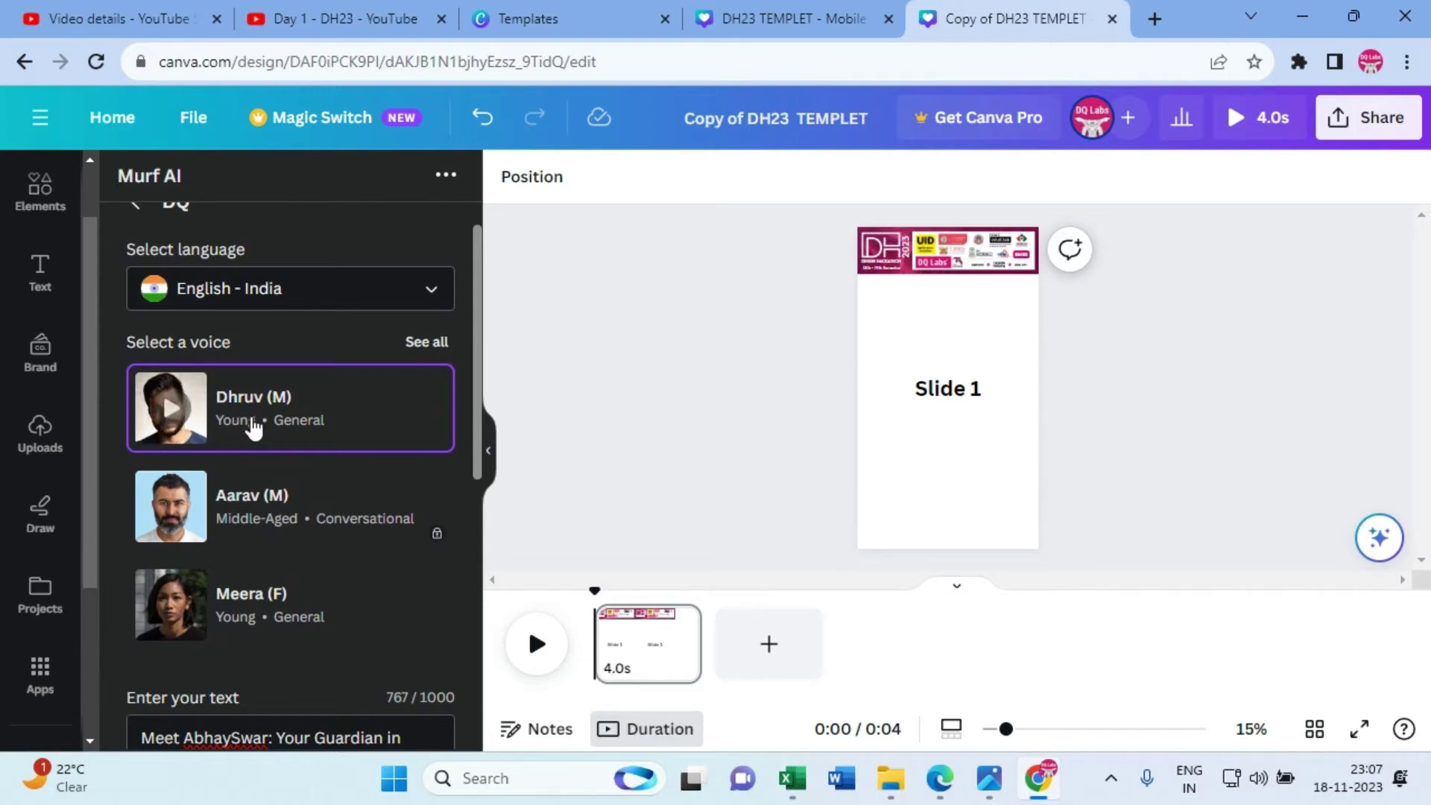
{"action": "scroll", "coordinate": [253, 424], "scroll_direction": "down", "scroll_amount": 3}
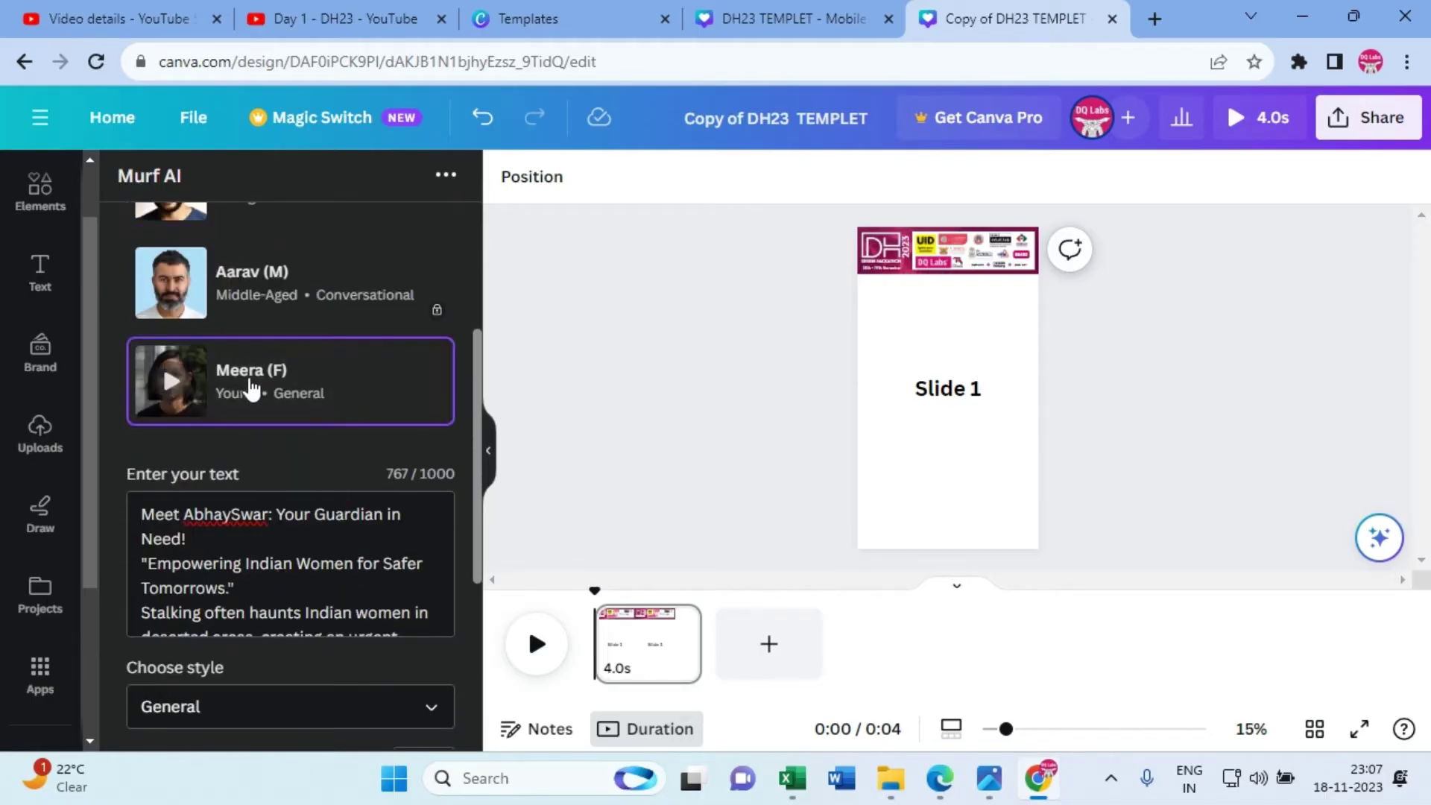
{"action": "scroll", "coordinate": [261, 395], "scroll_direction": "down", "scroll_amount": 3}
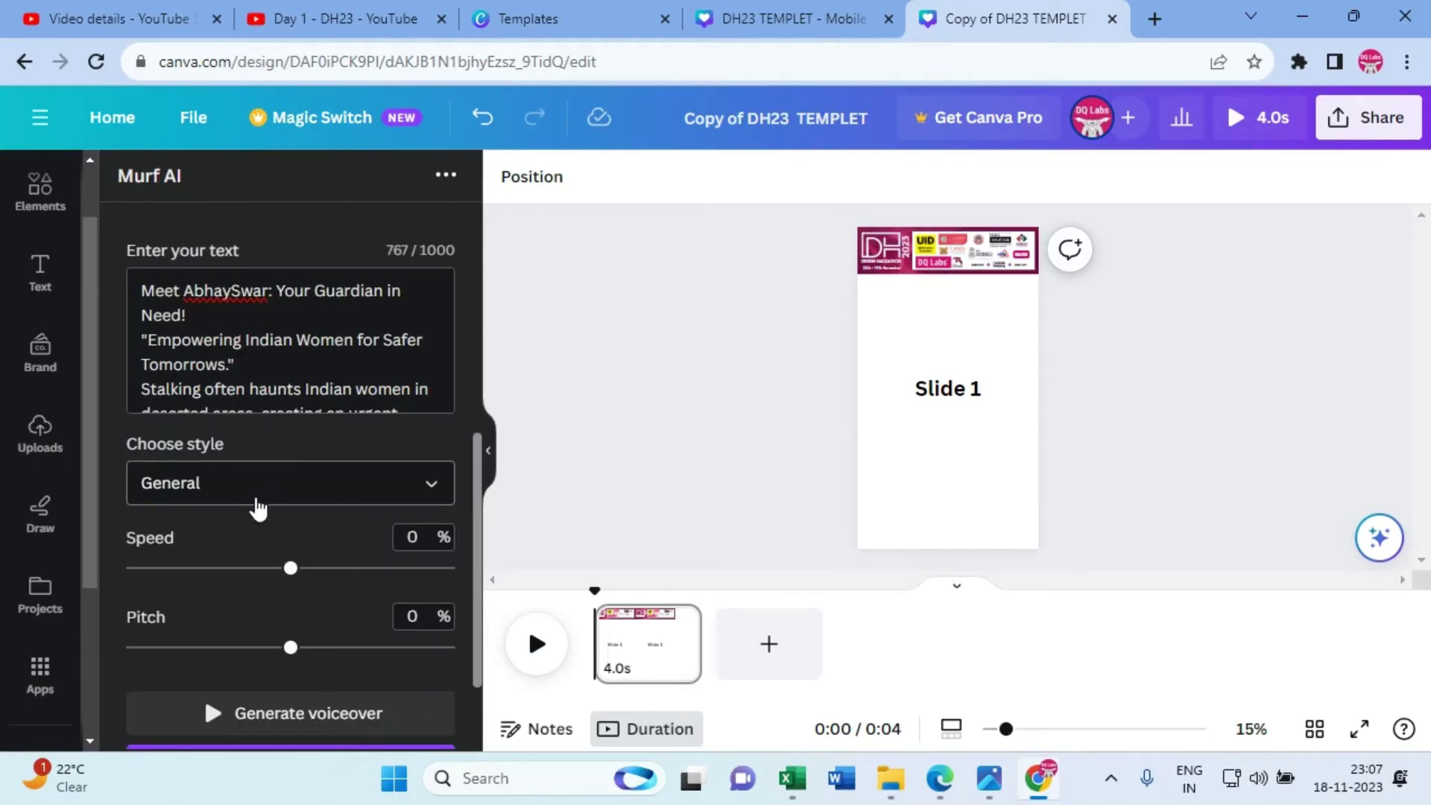
{"action": "scroll", "coordinate": [258, 509], "scroll_direction": "down", "scroll_amount": 2}
{"action": "scroll", "coordinate": [257, 509], "scroll_direction": "up", "scroll_amount": 3}
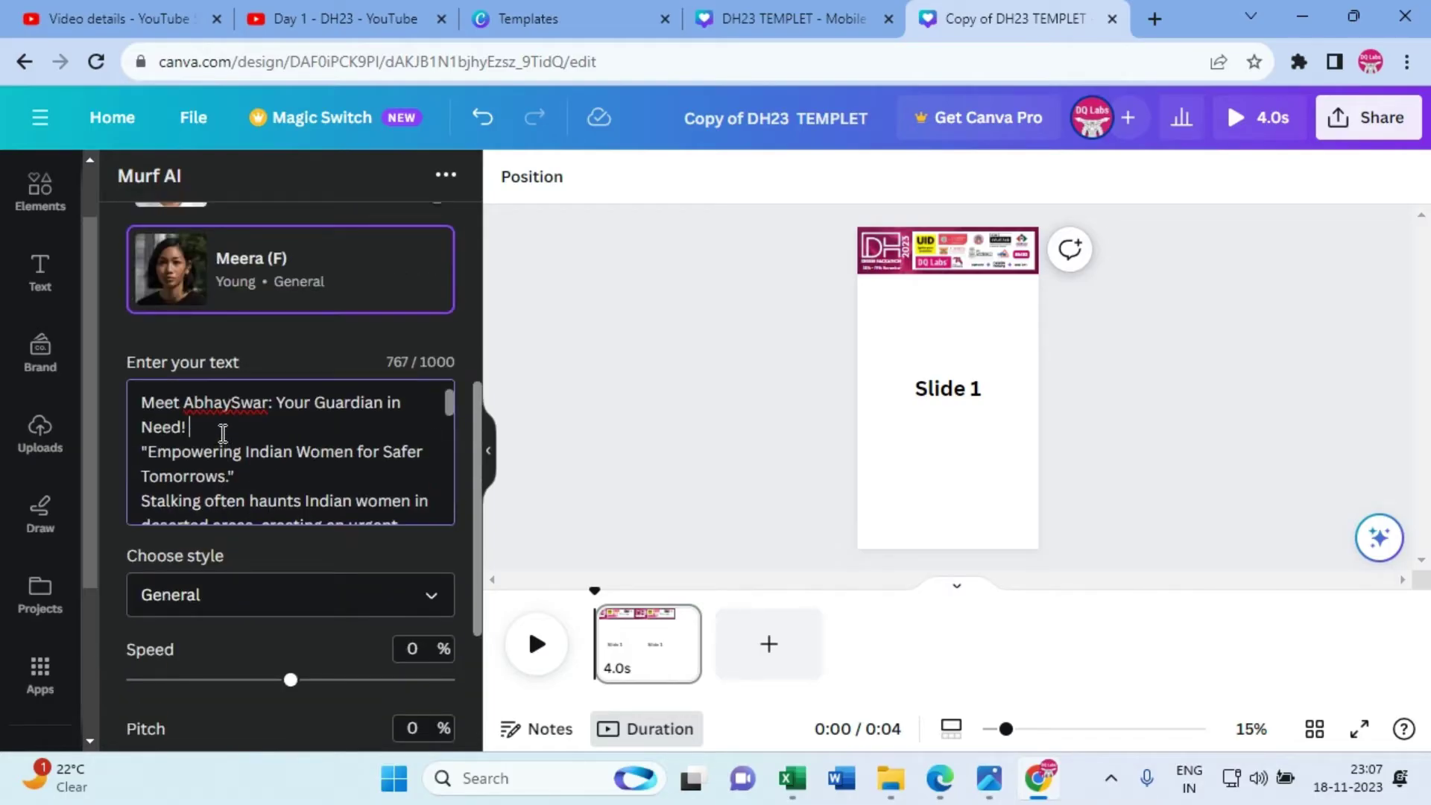
{"action": "key", "text": "Return"}
{"action": "scroll", "coordinate": [222, 440], "scroll_direction": "down", "scroll_amount": 2}
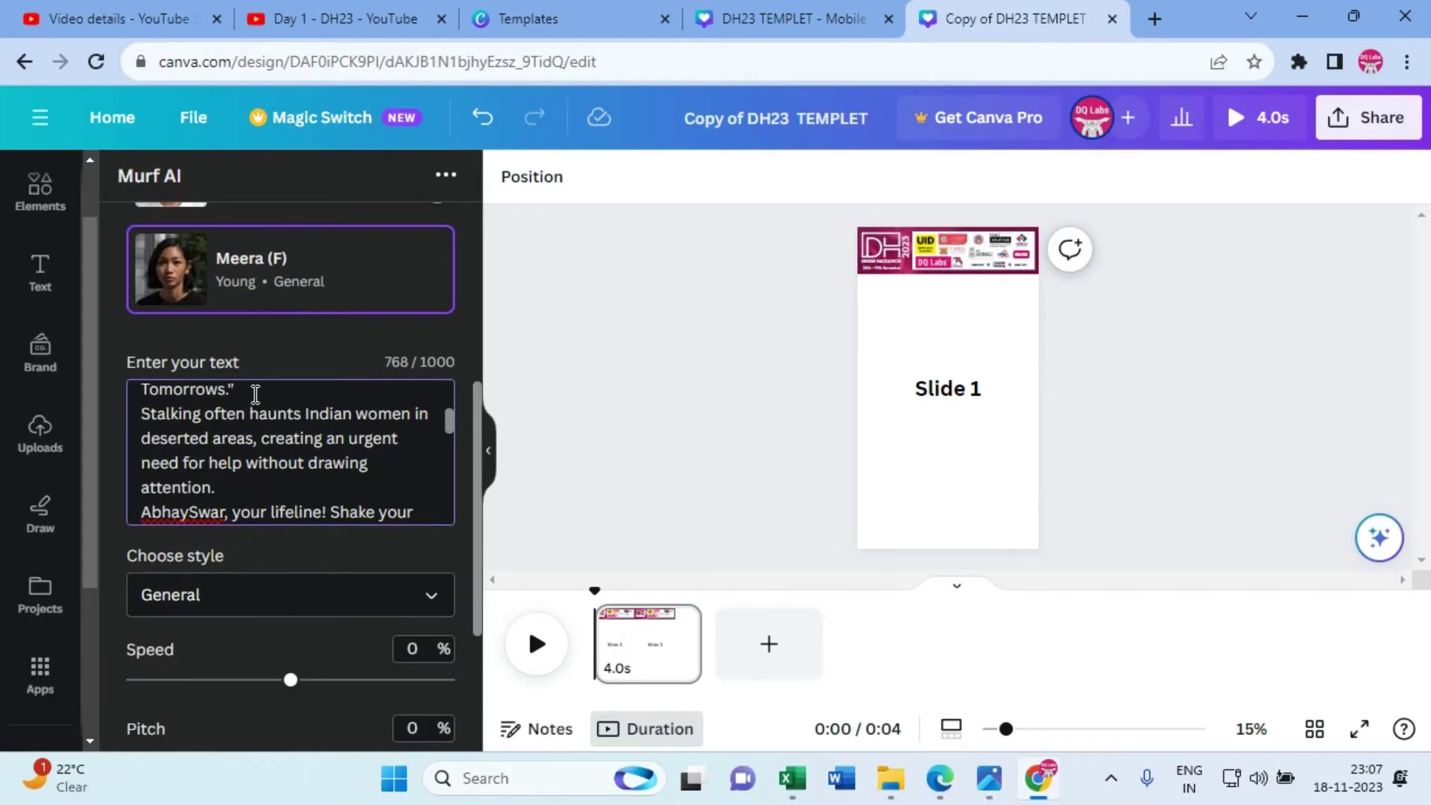
{"action": "key", "text": "Return"}
{"action": "scroll", "coordinate": [255, 403], "scroll_direction": "down", "scroll_amount": 3}
{"action": "scroll", "coordinate": [252, 408], "scroll_direction": "up", "scroll_amount": 2}
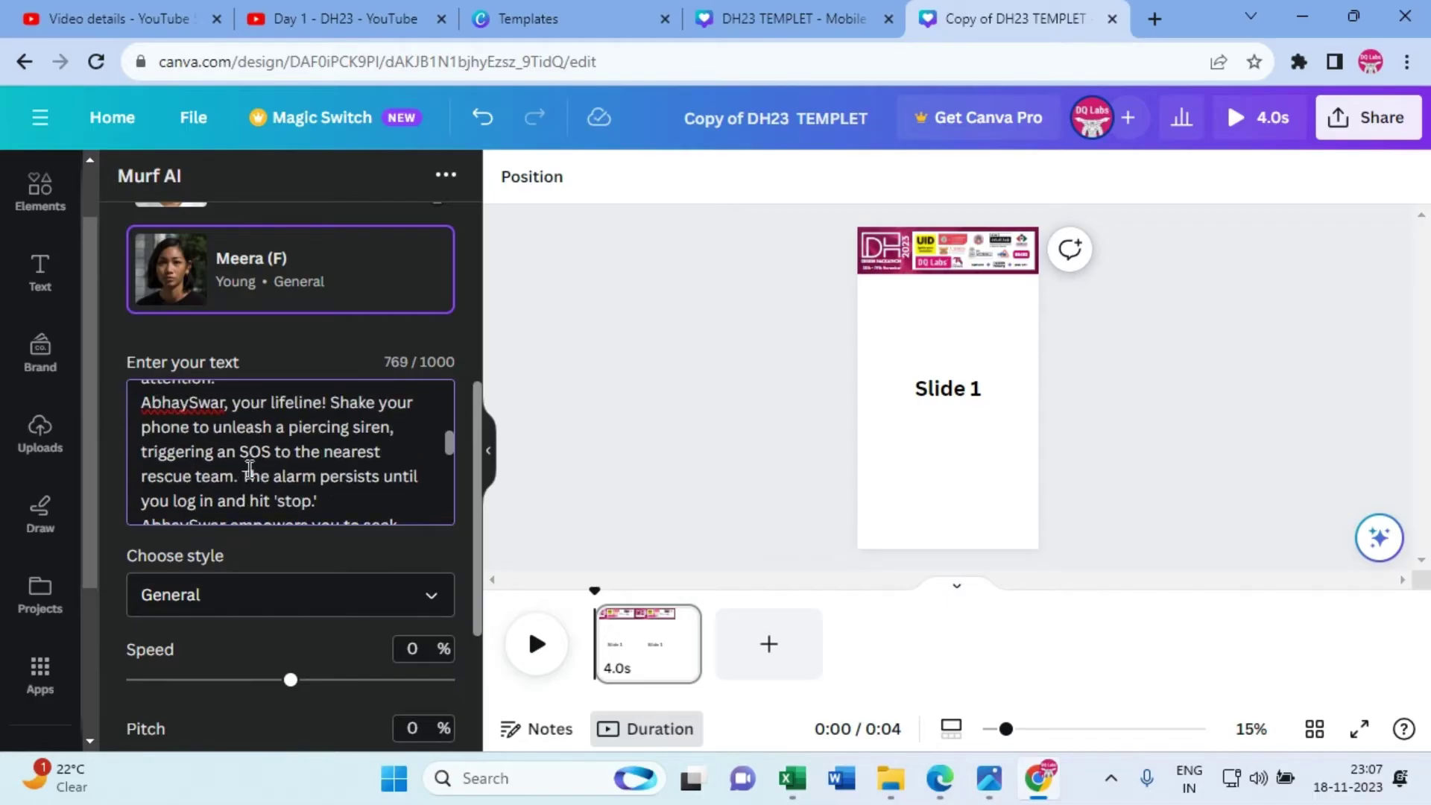
{"action": "scroll", "coordinate": [250, 468], "scroll_direction": "up", "scroll_amount": 3}
Step: Add blank lines after 'attention.', 'hit stop.', 'twice.' and 'freedom.' in the script
{"action": "left_click", "coordinate": [251, 487]}
{"action": "key", "text": "Return"}
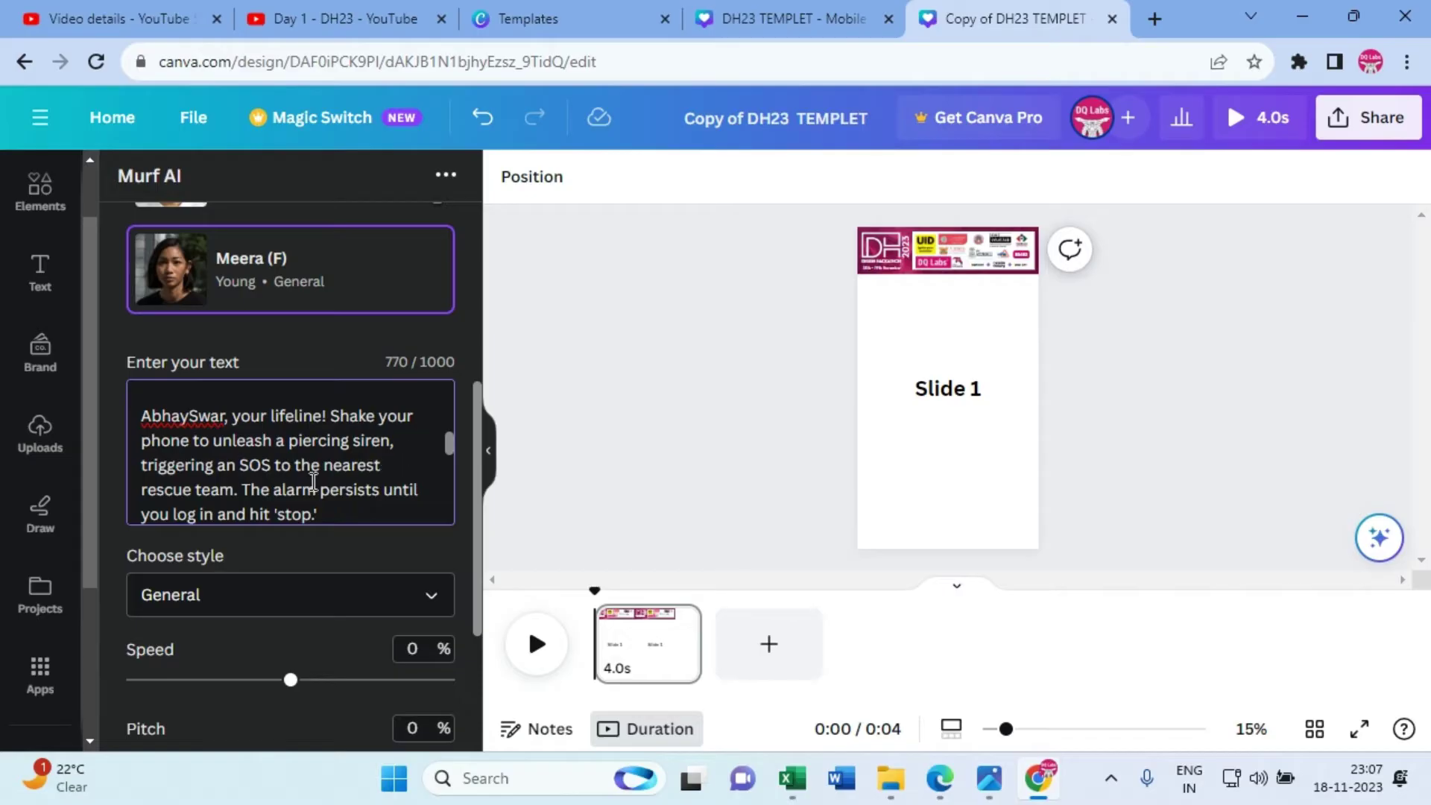
{"action": "scroll", "coordinate": [325, 494], "scroll_direction": "down", "scroll_amount": 1}
{"action": "scroll", "coordinate": [325, 494], "scroll_direction": "down", "scroll_amount": 3}
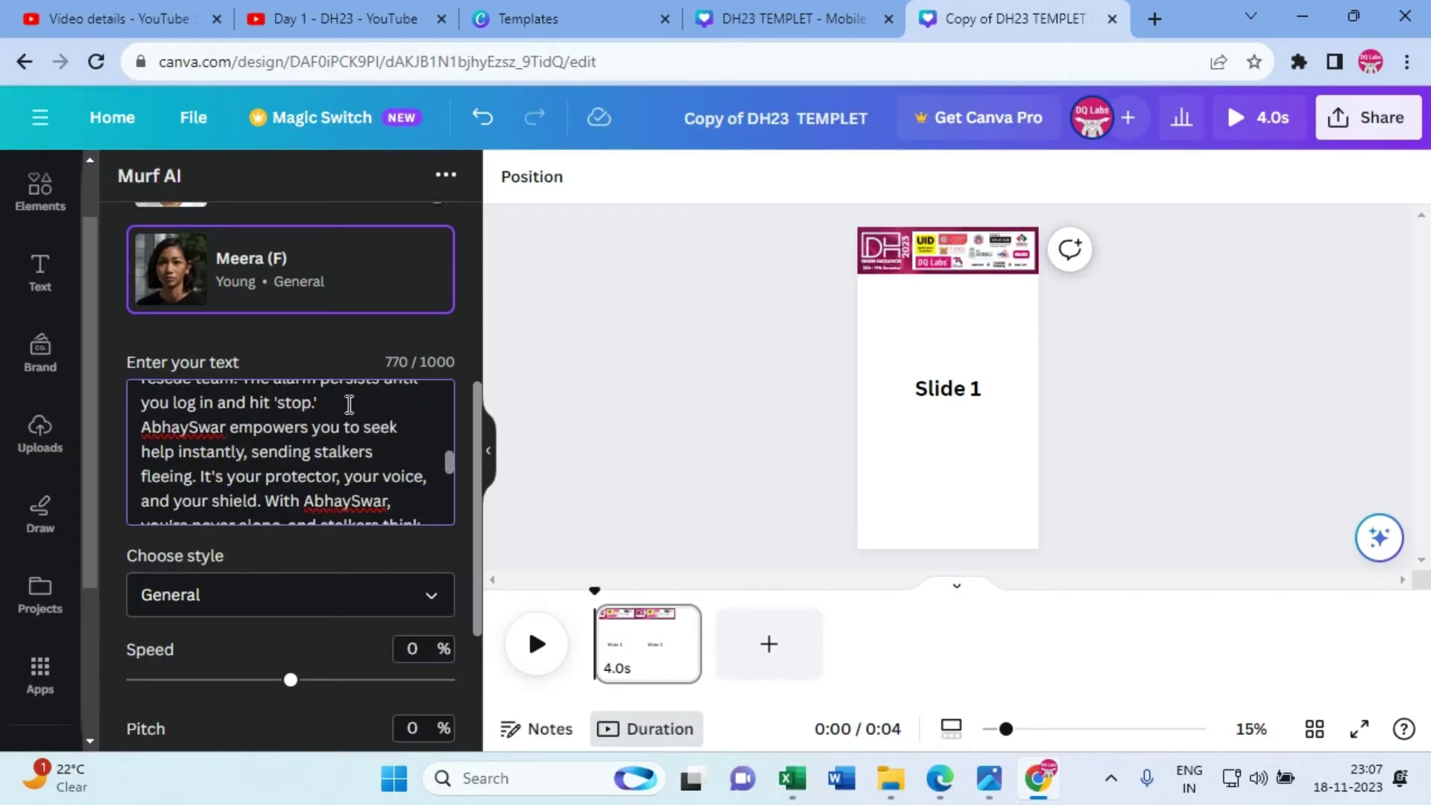
{"action": "left_click", "coordinate": [348, 403]}
{"action": "key", "text": "Return"}
{"action": "scroll", "coordinate": [342, 443], "scroll_direction": "down", "scroll_amount": 3}
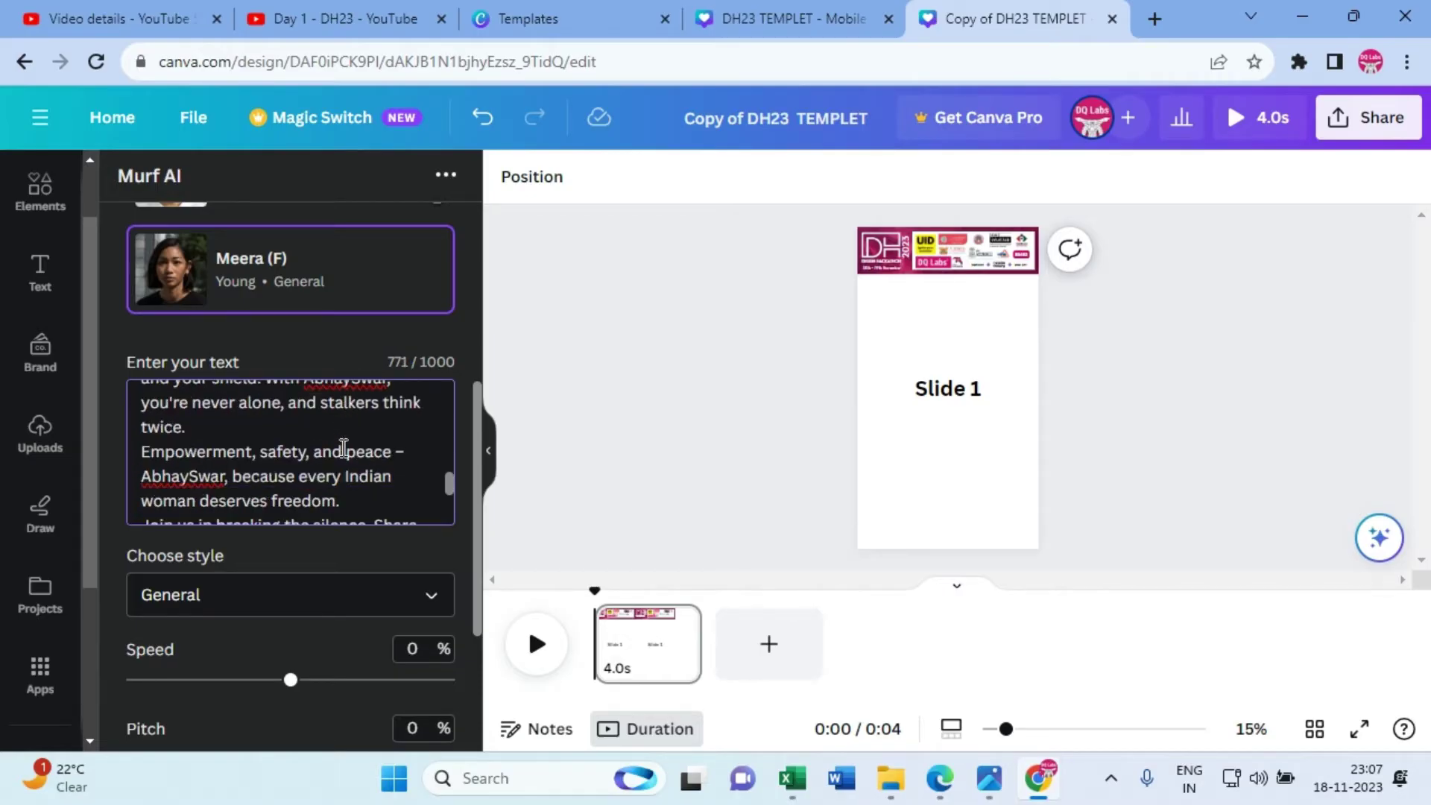
{"action": "left_click", "coordinate": [275, 436]}
{"action": "key", "text": "Return"}
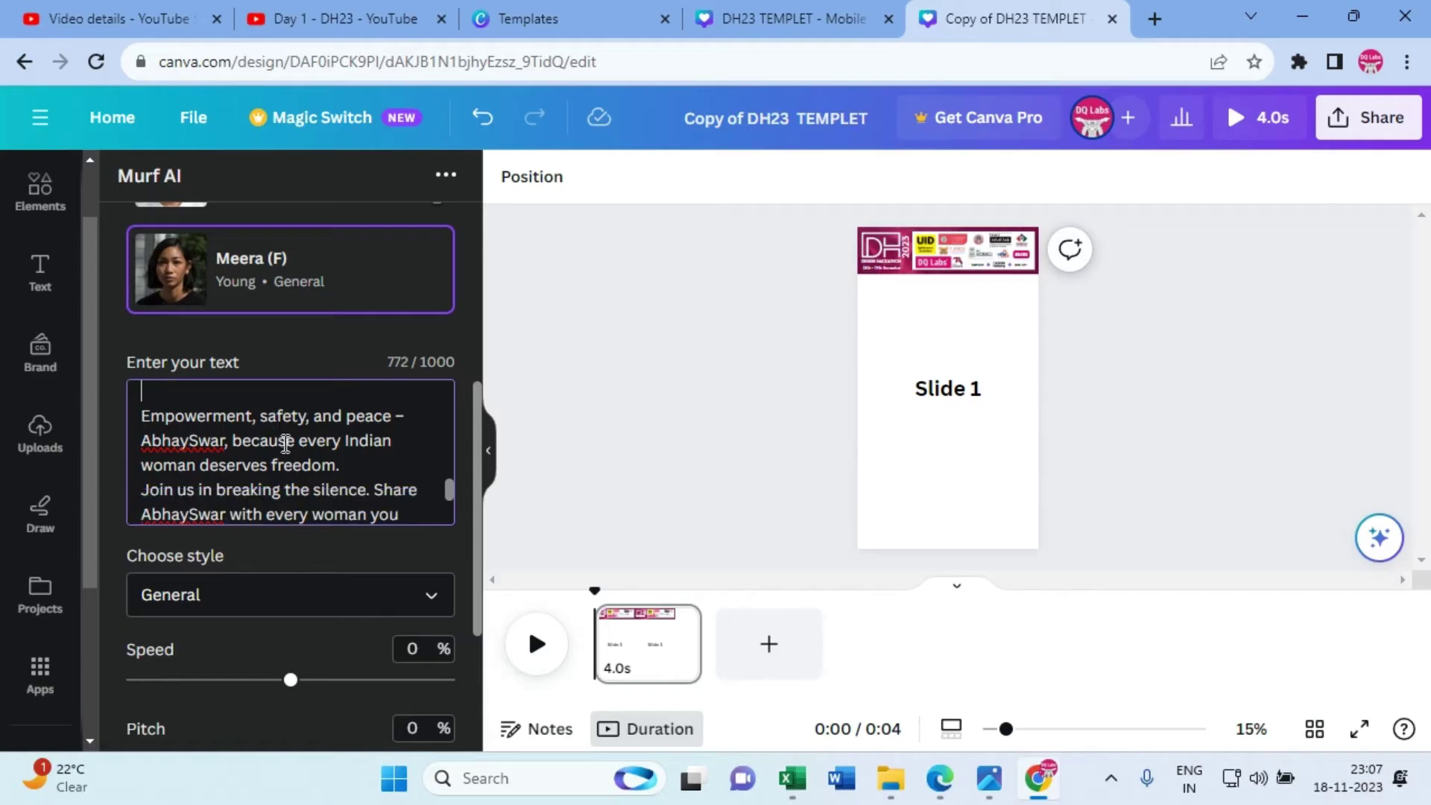
{"action": "left_click", "coordinate": [345, 465]}
{"action": "key", "text": "Return"}
{"action": "scroll", "coordinate": [354, 468], "scroll_direction": "down", "scroll_amount": 1}
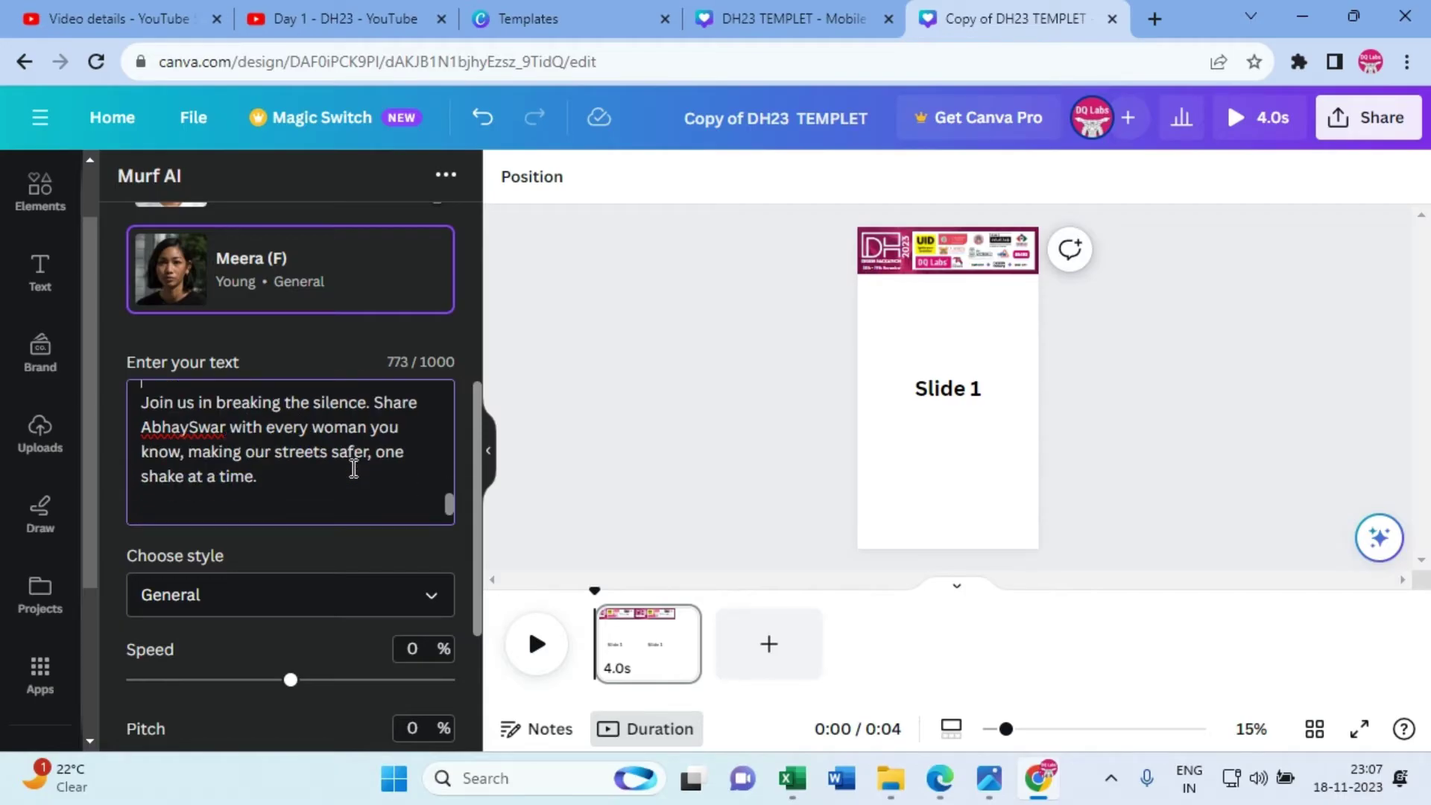
{"action": "scroll", "coordinate": [354, 468], "scroll_direction": "down", "scroll_amount": 2}
{"action": "scroll", "coordinate": [281, 511], "scroll_direction": "down", "scroll_amount": 2}
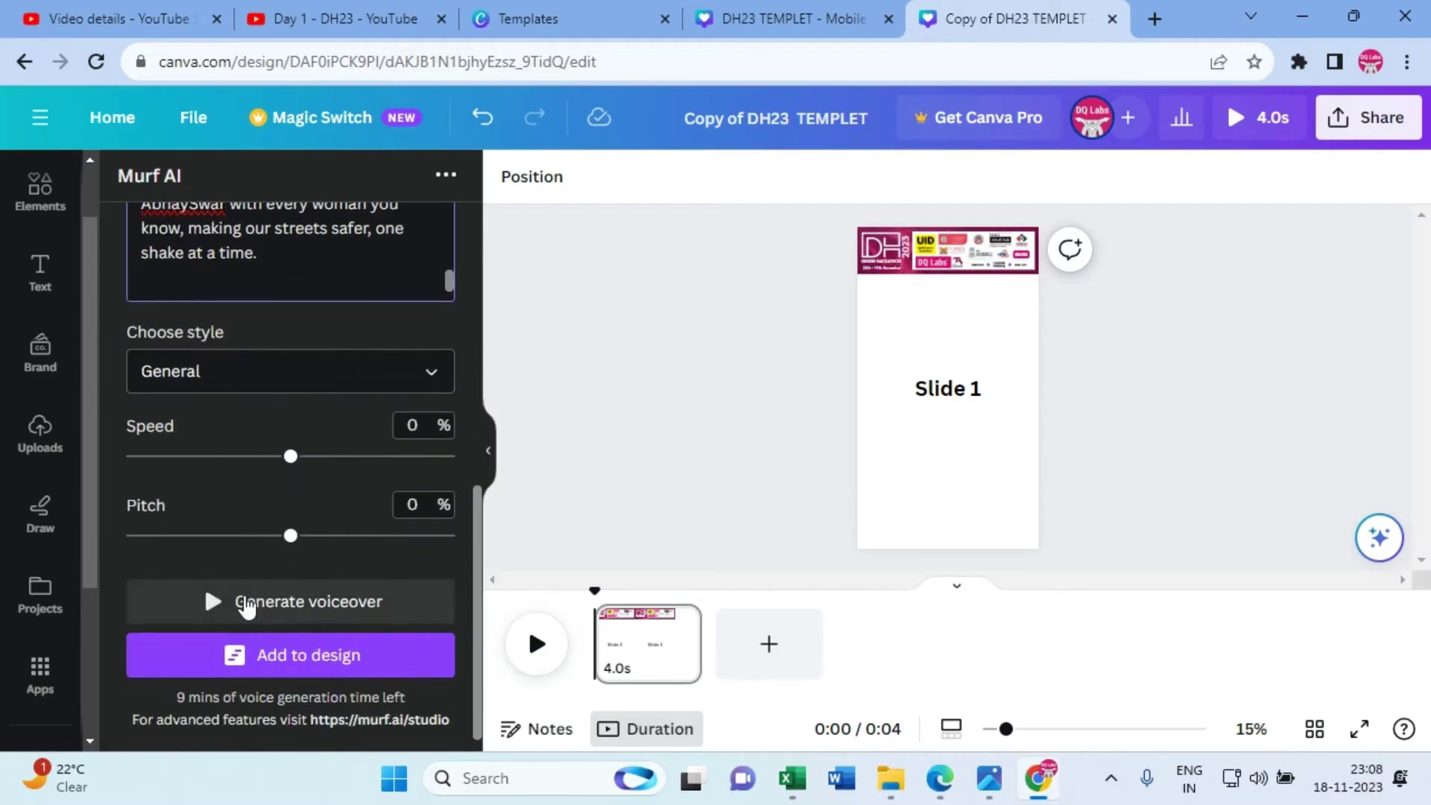
Step: Generate the Meera voiceover and listen to the 59-second preview through to the end
{"action": "left_click", "coordinate": [213, 610]}
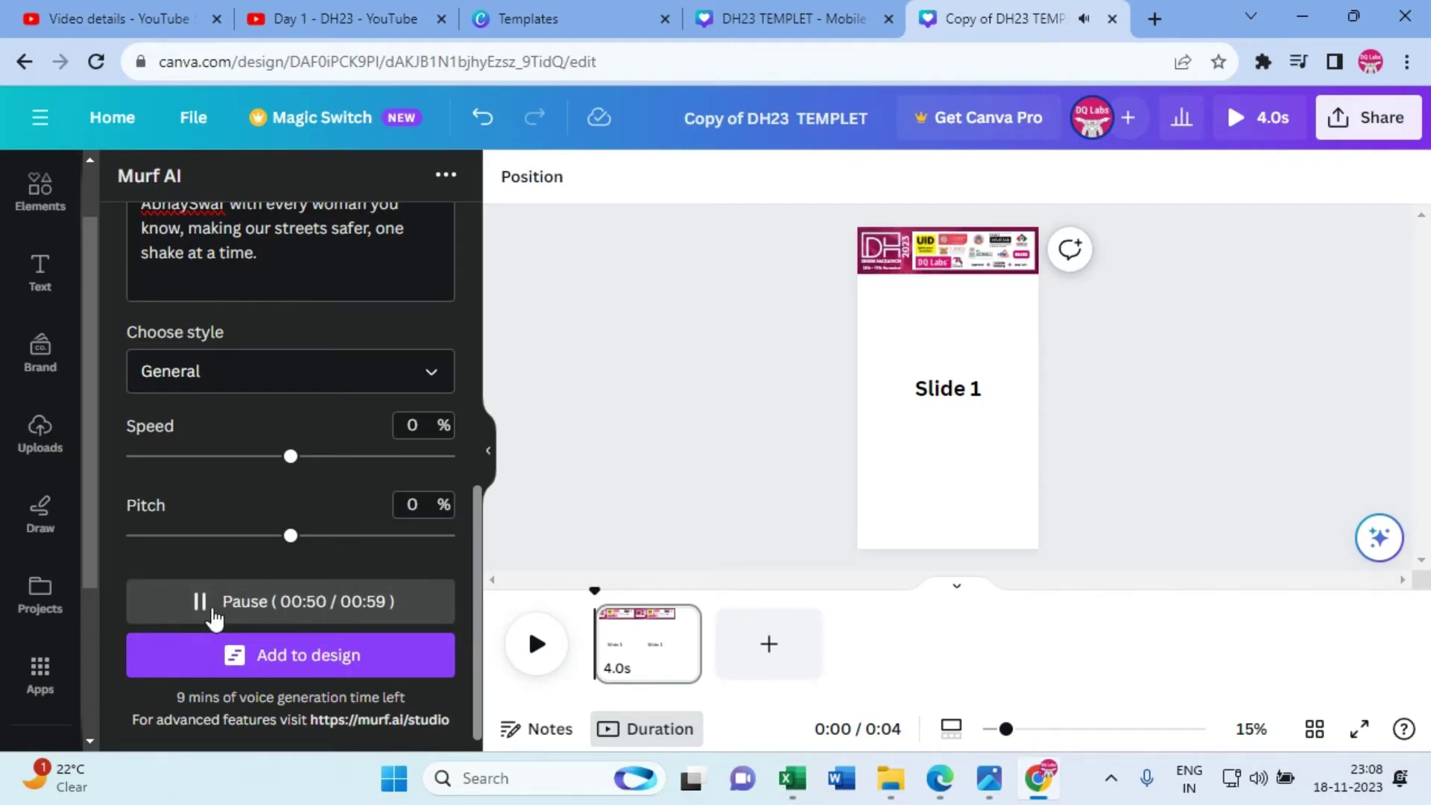
{"action": "scroll", "coordinate": [242, 312], "scroll_direction": "up", "scroll_amount": 2}
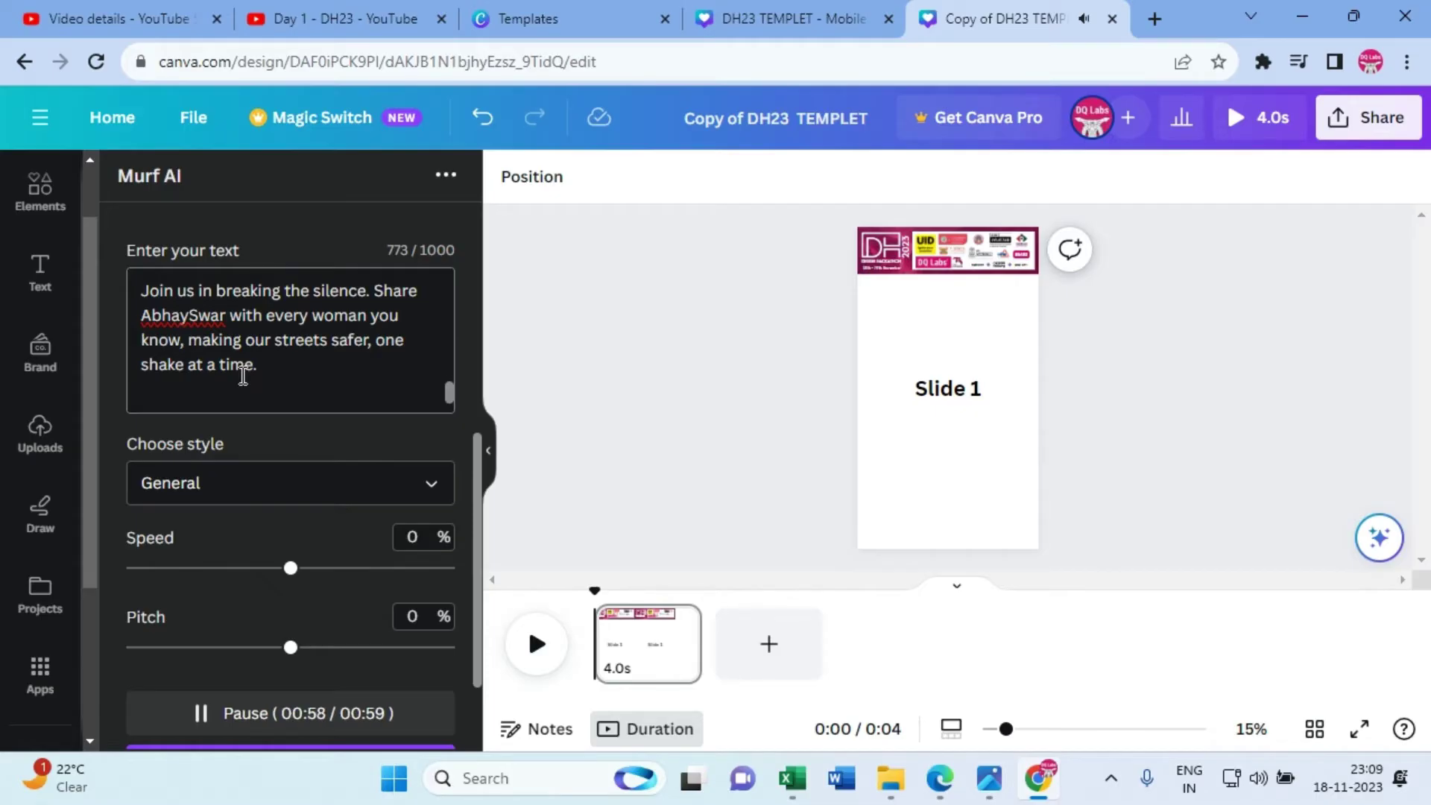
{"action": "scroll", "coordinate": [243, 377], "scroll_direction": "down", "scroll_amount": 2}
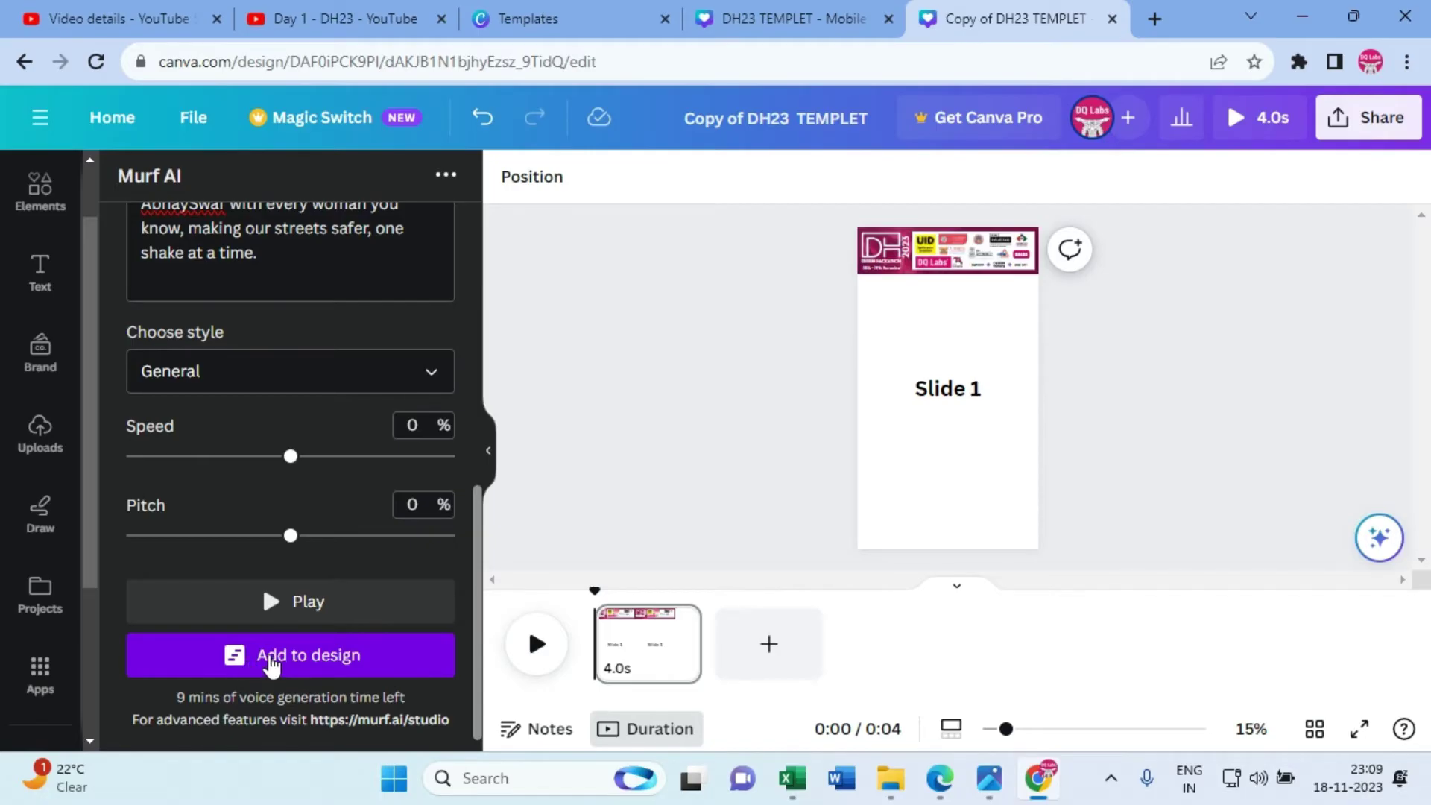
Step: Add the Murf voiceover to the design and select its audio clip on the timeline
{"action": "left_click", "coordinate": [270, 657]}
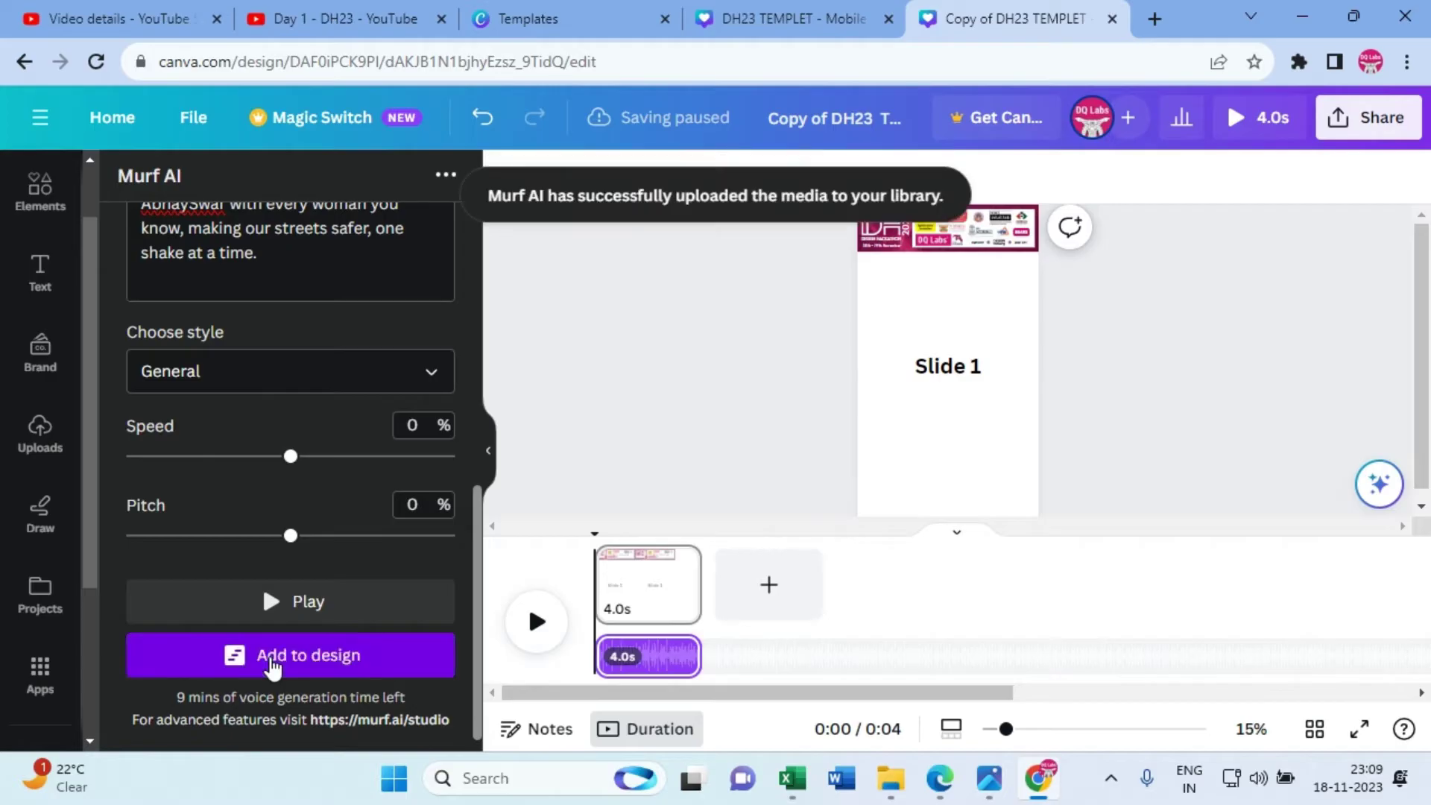
{"action": "left_click_drag", "start_coordinate": [692, 654], "coordinate": [819, 654]}
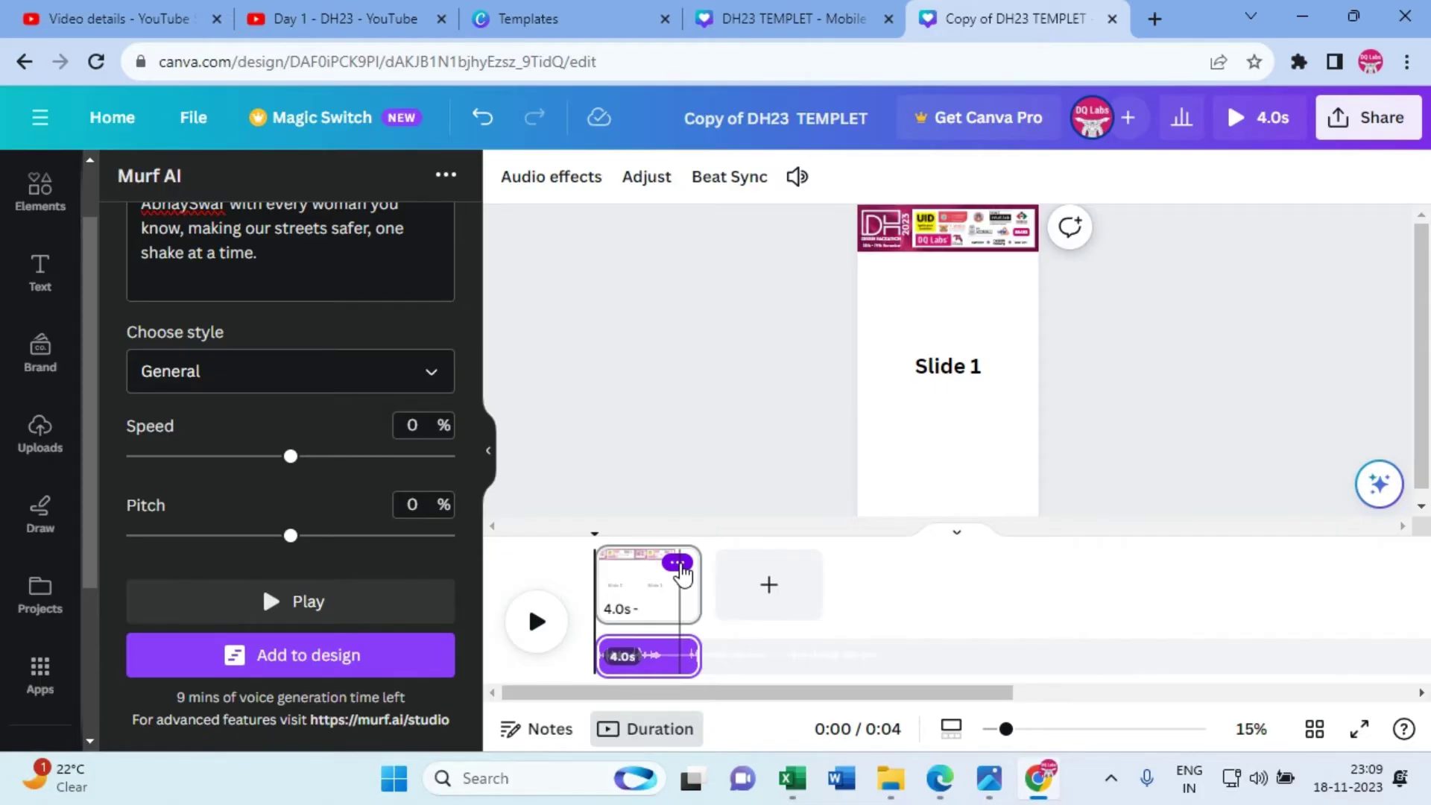
Step: Duplicate the first page repeatedly to build seven 4.0-second pages
{"action": "left_click", "coordinate": [678, 565]}
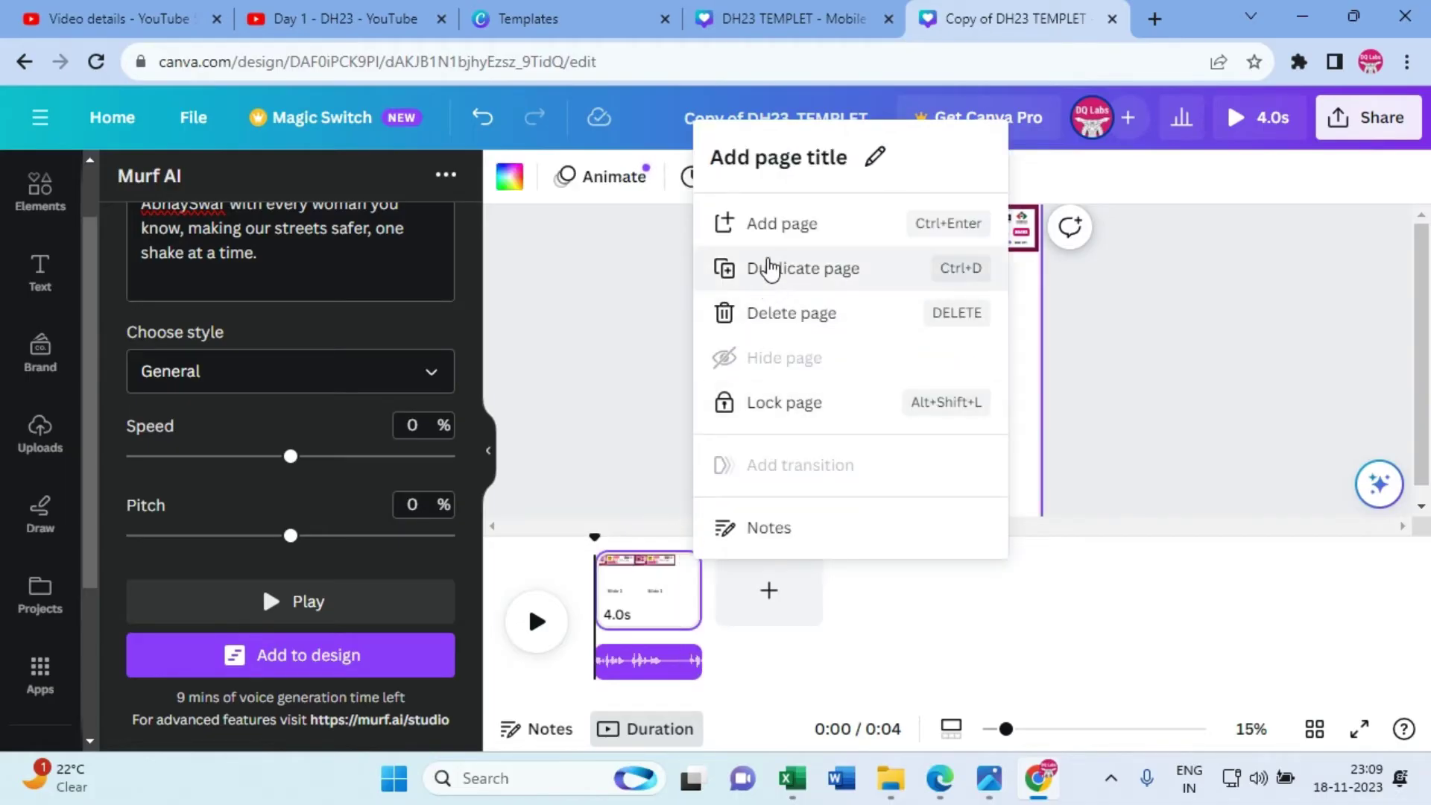
{"action": "left_click", "coordinate": [766, 270]}
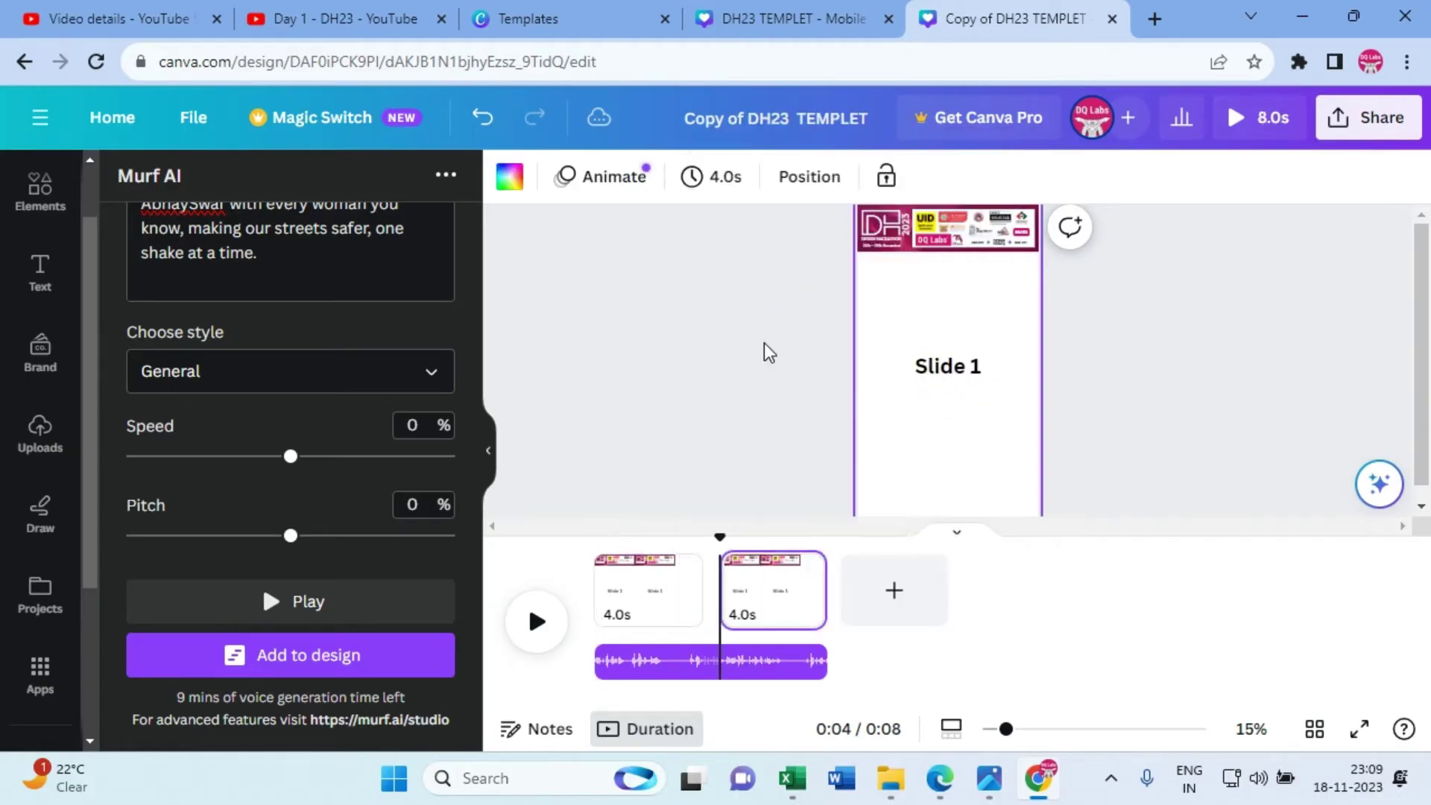
{"action": "left_click", "coordinate": [802, 564]}
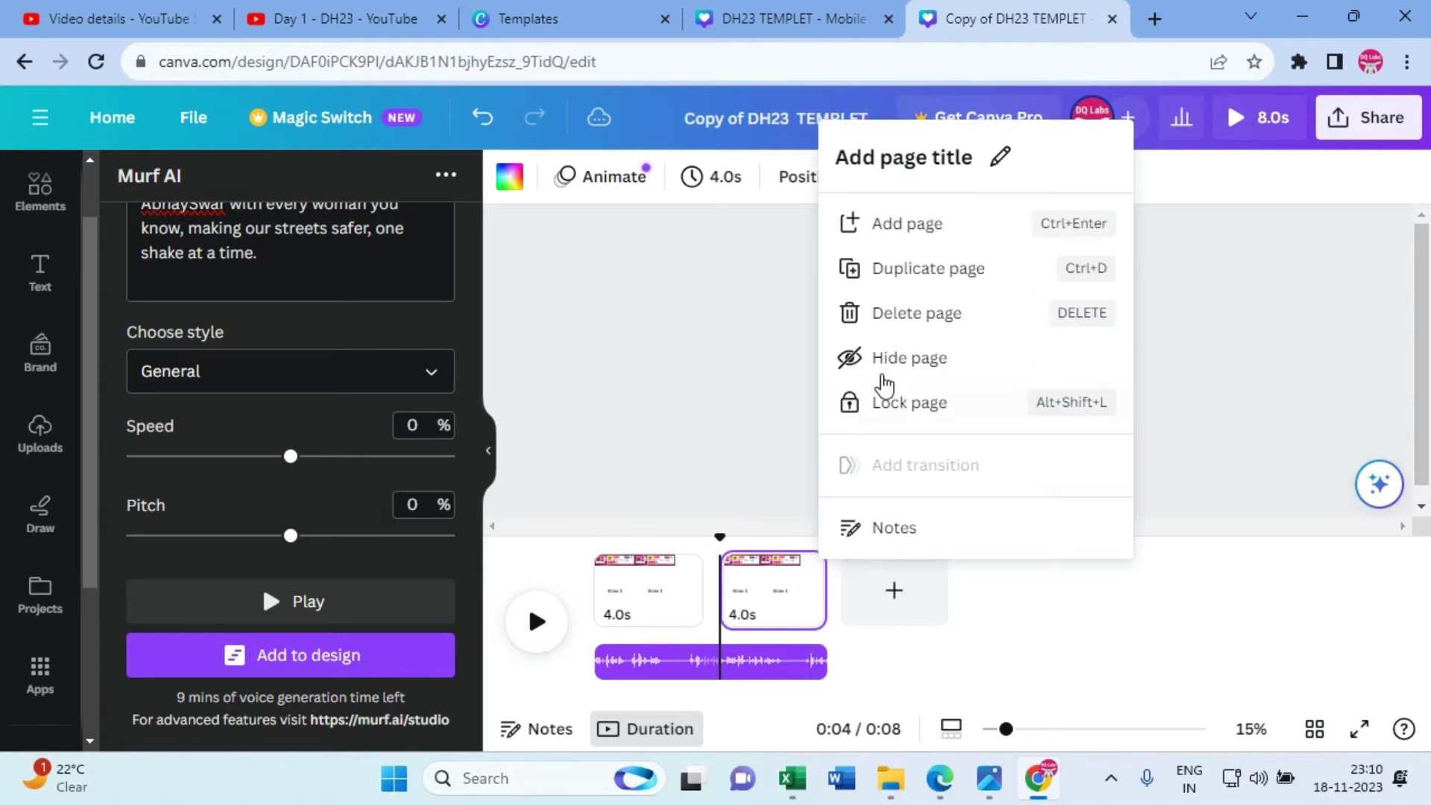
{"action": "left_click", "coordinate": [908, 276]}
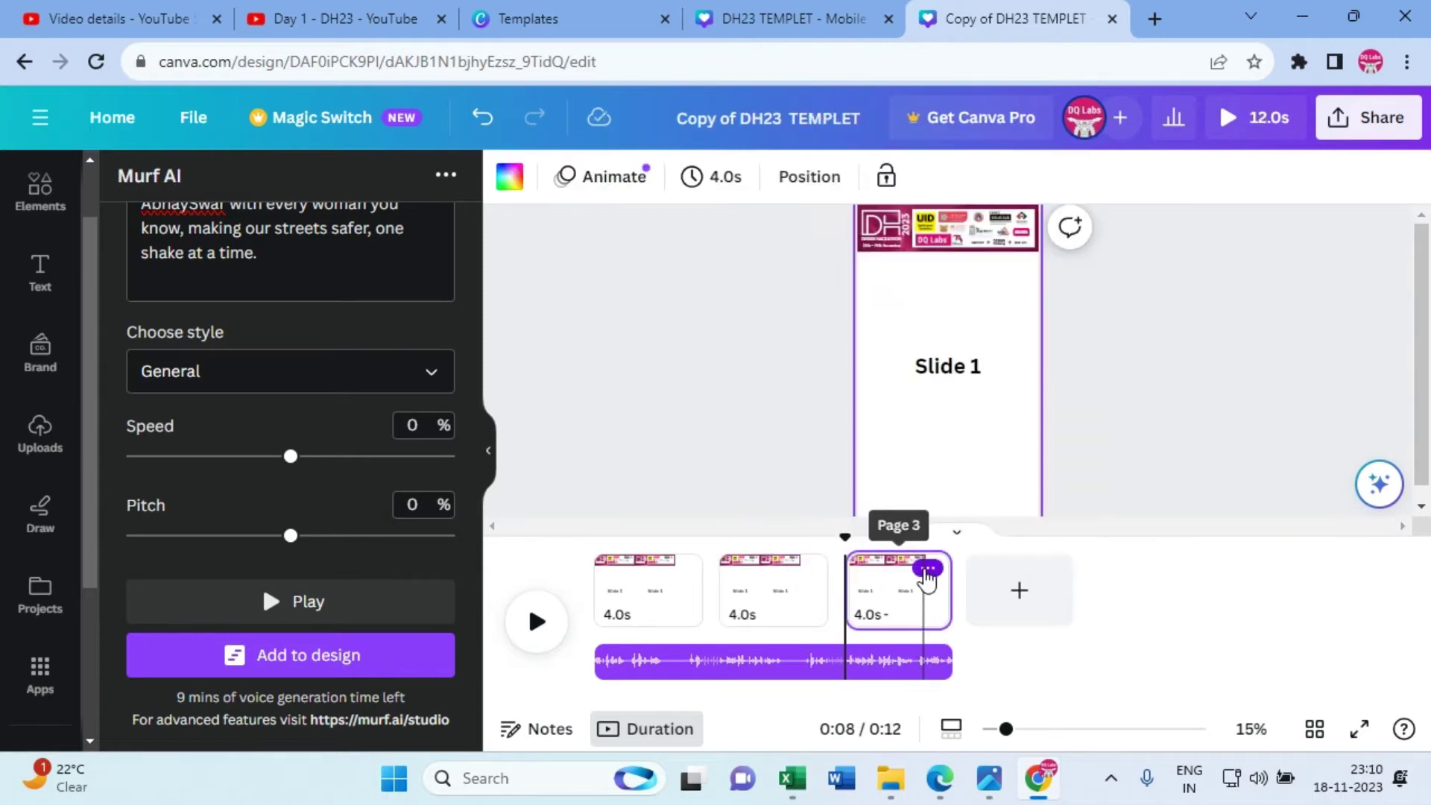
{"action": "left_click", "coordinate": [928, 565]}
{"action": "left_click", "coordinate": [1028, 274]}
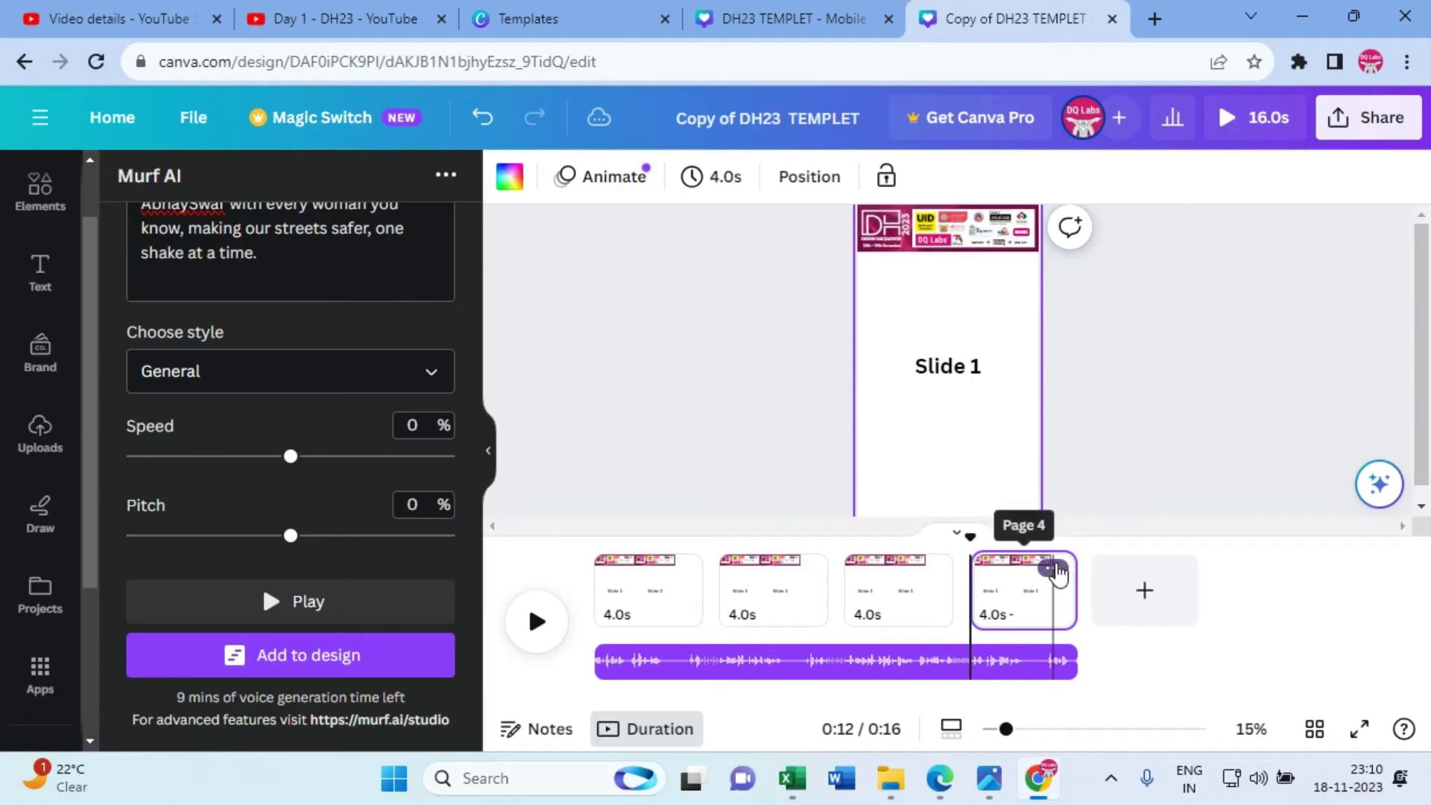
{"action": "left_click", "coordinate": [1057, 566]}
{"action": "left_click", "coordinate": [1169, 273]}
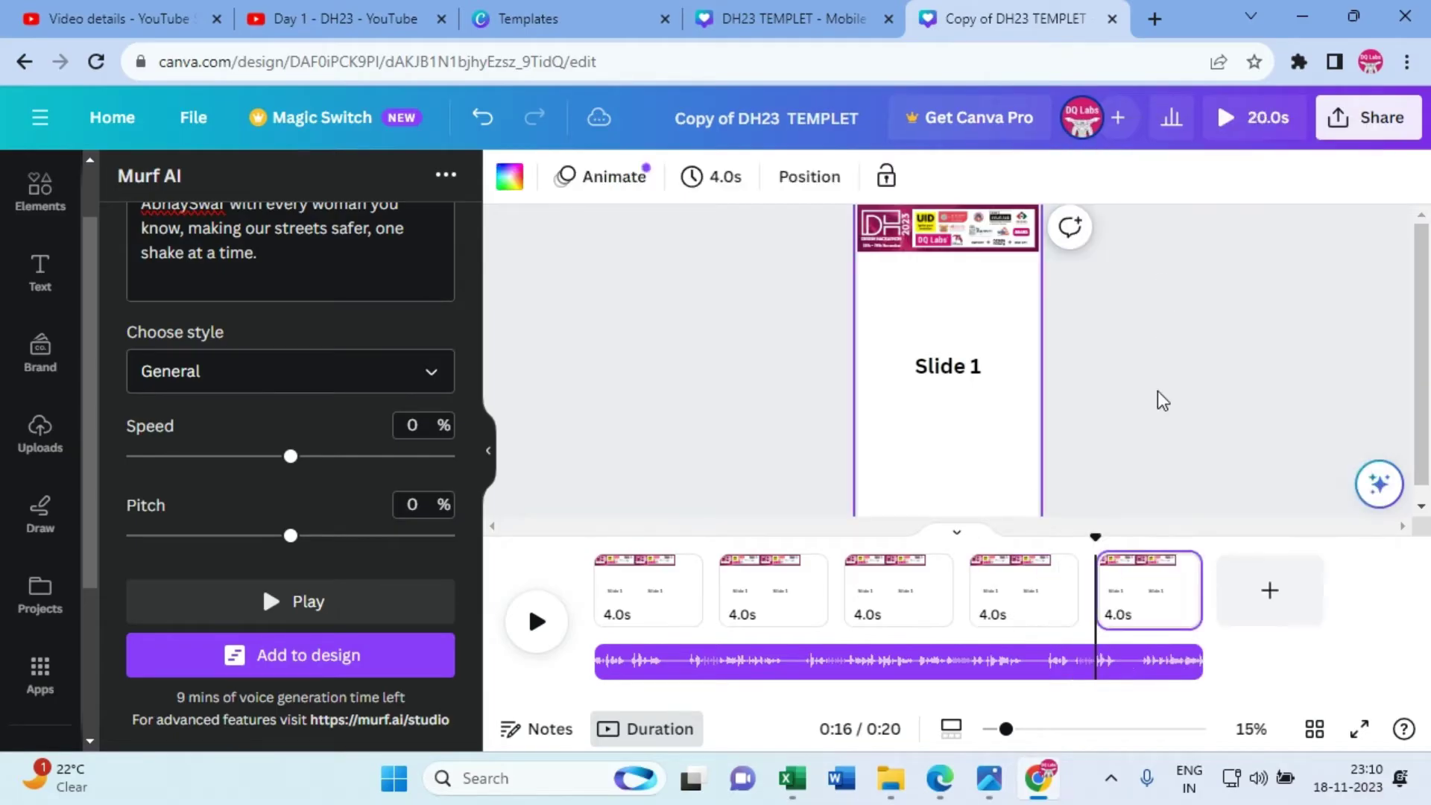
{"action": "left_click", "coordinate": [1181, 568]}
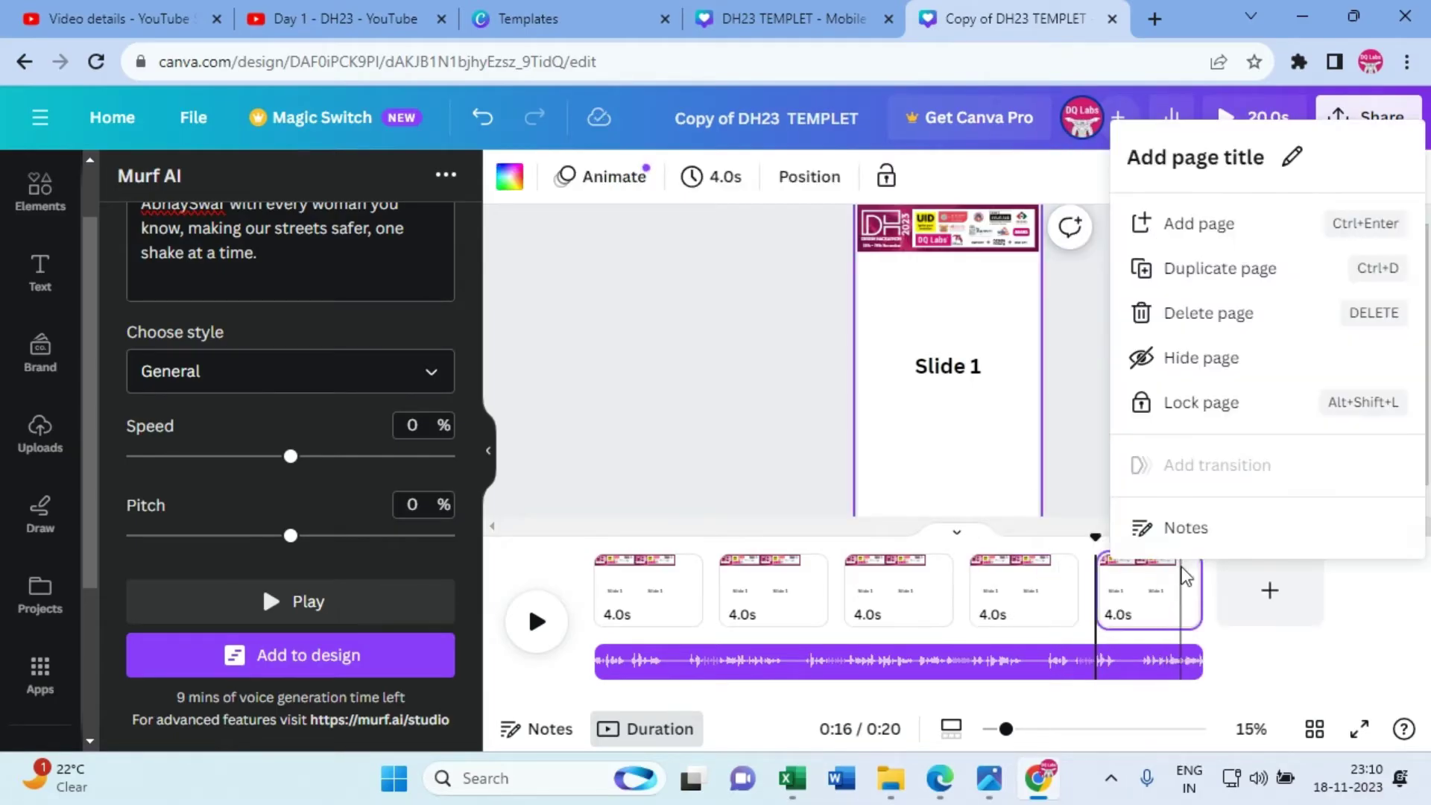
{"action": "left_click", "coordinate": [1247, 274]}
{"action": "left_click_drag", "start_coordinate": [1108, 704], "coordinate": [1183, 708]}
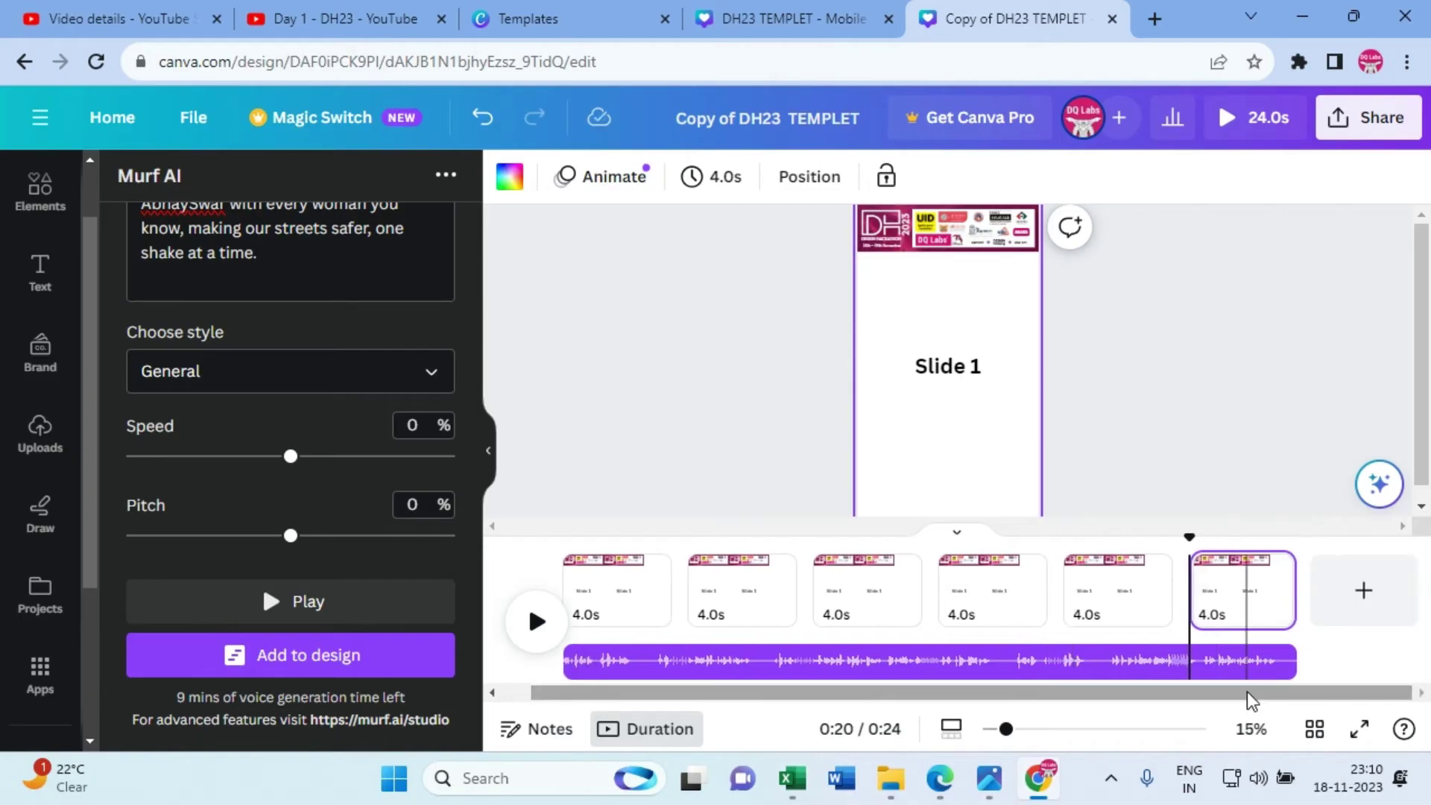
{"action": "left_click", "coordinate": [1272, 570]}
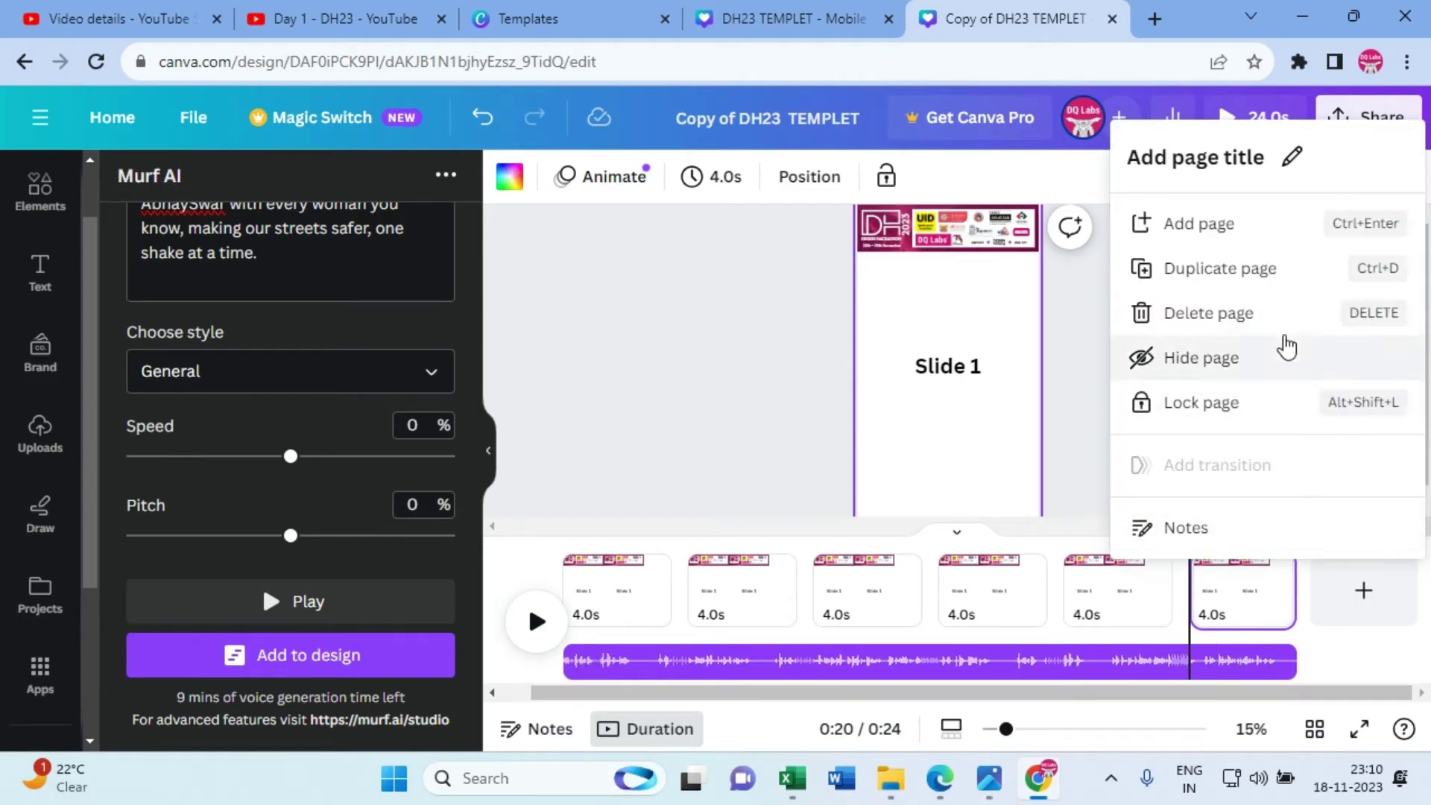
{"action": "left_click", "coordinate": [1237, 286]}
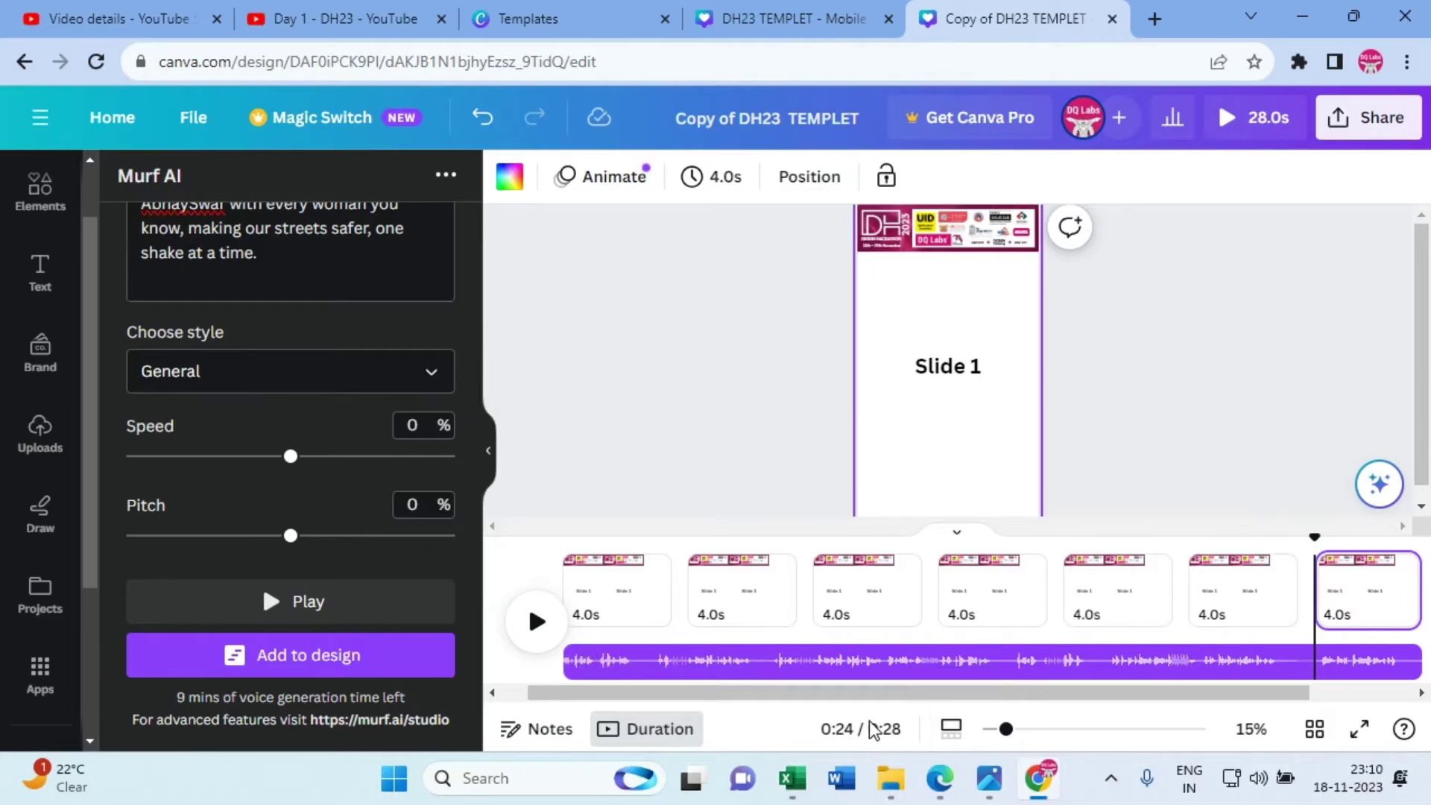
Step: Delete the extra seventh page, leaving six pages, and select Page 1
{"action": "left_click", "coordinate": [665, 591]}
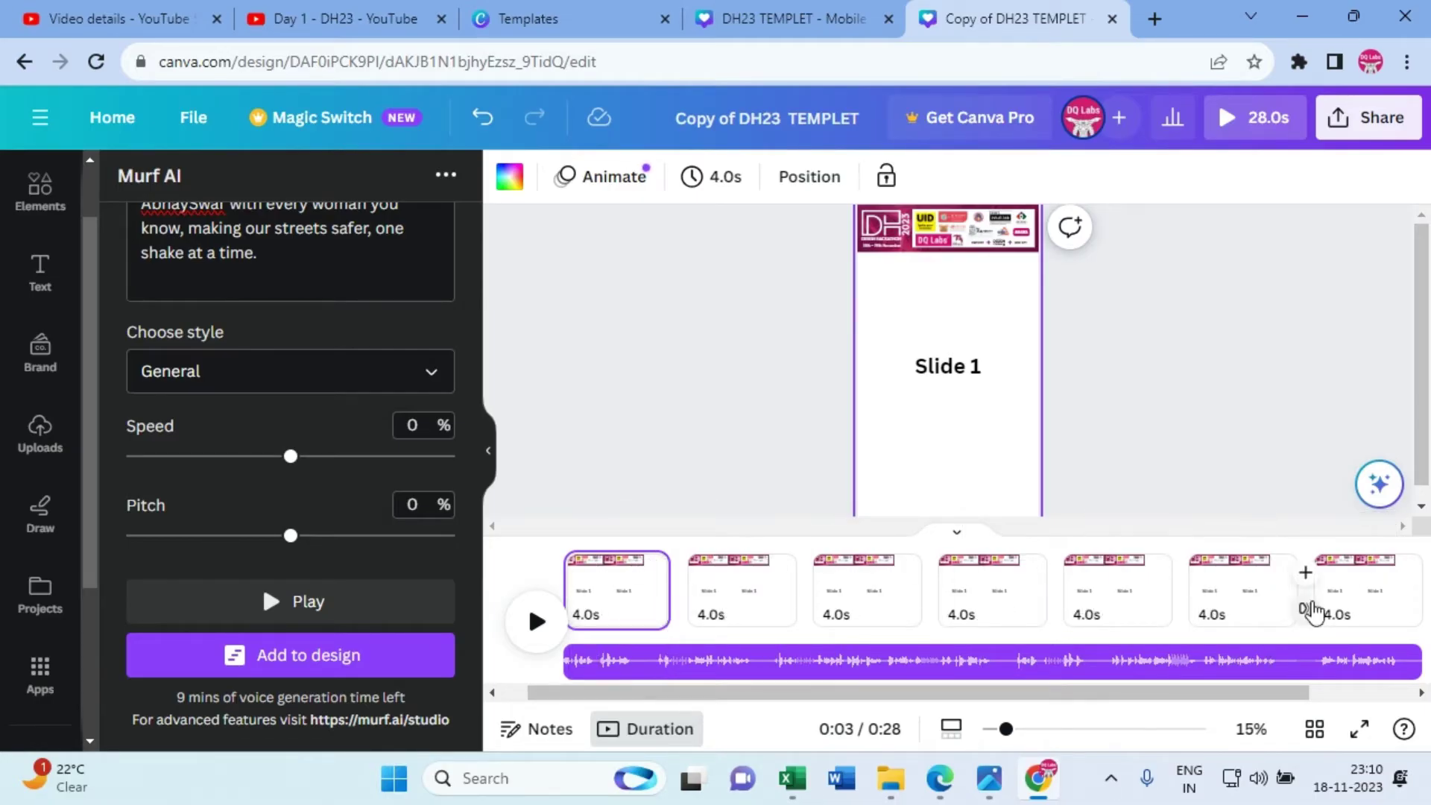
{"action": "left_click", "coordinate": [1365, 608]}
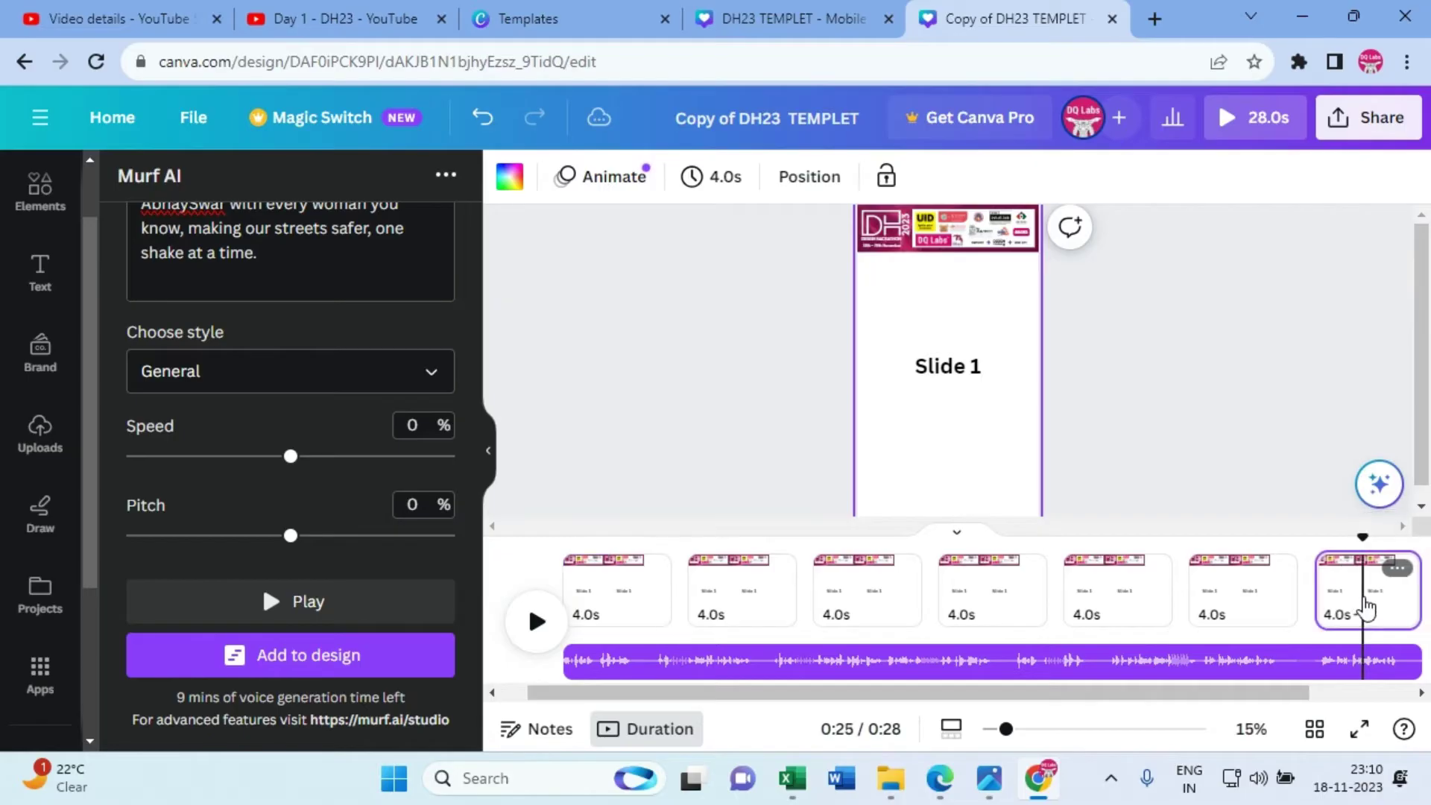
{"action": "key", "text": "Delete"}
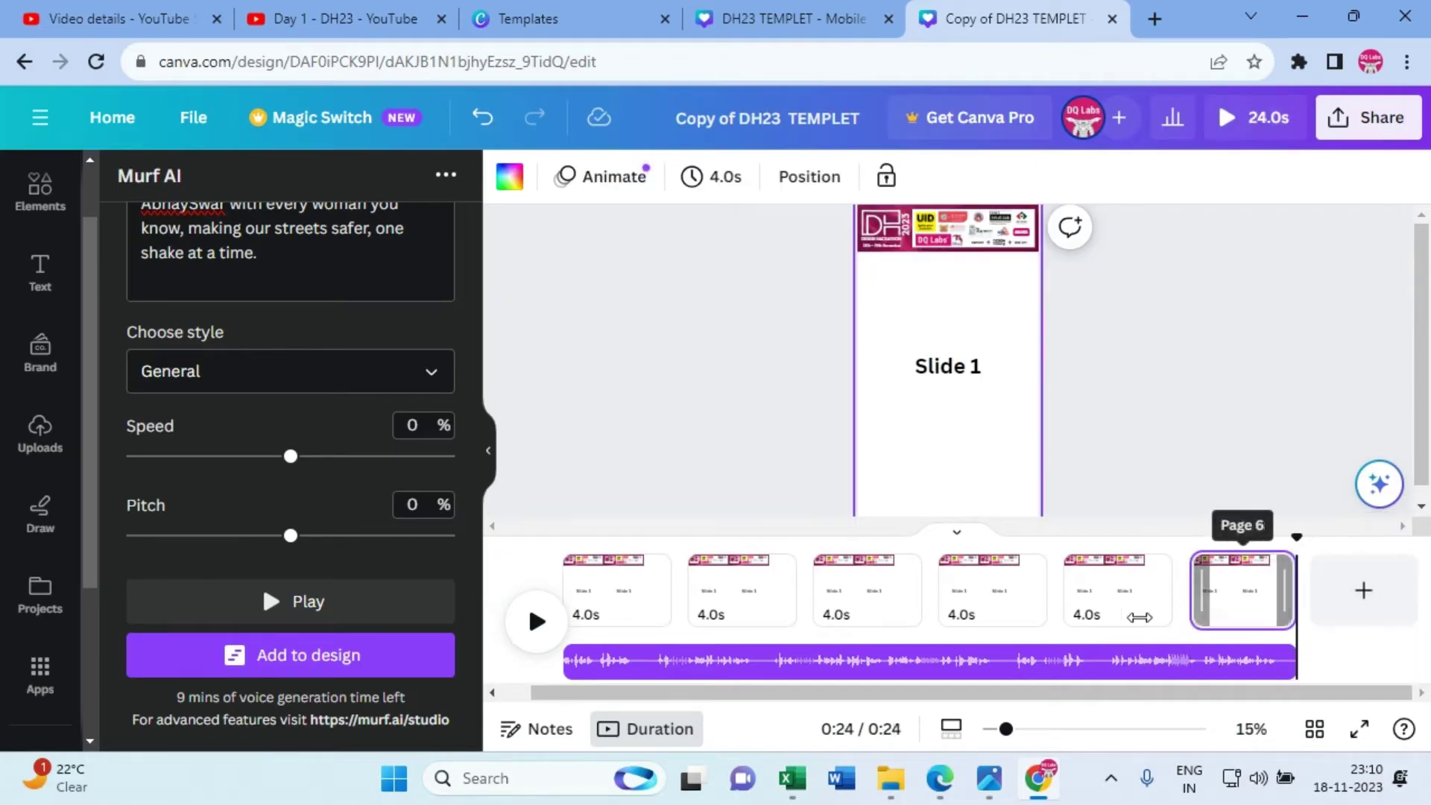
{"action": "left_click", "coordinate": [666, 593]}
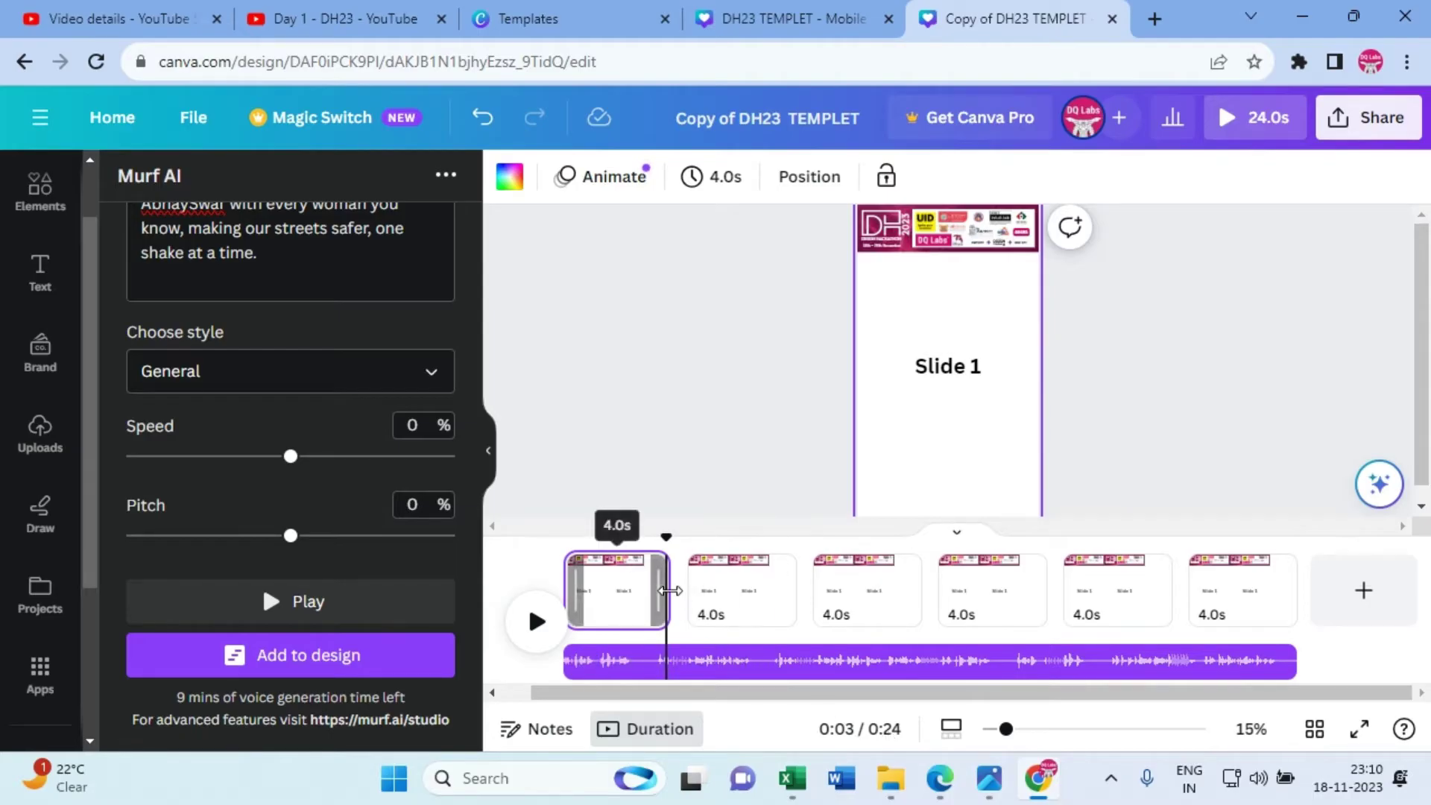
Step: Stretch Page 1, check it against the narration, and settle its duration at 7.1 seconds
{"action": "left_click_drag", "start_coordinate": [669, 591], "coordinate": [432, 600]}
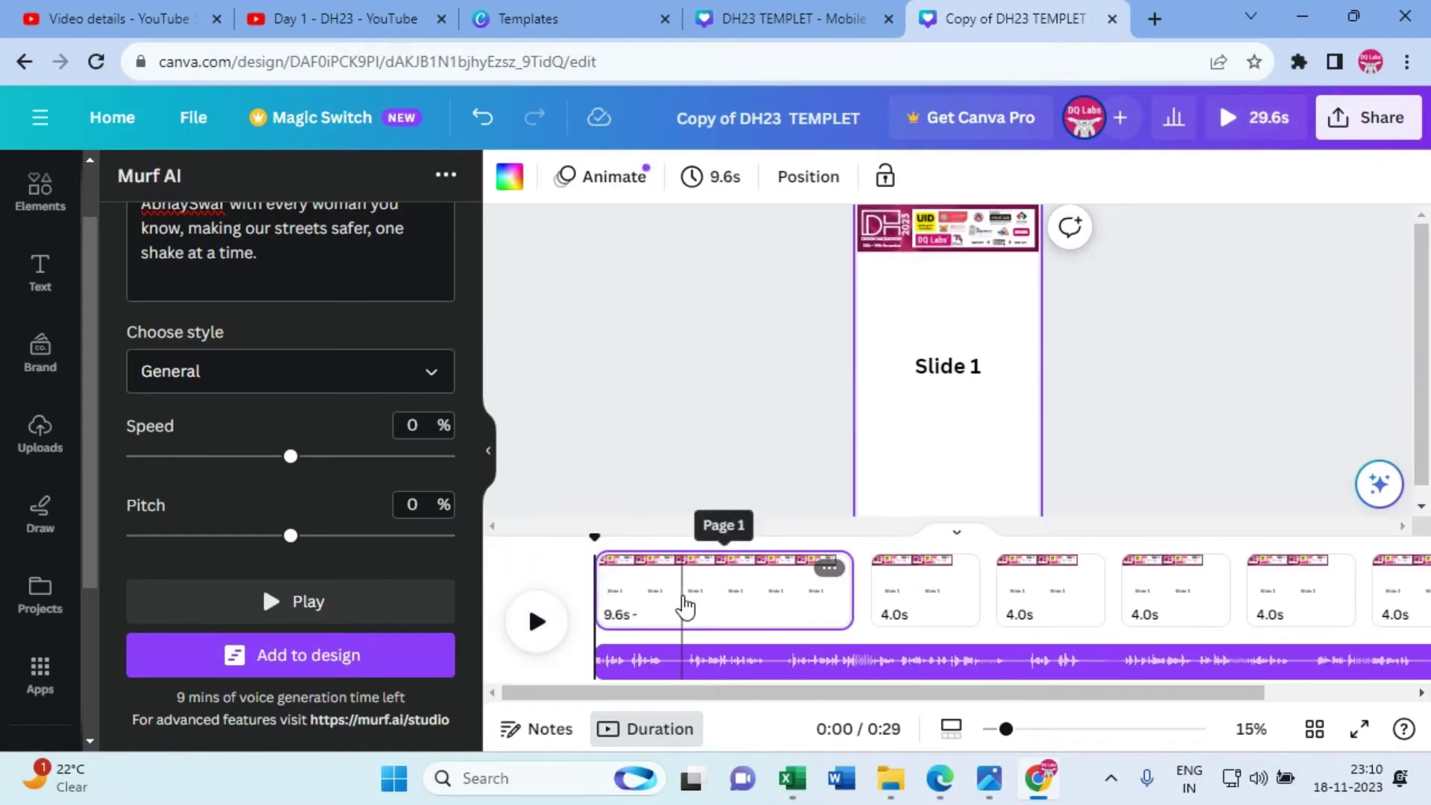
{"action": "left_click", "coordinate": [683, 608]}
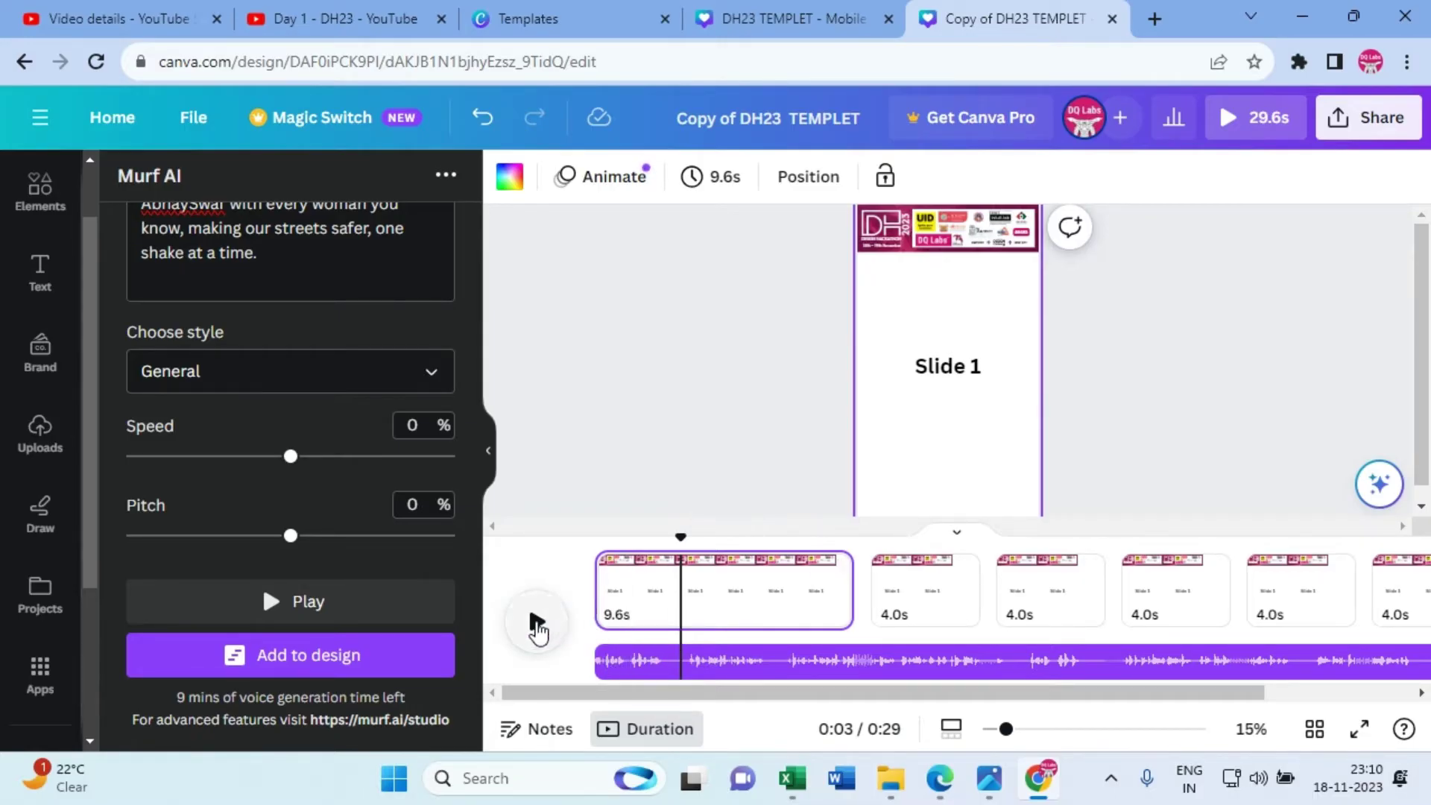
{"action": "left_click", "coordinate": [537, 625]}
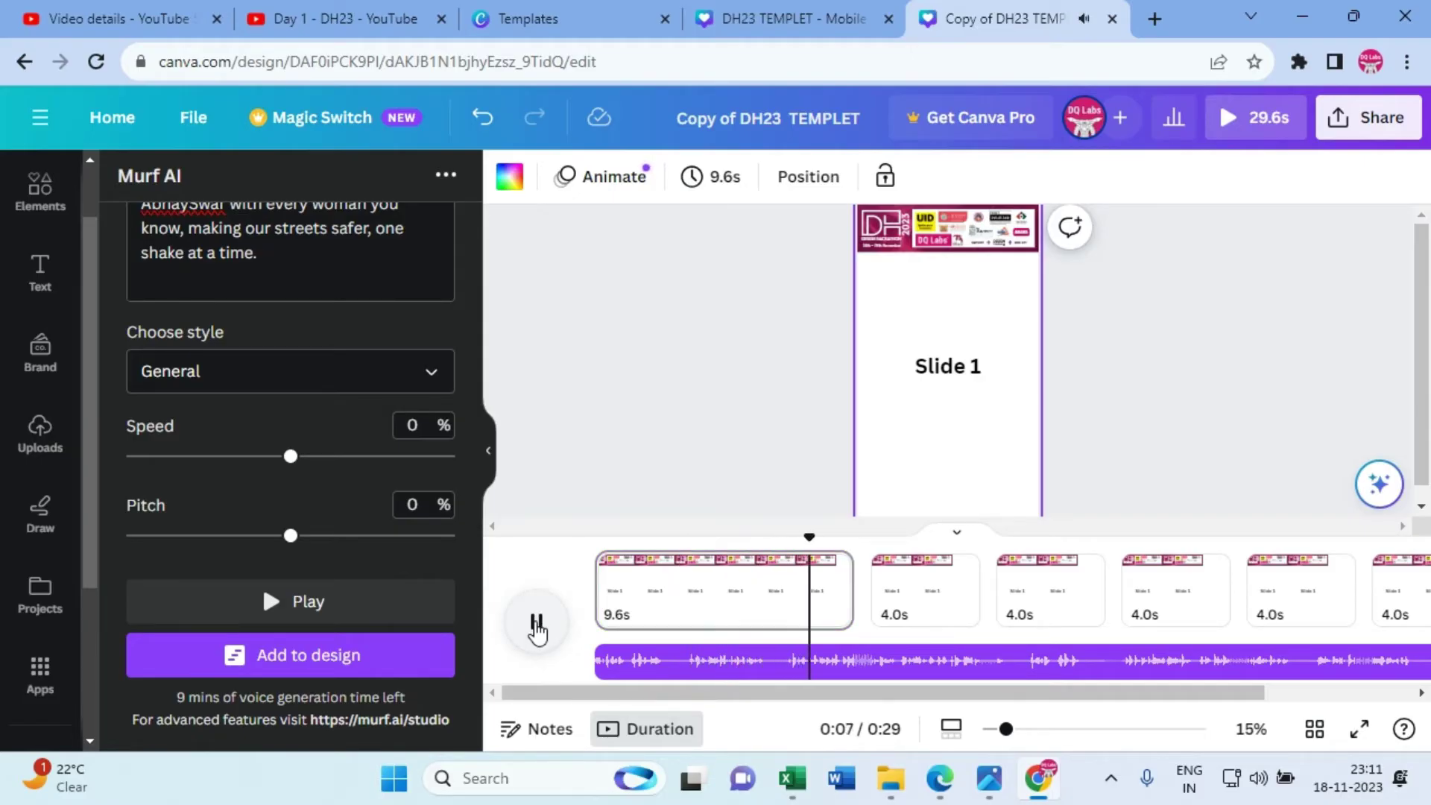
{"action": "left_click", "coordinate": [537, 626]}
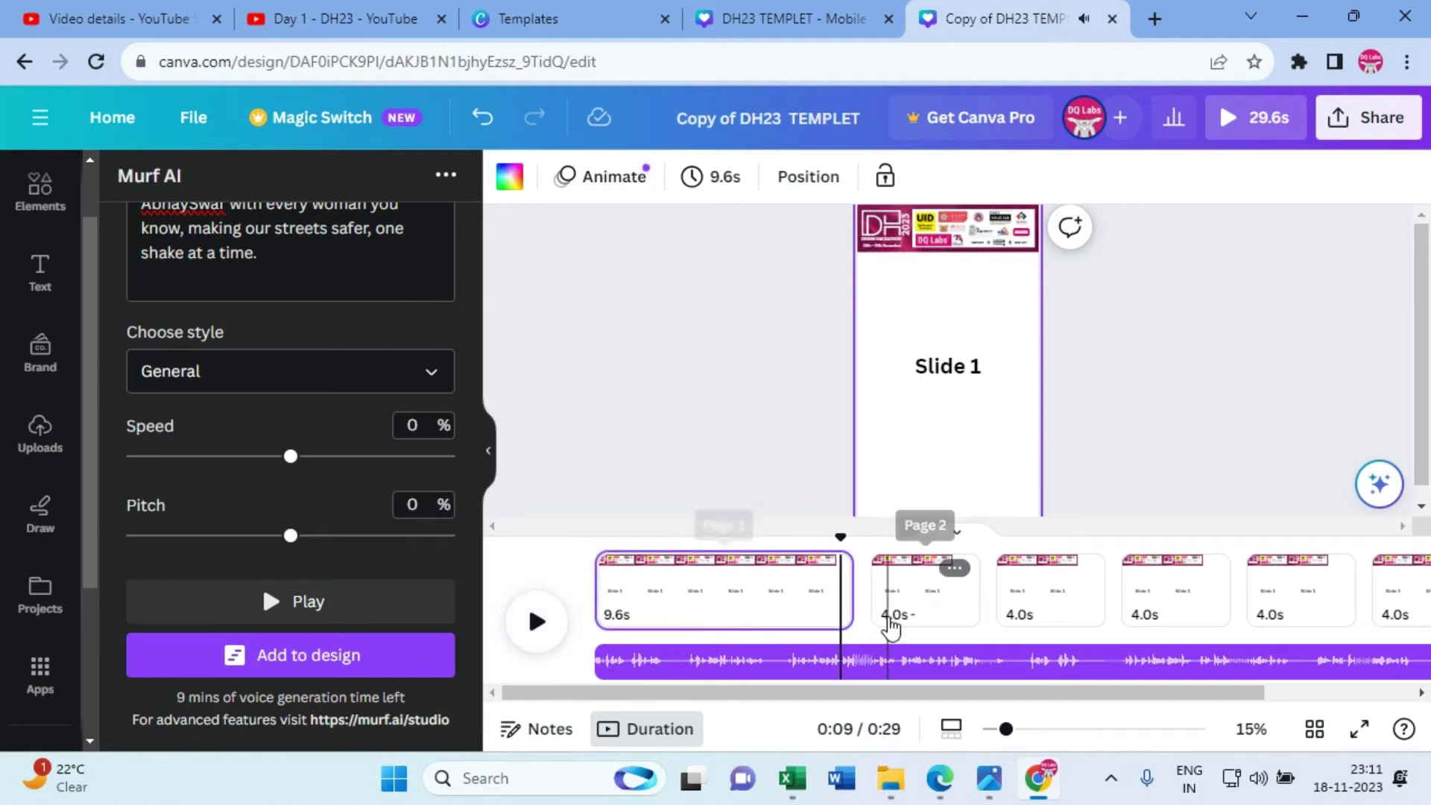
{"action": "left_click_drag", "start_coordinate": [848, 595], "coordinate": [786, 601]}
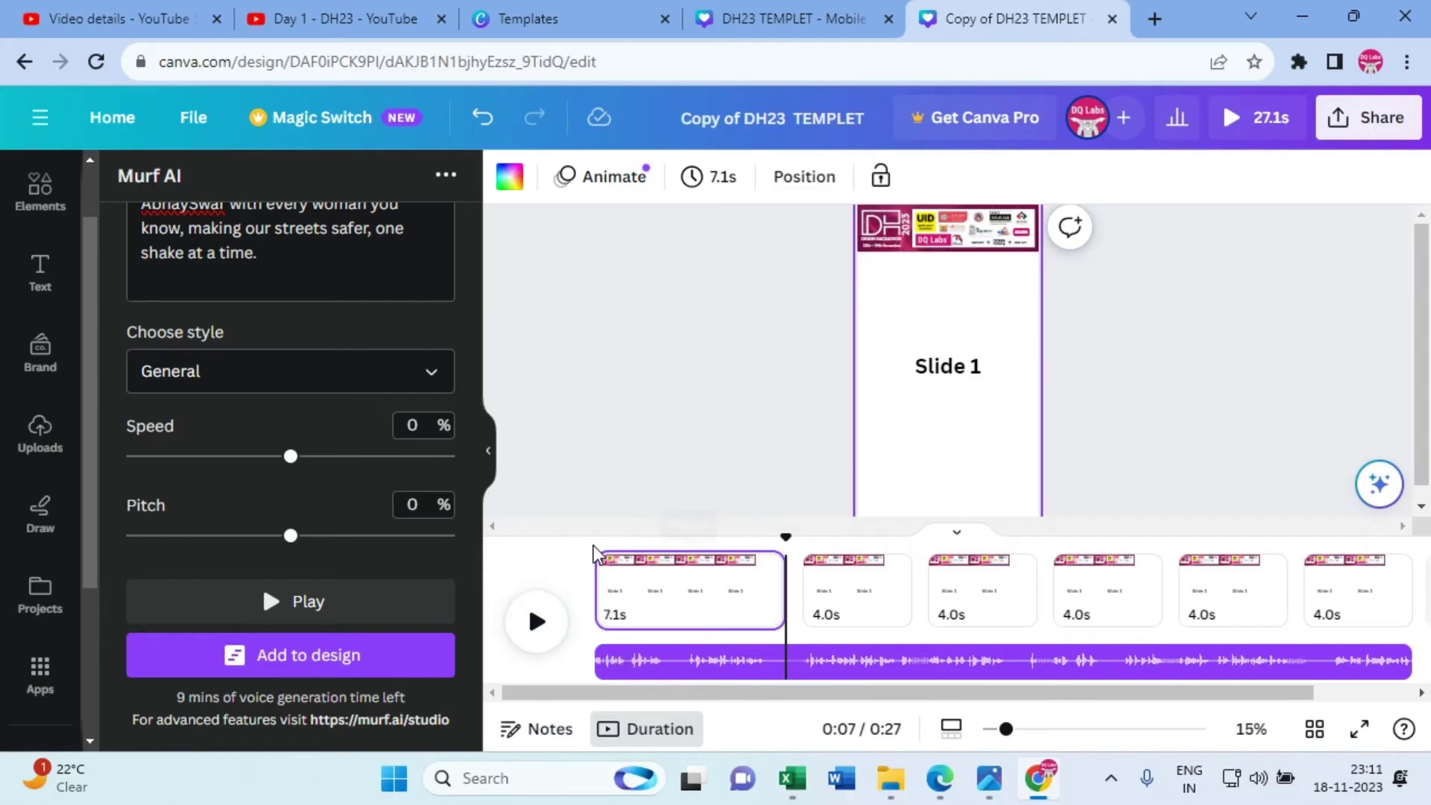
{"action": "left_click", "coordinate": [538, 623]}
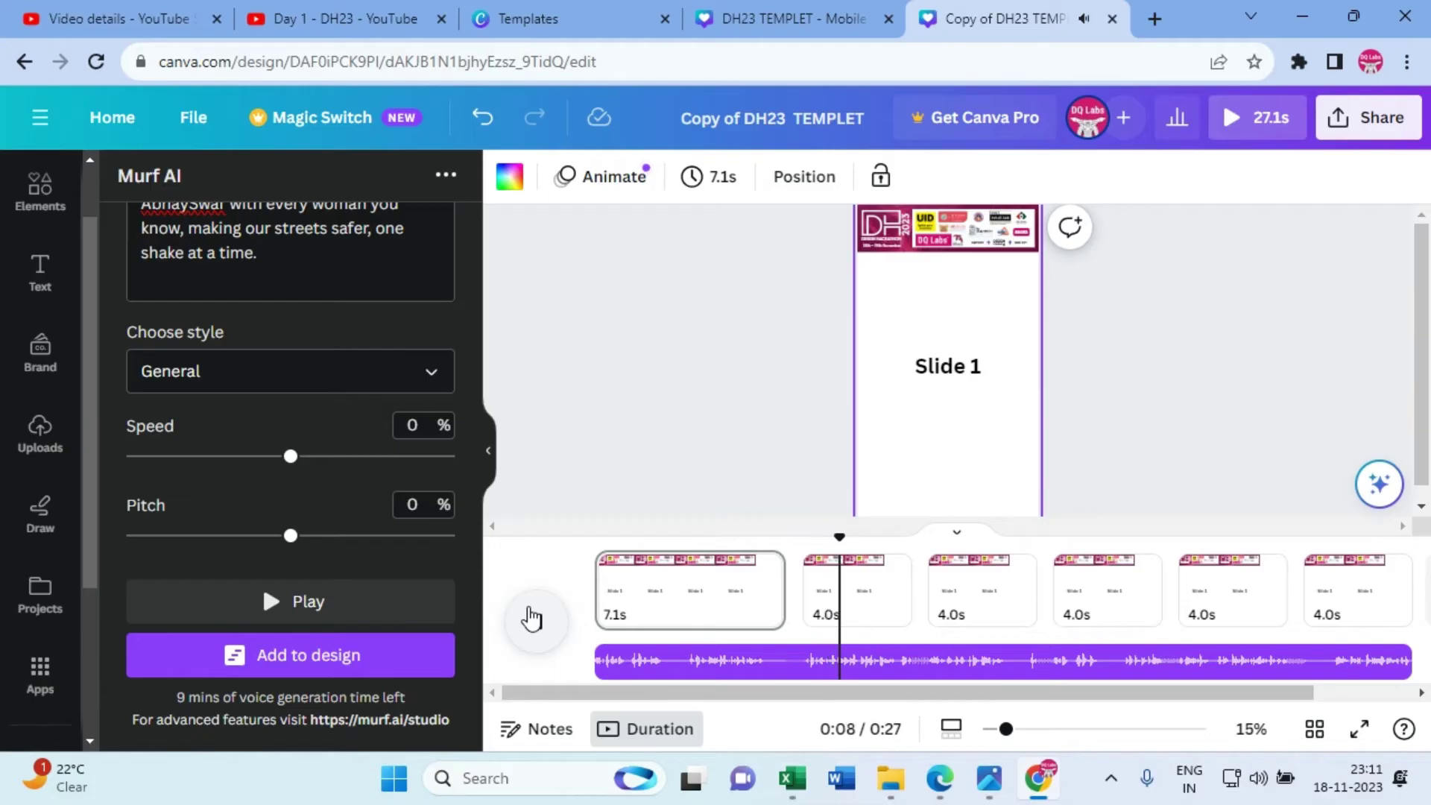
Step: Play through the second slide and drag Page 2 out to 8.0 seconds
{"action": "left_click", "coordinate": [531, 618]}
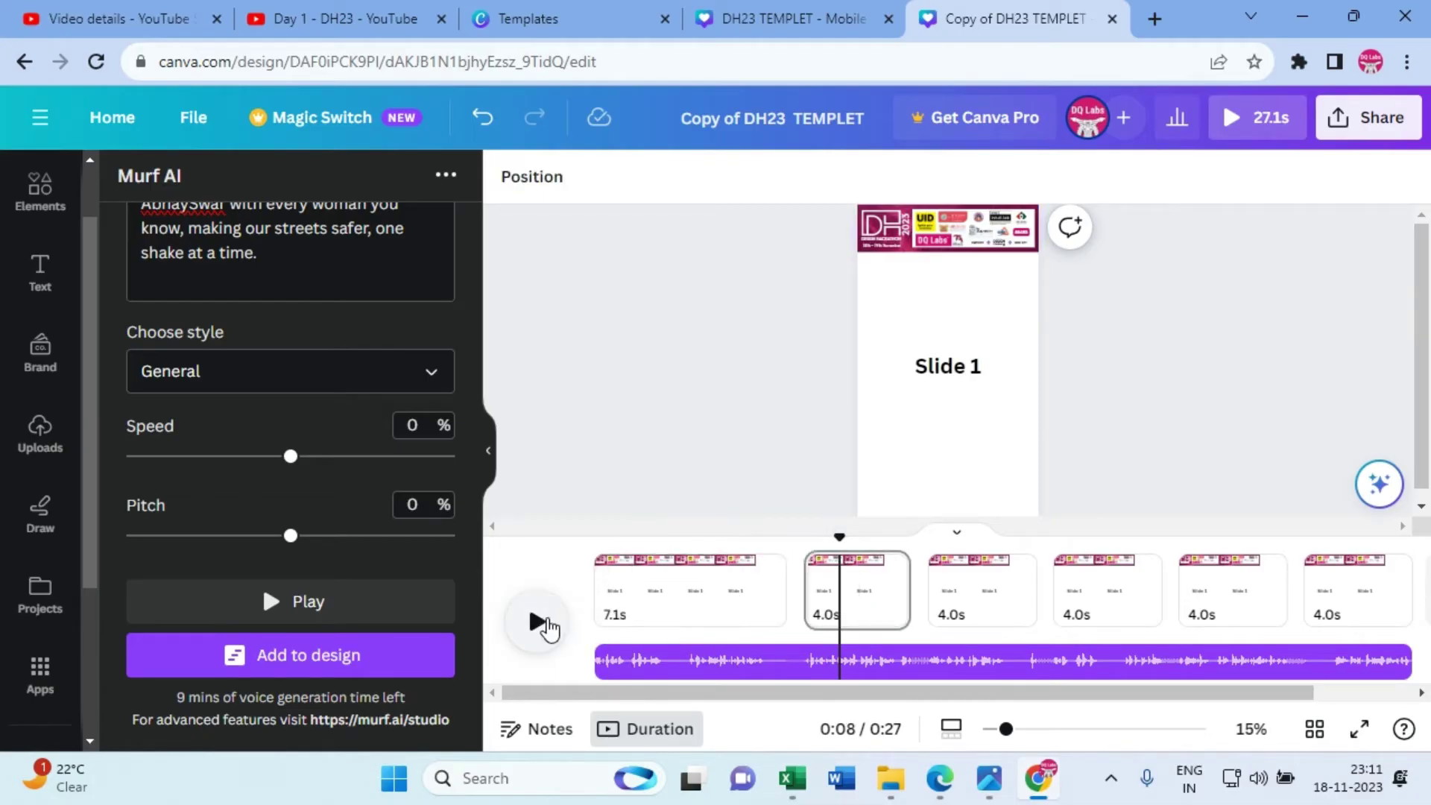
{"action": "left_click", "coordinate": [544, 623]}
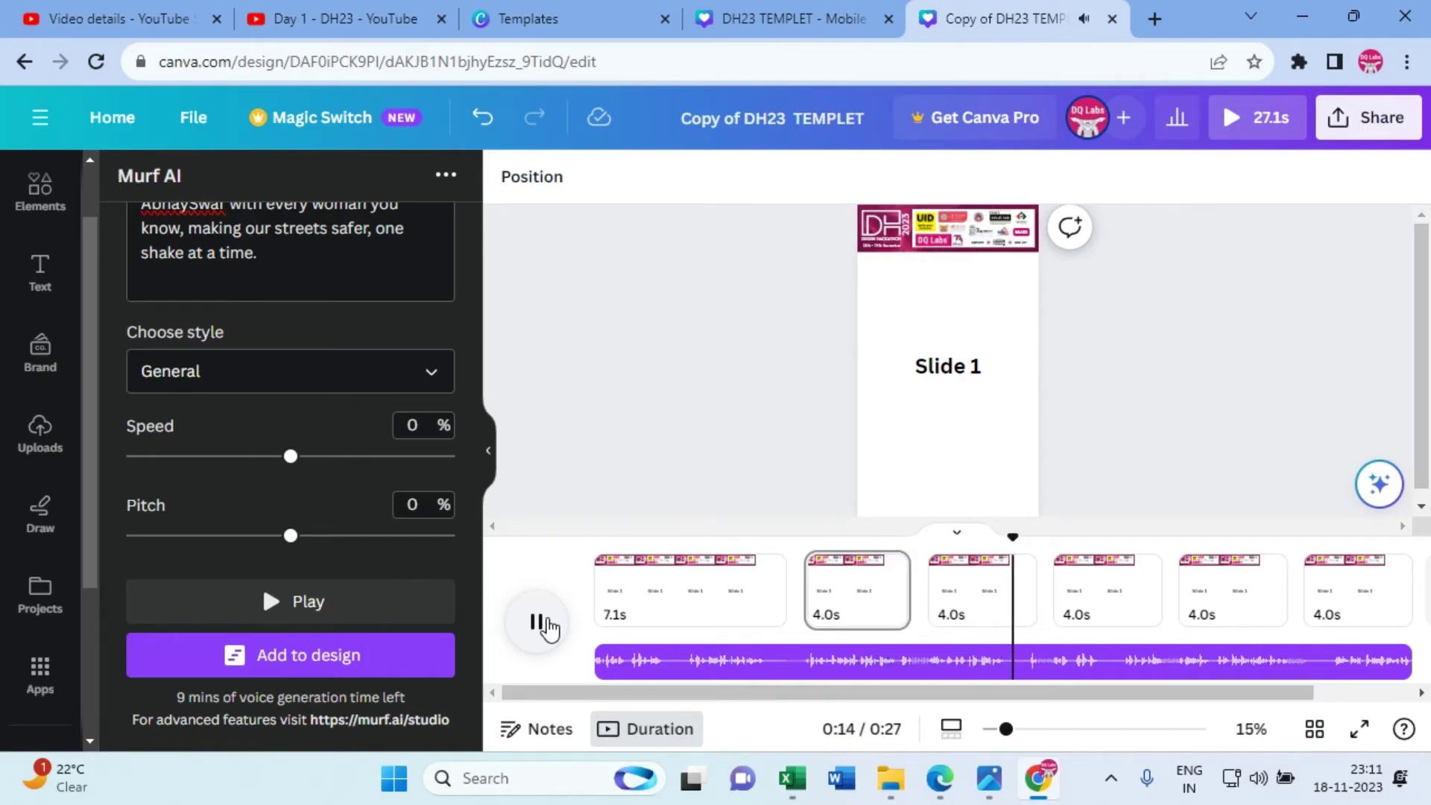
{"action": "left_click", "coordinate": [548, 628]}
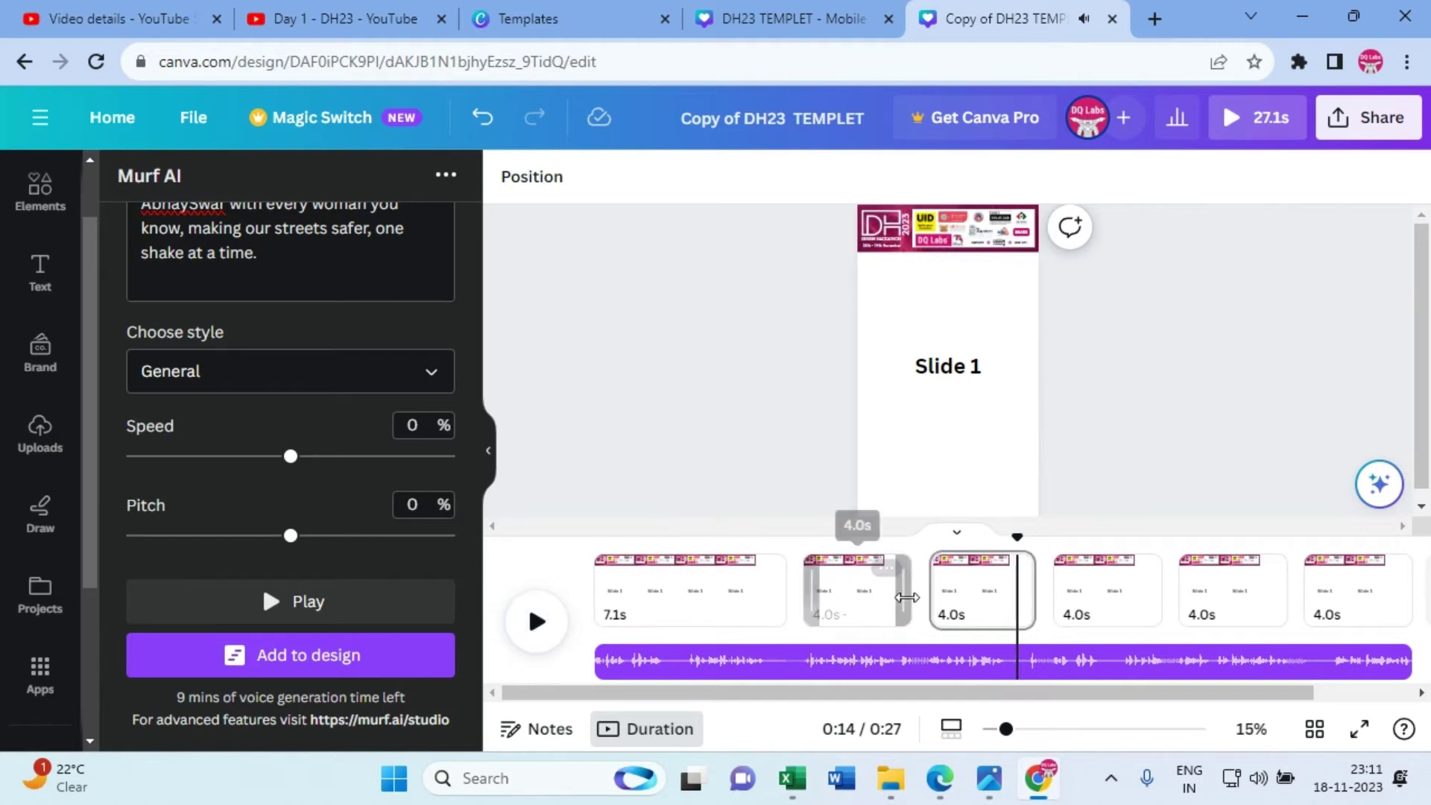
{"action": "left_click_drag", "start_coordinate": [914, 593], "coordinate": [1010, 599]}
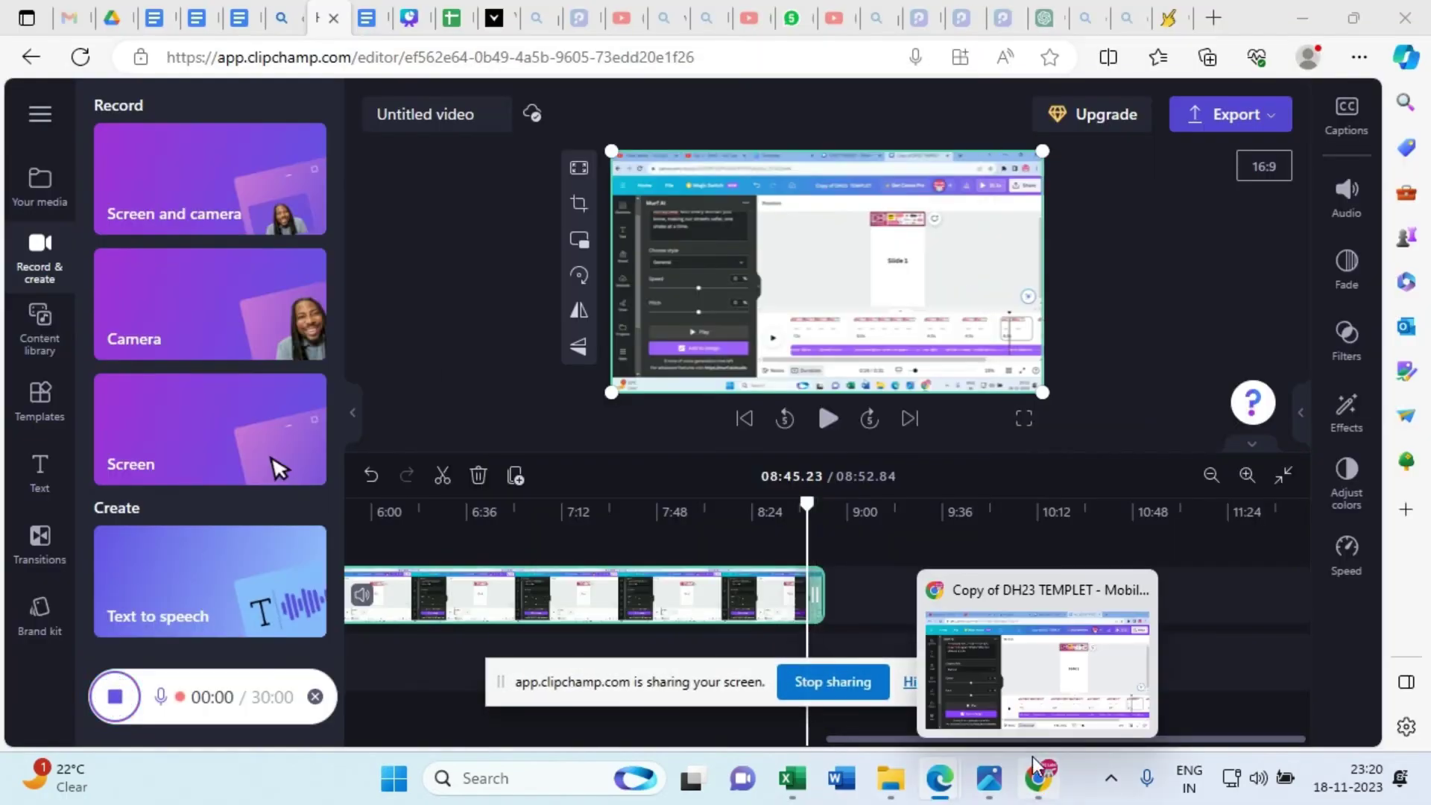
{"action": "left_click", "coordinate": [1038, 779]}
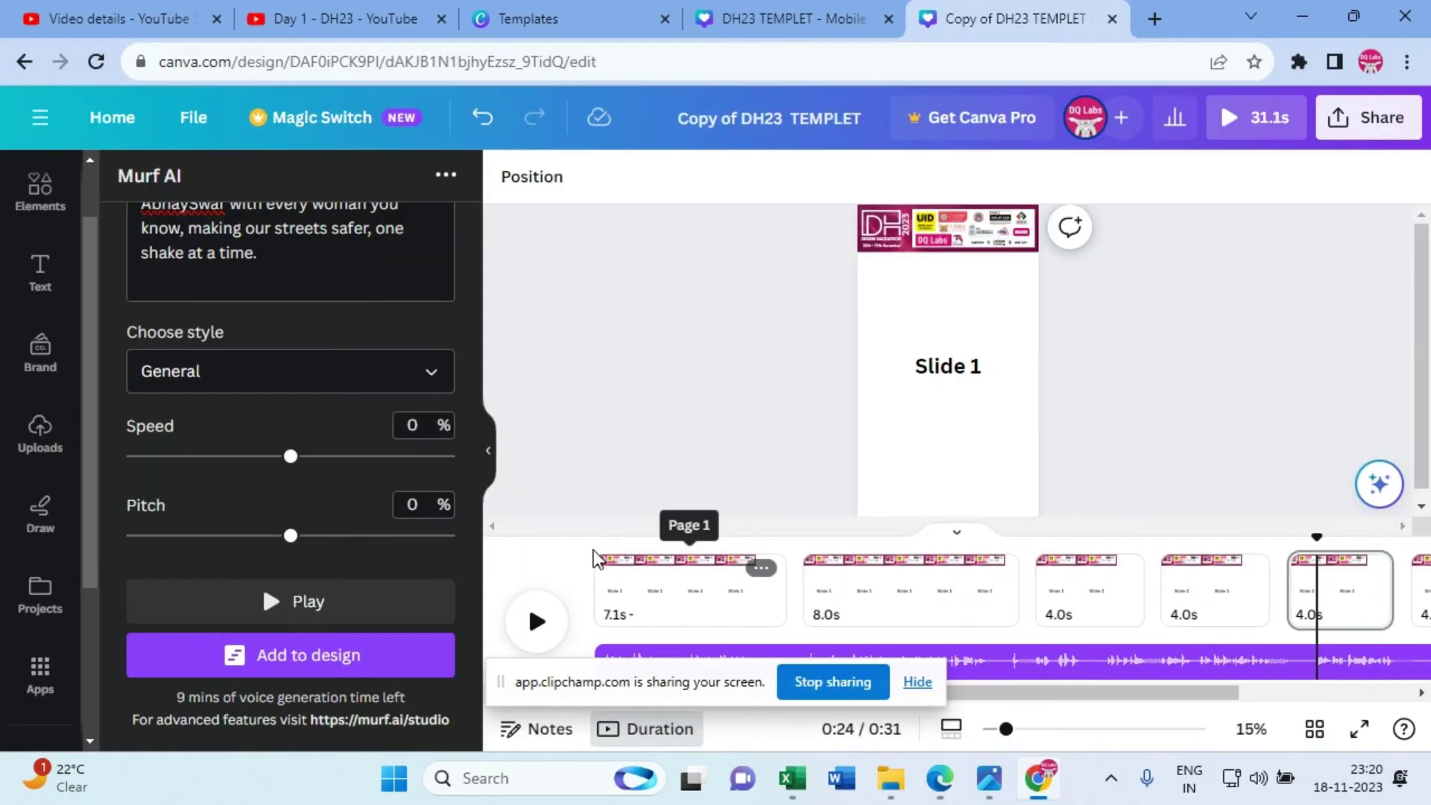
Step: Replay the video from the start to review the first two slides' timing
{"action": "left_click", "coordinate": [594, 551]}
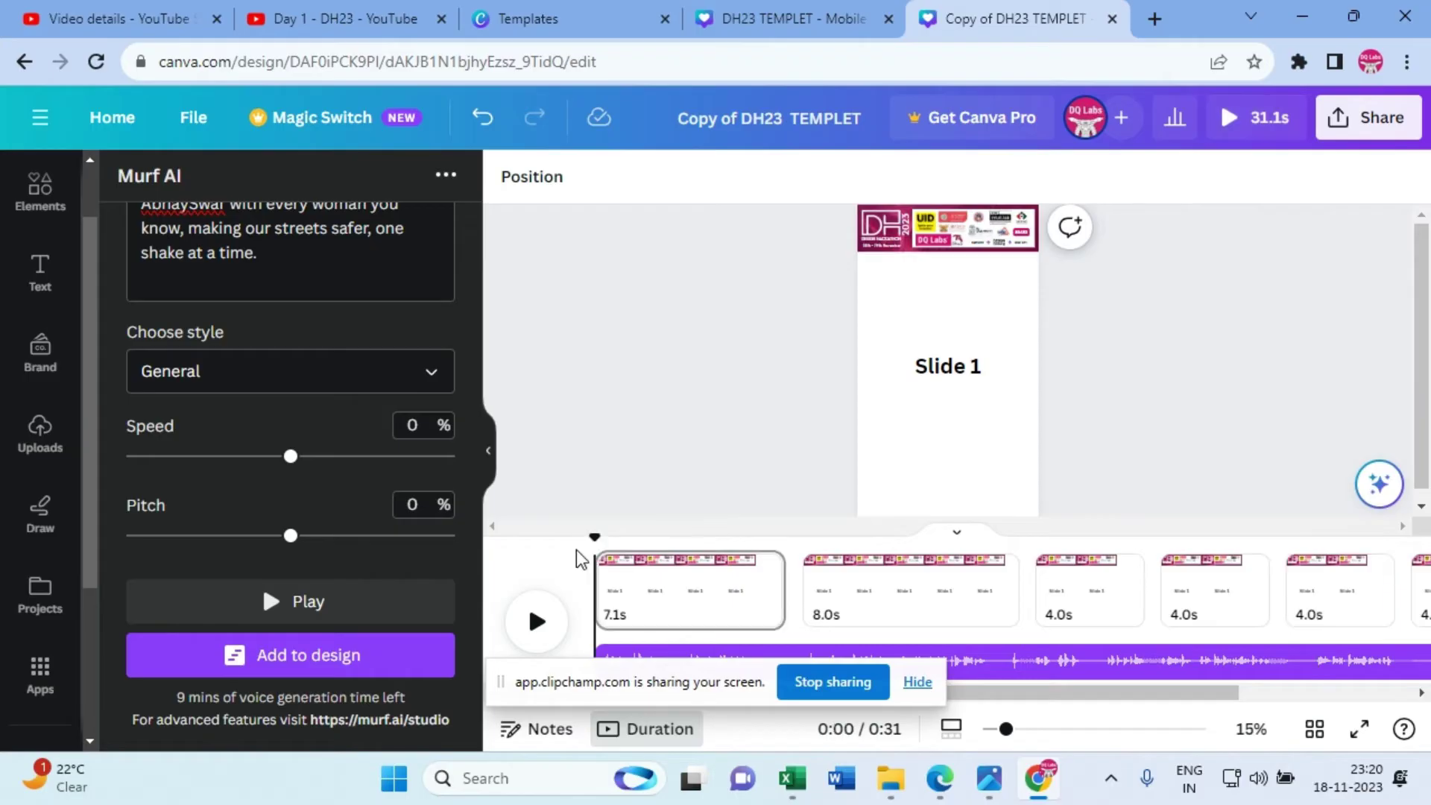
{"action": "left_click", "coordinate": [533, 625]}
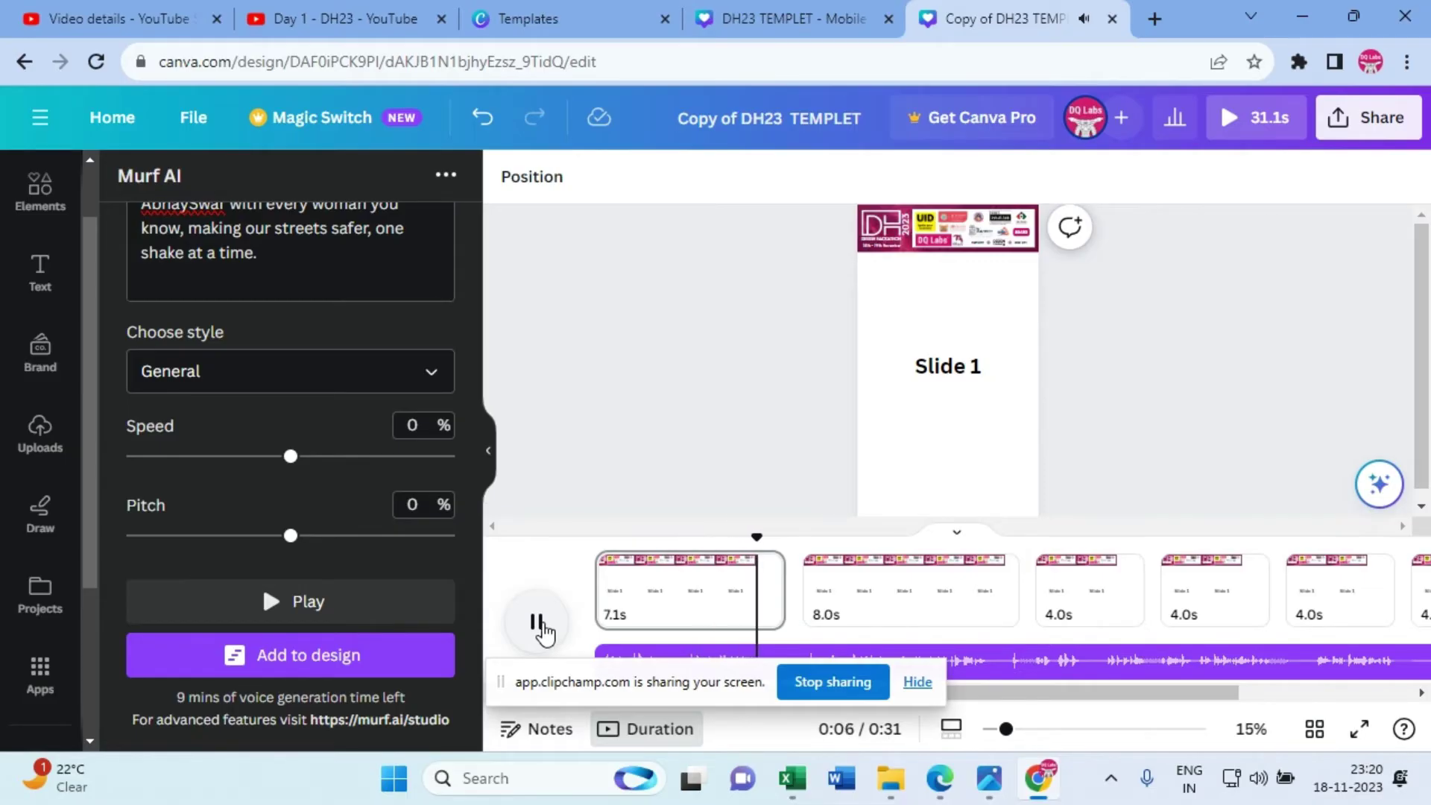
{"action": "left_click", "coordinate": [538, 622]}
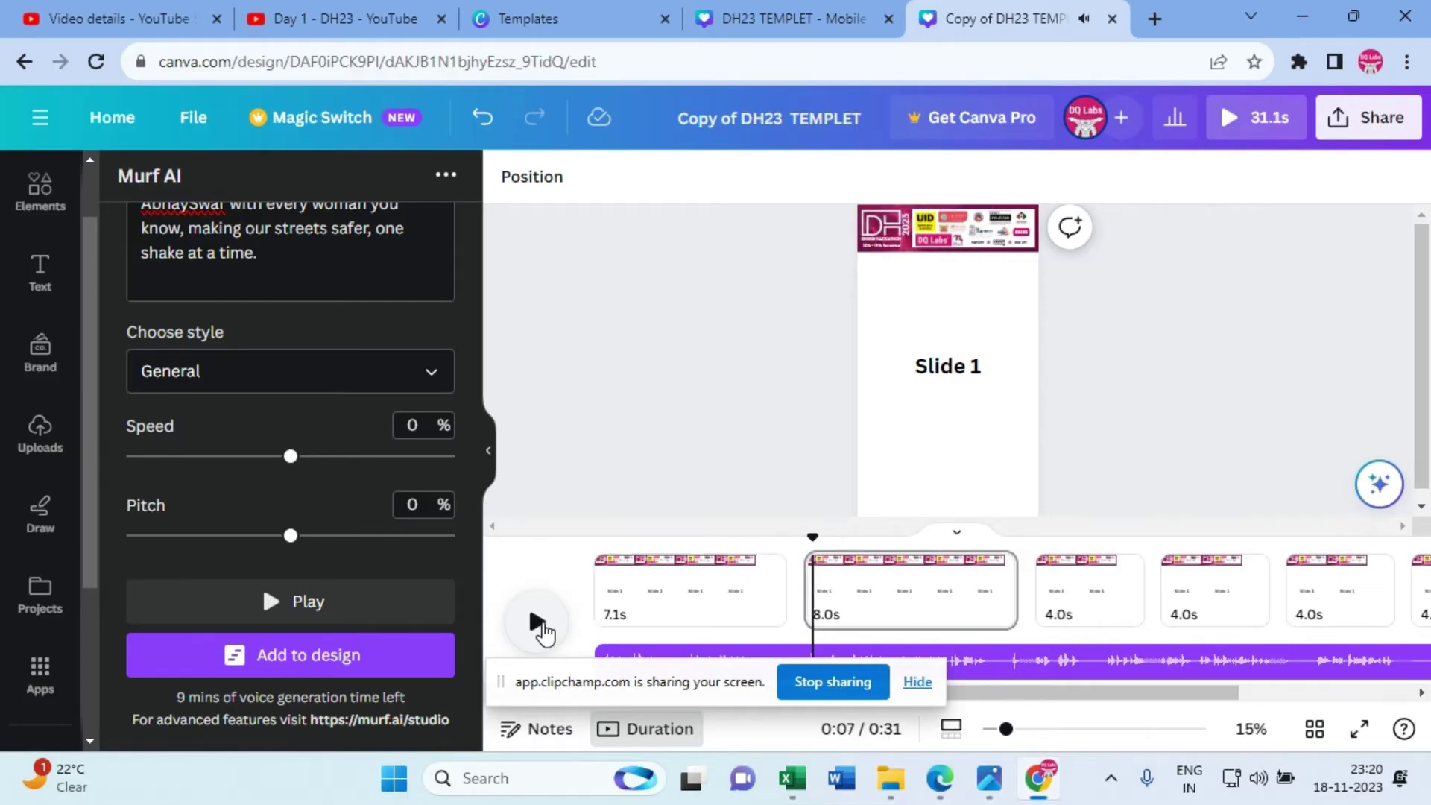
Step: Replace the first page's 'Slide 1' heading text with 'Intro'
{"action": "left_click", "coordinate": [667, 603]}
{"action": "left_click", "coordinate": [667, 602]}
{"action": "left_click", "coordinate": [924, 369]}
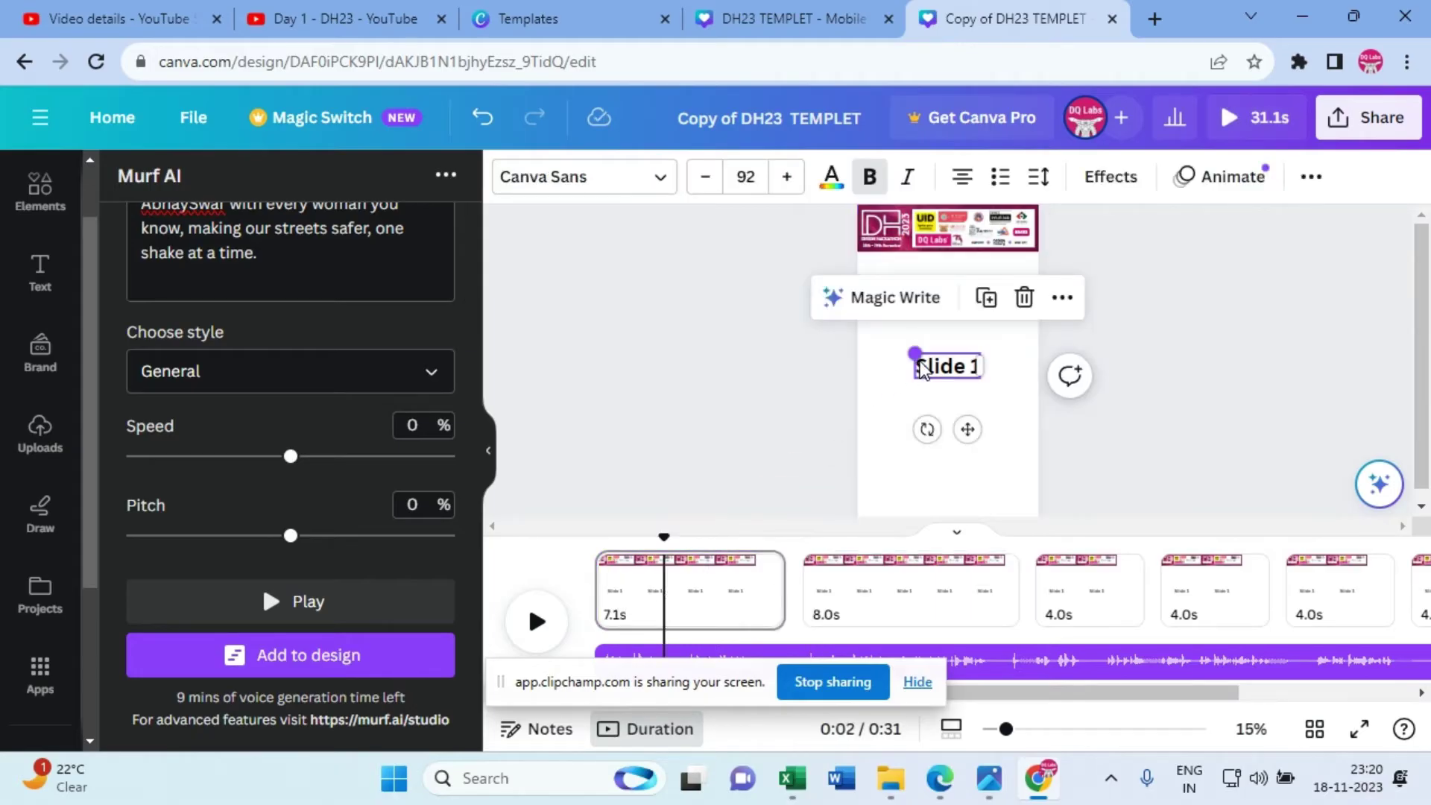
{"action": "double_click", "coordinate": [924, 368]}
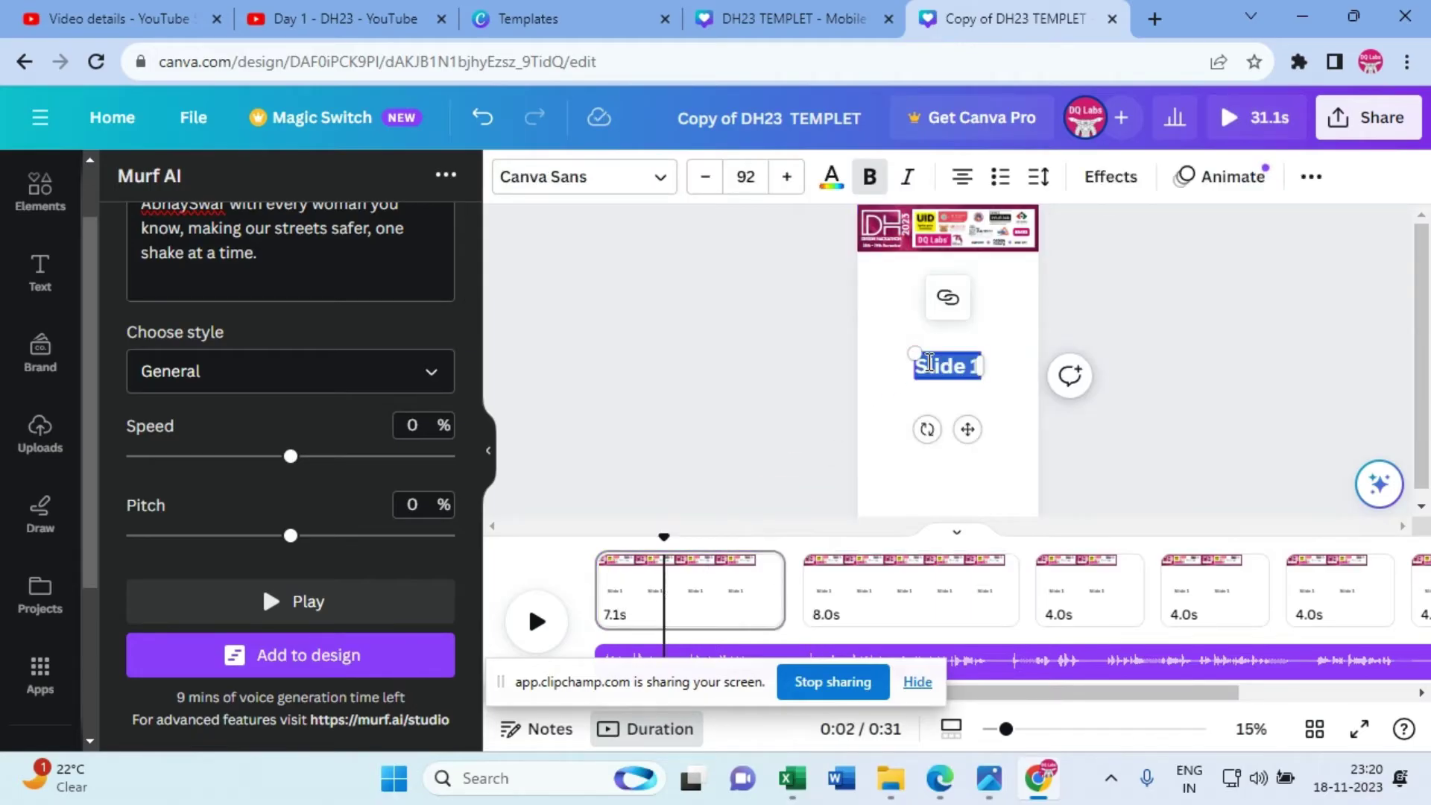
{"action": "type", "text": "Intro"}
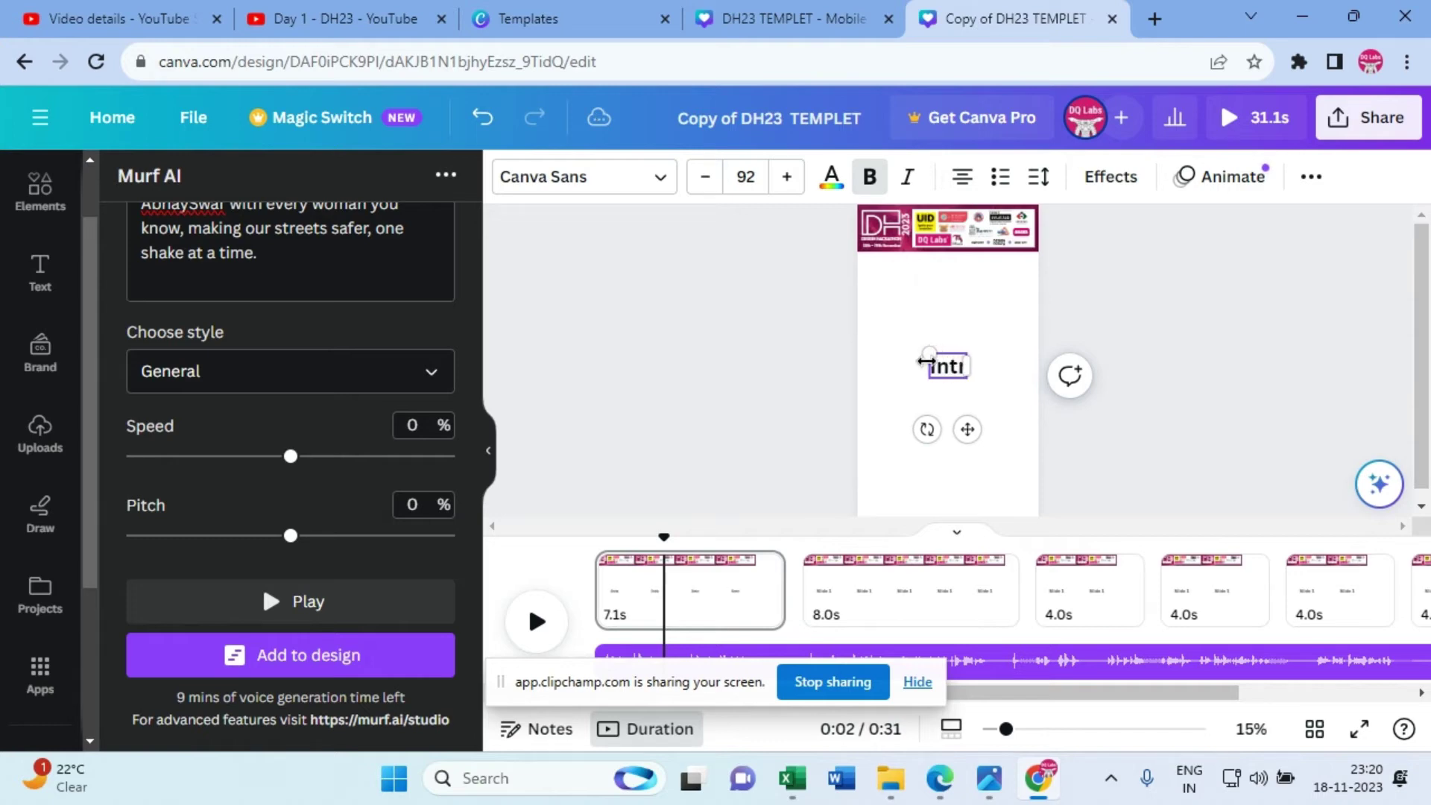
{"action": "left_click", "coordinate": [835, 422]}
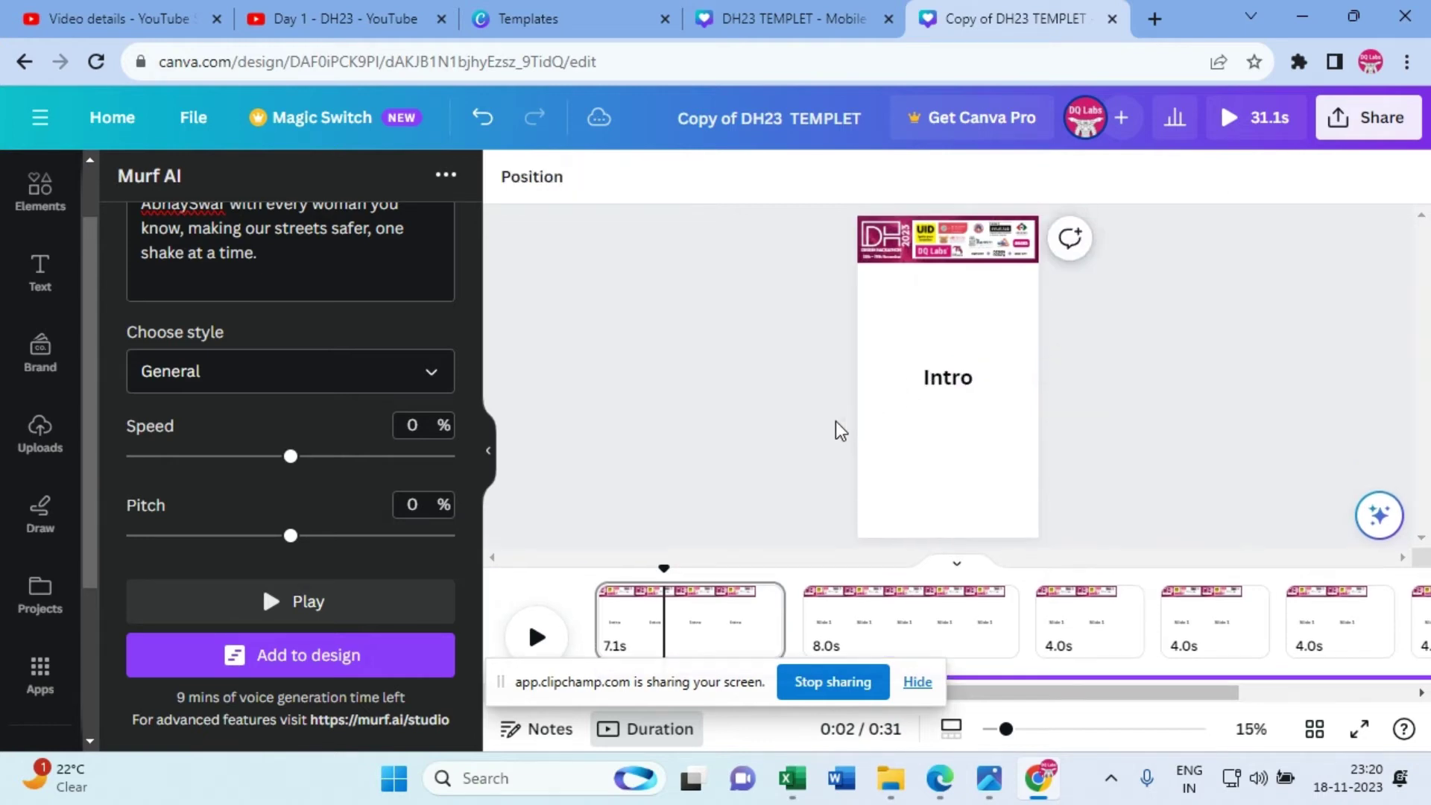
Step: Preview the video playing from the start of the second page
{"action": "left_click", "coordinate": [846, 634]}
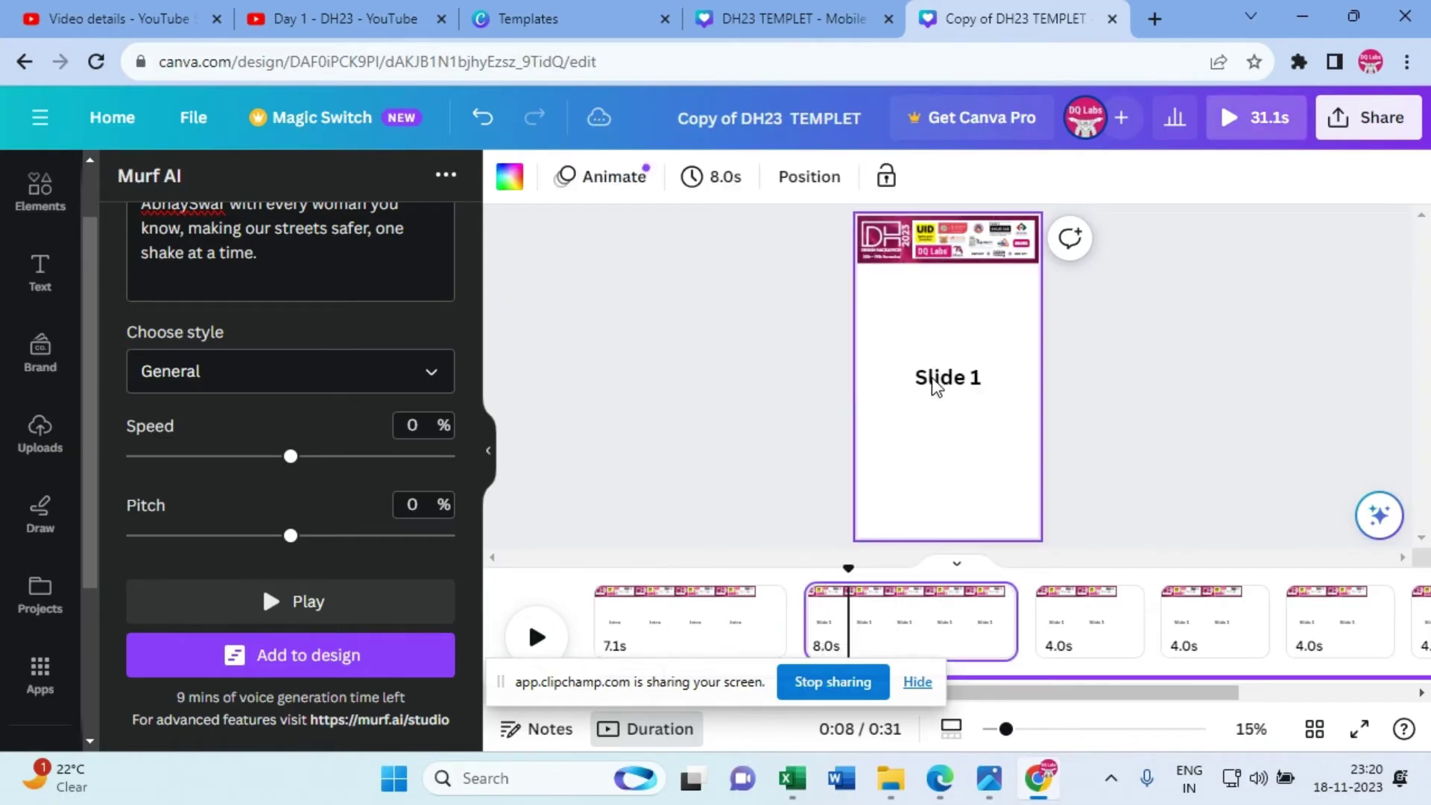
{"action": "left_click", "coordinate": [932, 377]}
{"action": "left_click", "coordinate": [791, 416]}
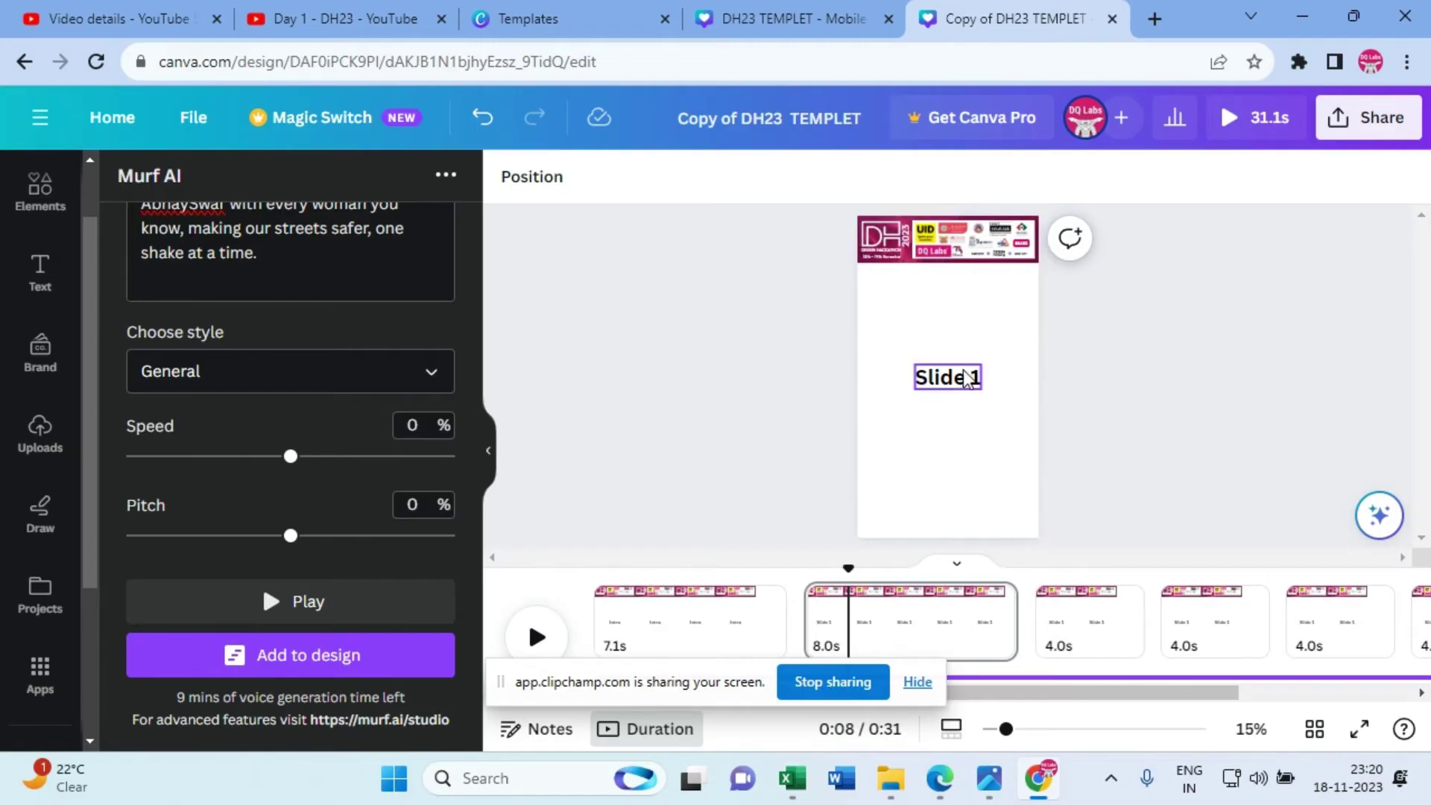
{"action": "left_click", "coordinate": [802, 574]}
{"action": "key", "text": "space"}
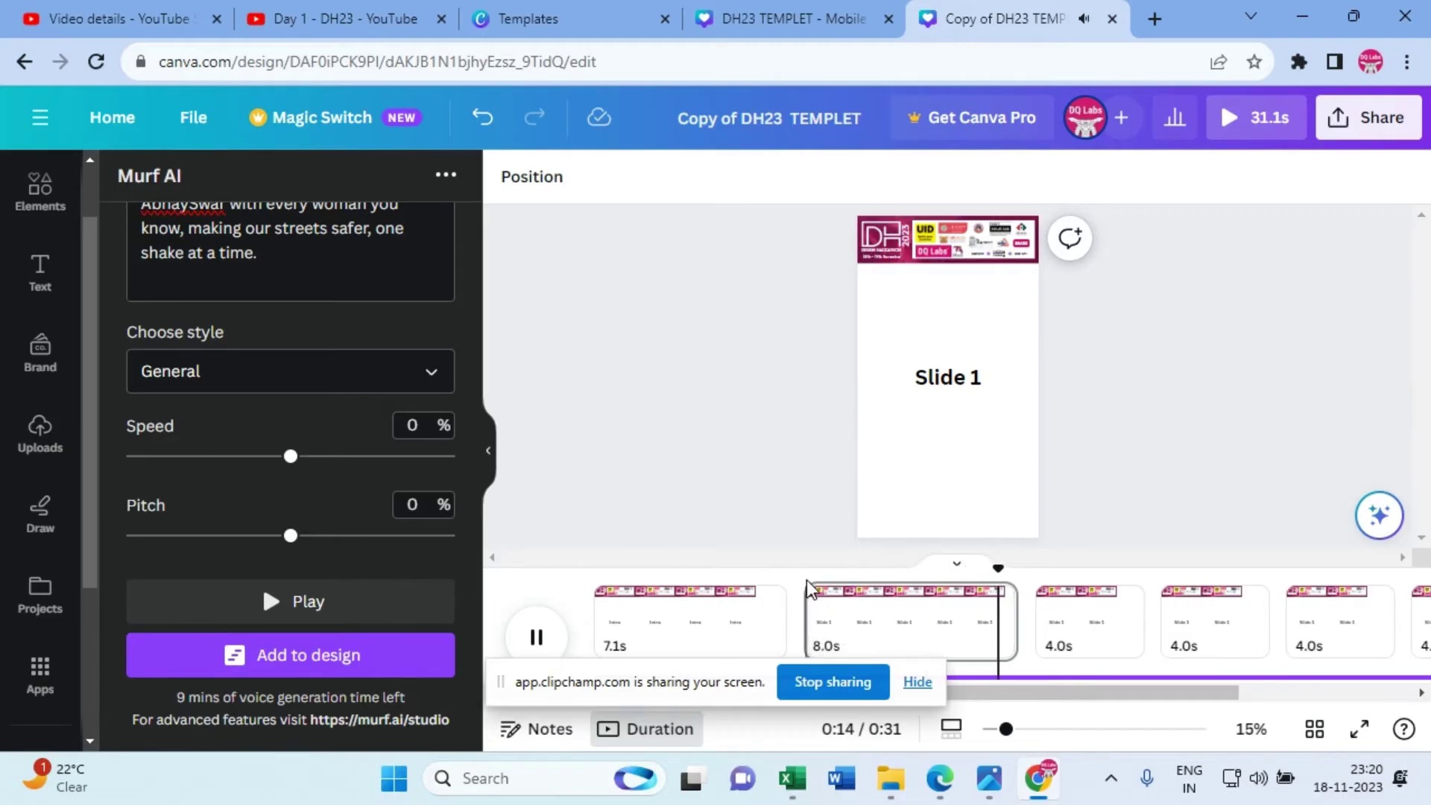
{"action": "key", "text": "space"}
Step: Trim the second page from 8.0 to 3.5 seconds and the third page to 3.3 seconds
{"action": "left_click", "coordinate": [928, 635]}
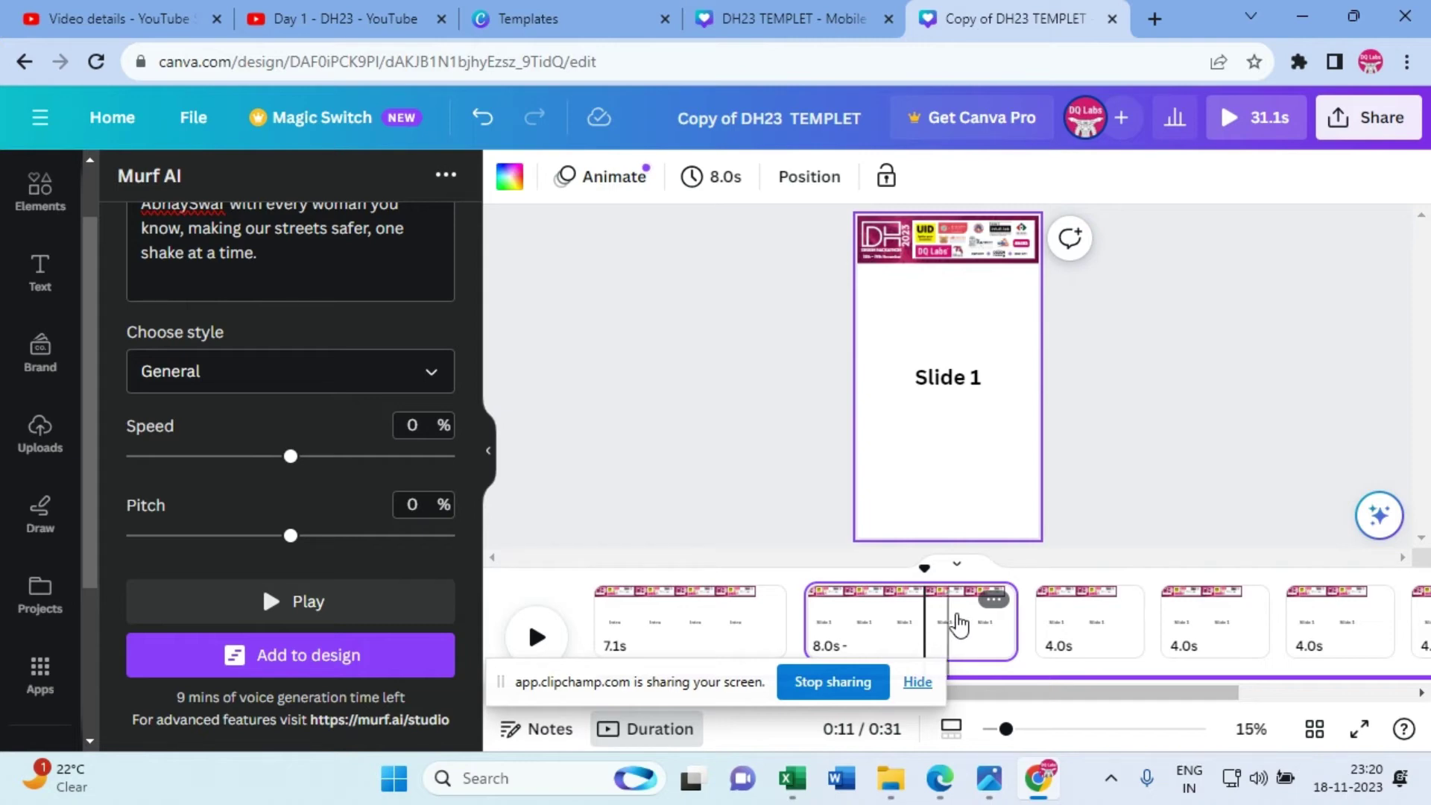
{"action": "left_click_drag", "start_coordinate": [1011, 619], "coordinate": [890, 619]}
{"action": "left_click_drag", "start_coordinate": [1010, 615], "coordinate": [997, 619]}
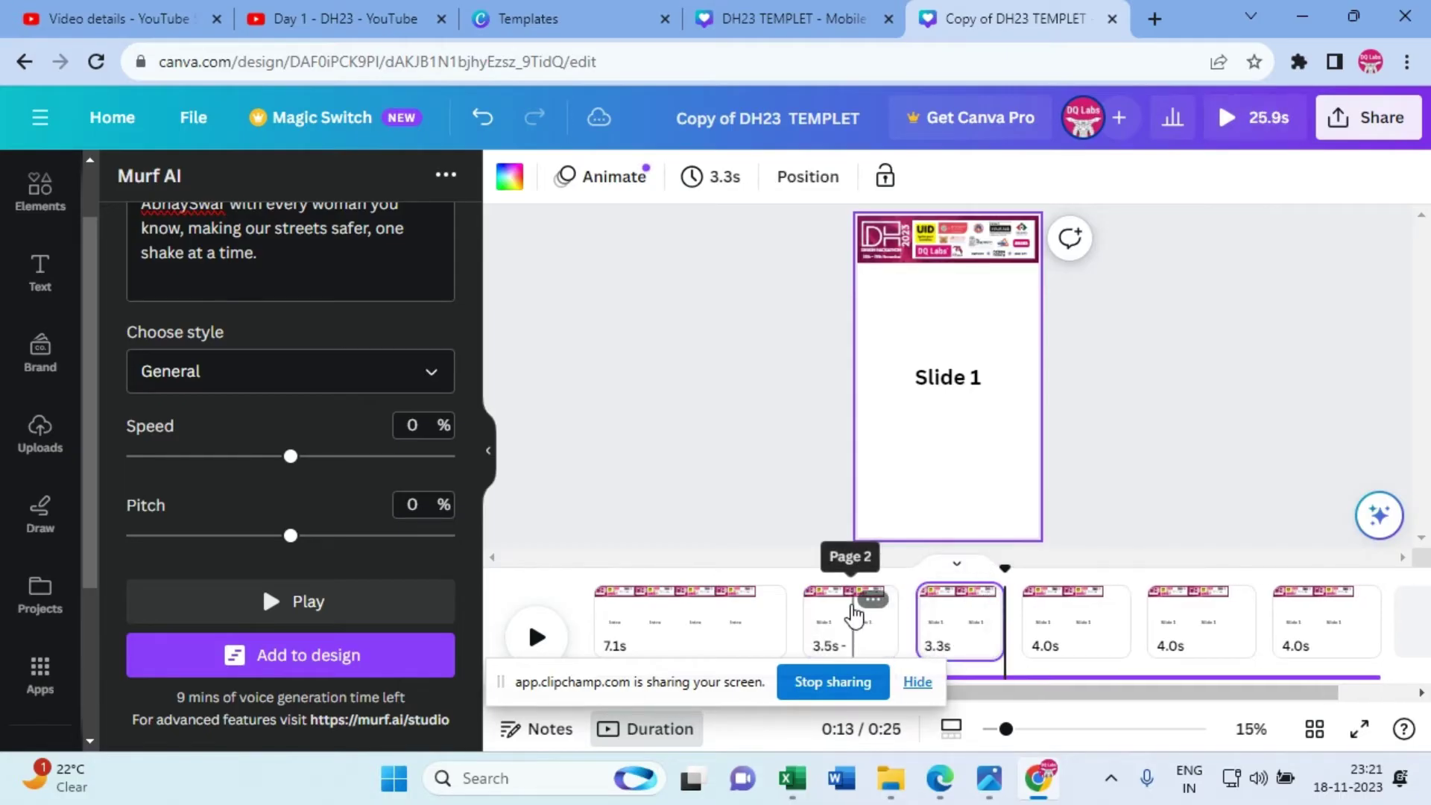
{"action": "left_click", "coordinate": [806, 578]}
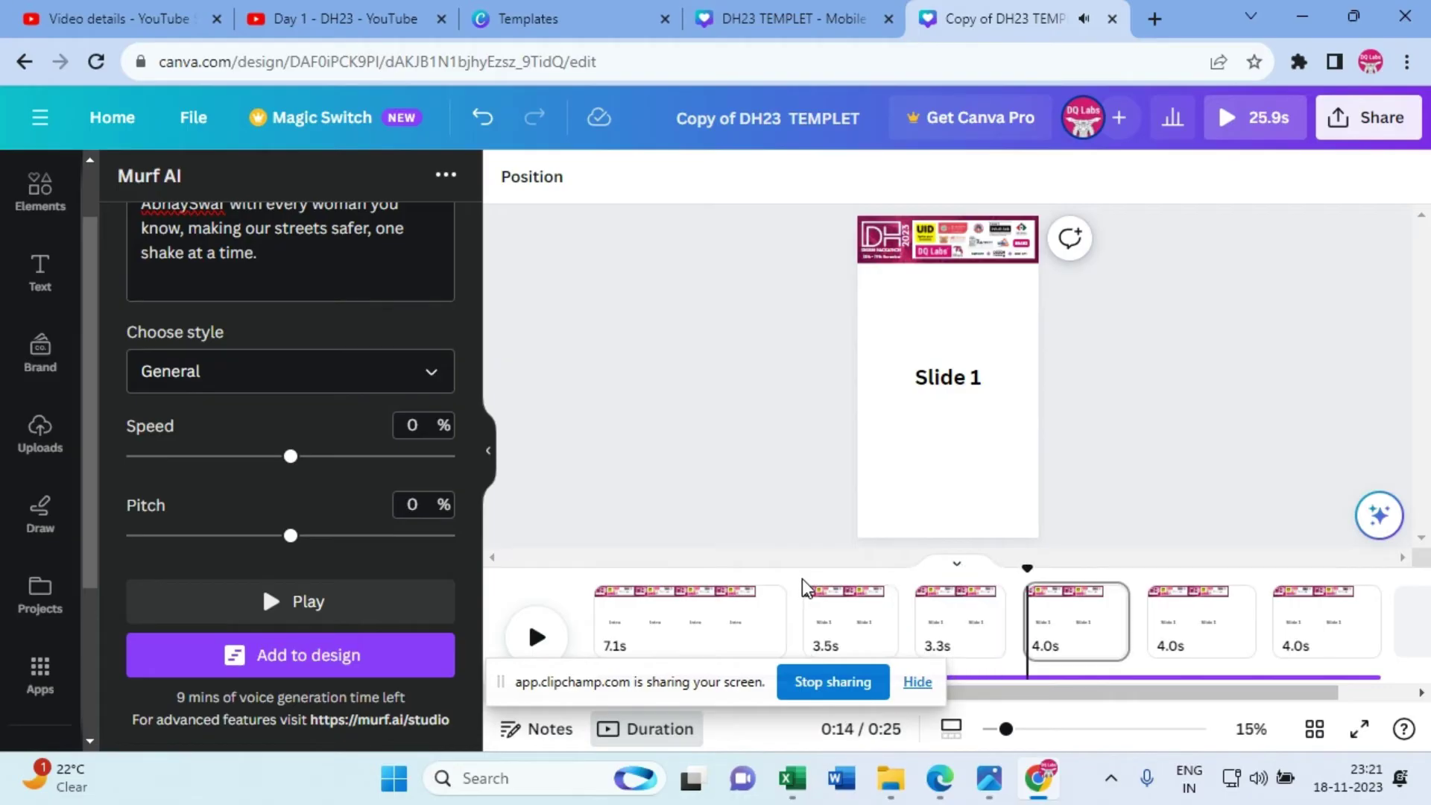
Step: Change the third page's heading to 'Slide 2' and play the video to review
{"action": "left_click", "coordinate": [853, 617]}
{"action": "left_click", "coordinate": [953, 622]}
{"action": "left_click", "coordinate": [970, 389]}
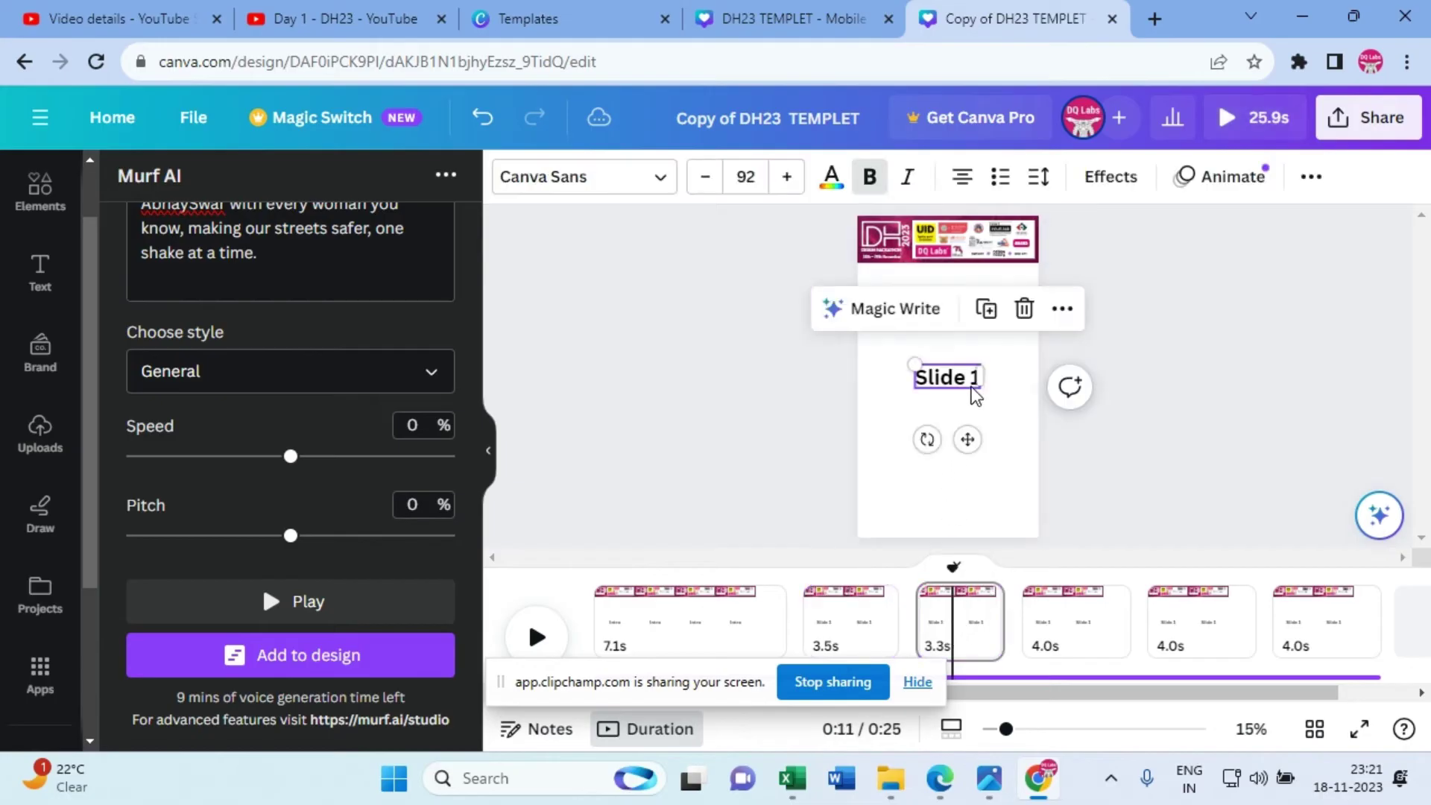
{"action": "left_click", "coordinate": [973, 387]}
{"action": "double_click", "coordinate": [977, 378]}
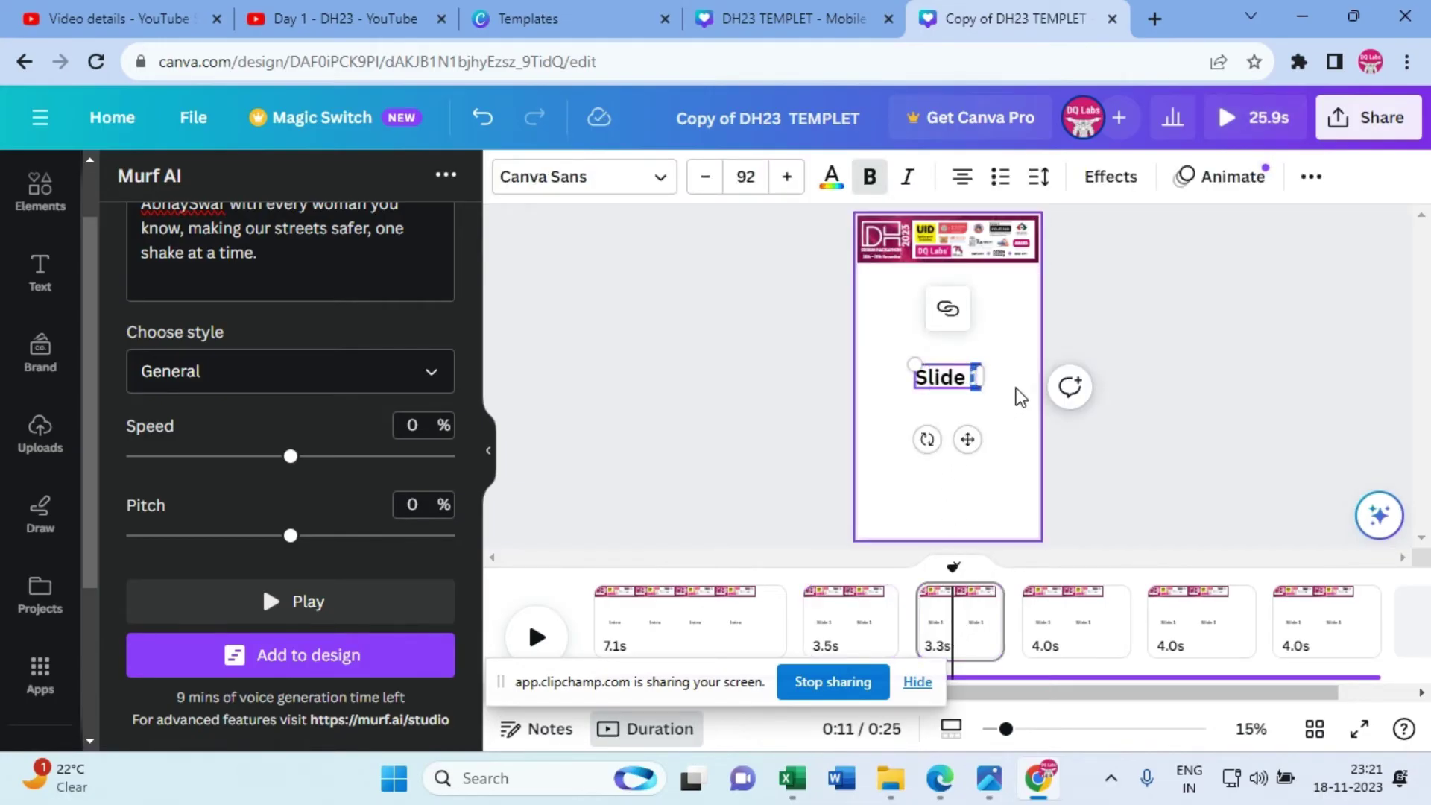
{"action": "type", "text": "2"}
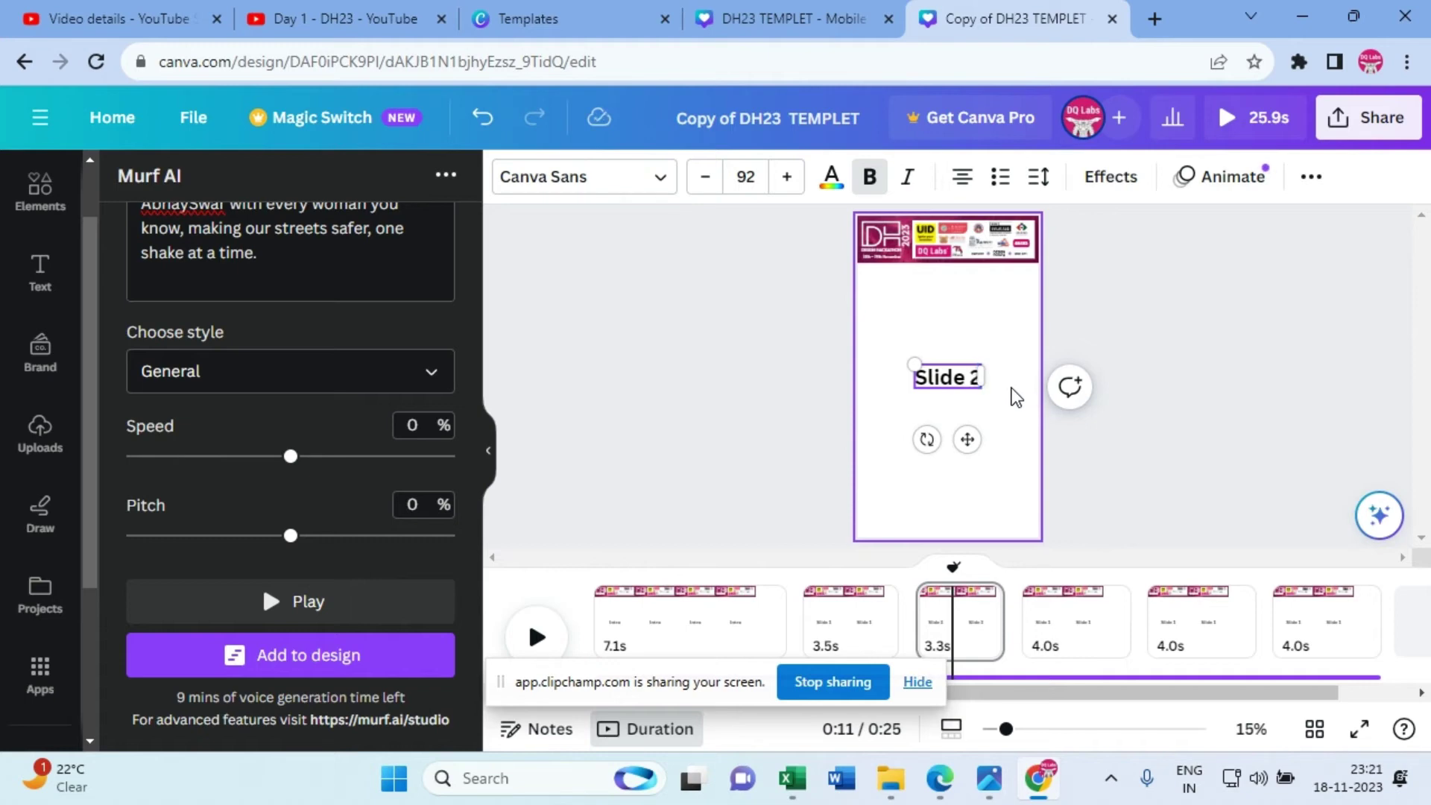
{"action": "left_click", "coordinate": [1068, 451]}
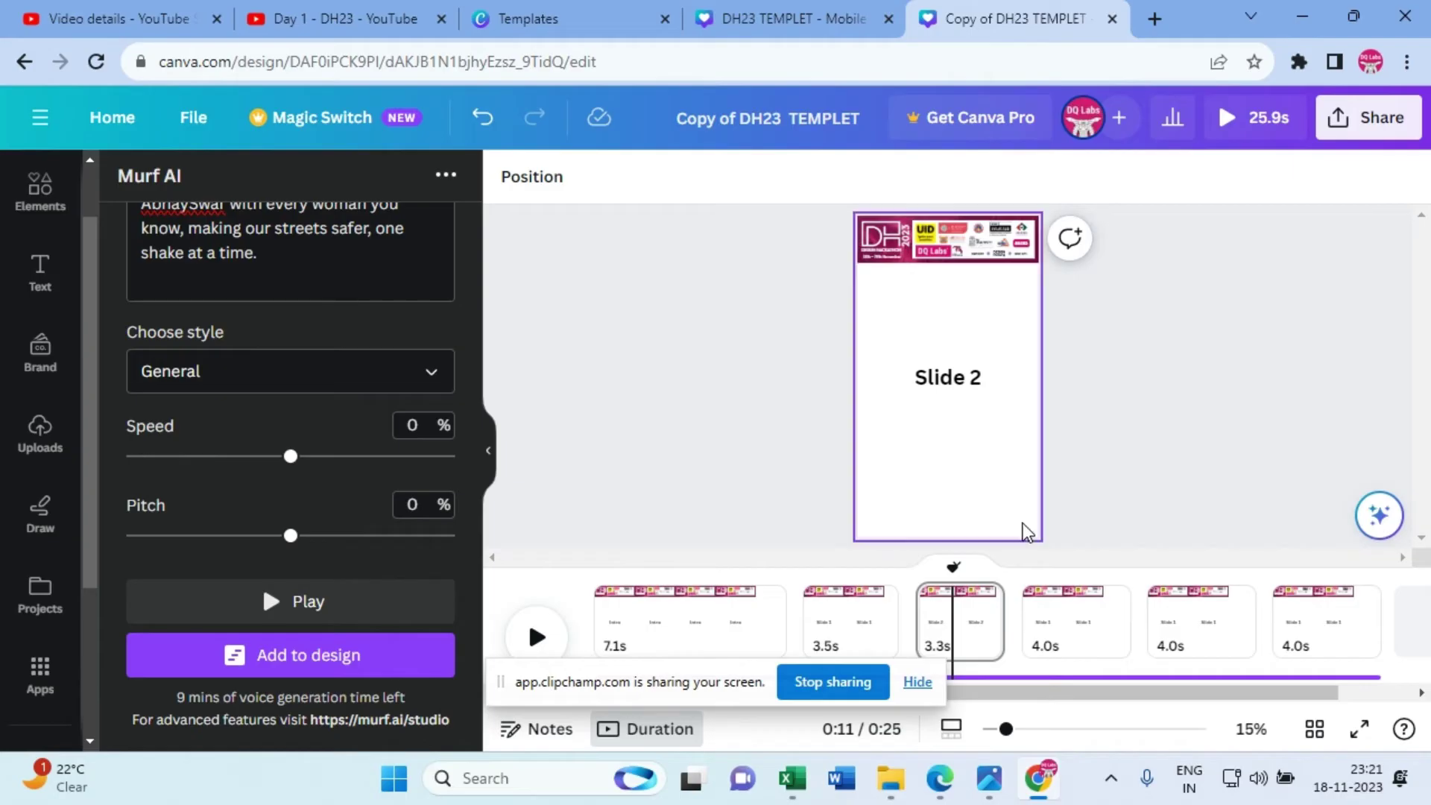
{"action": "key", "text": "space"}
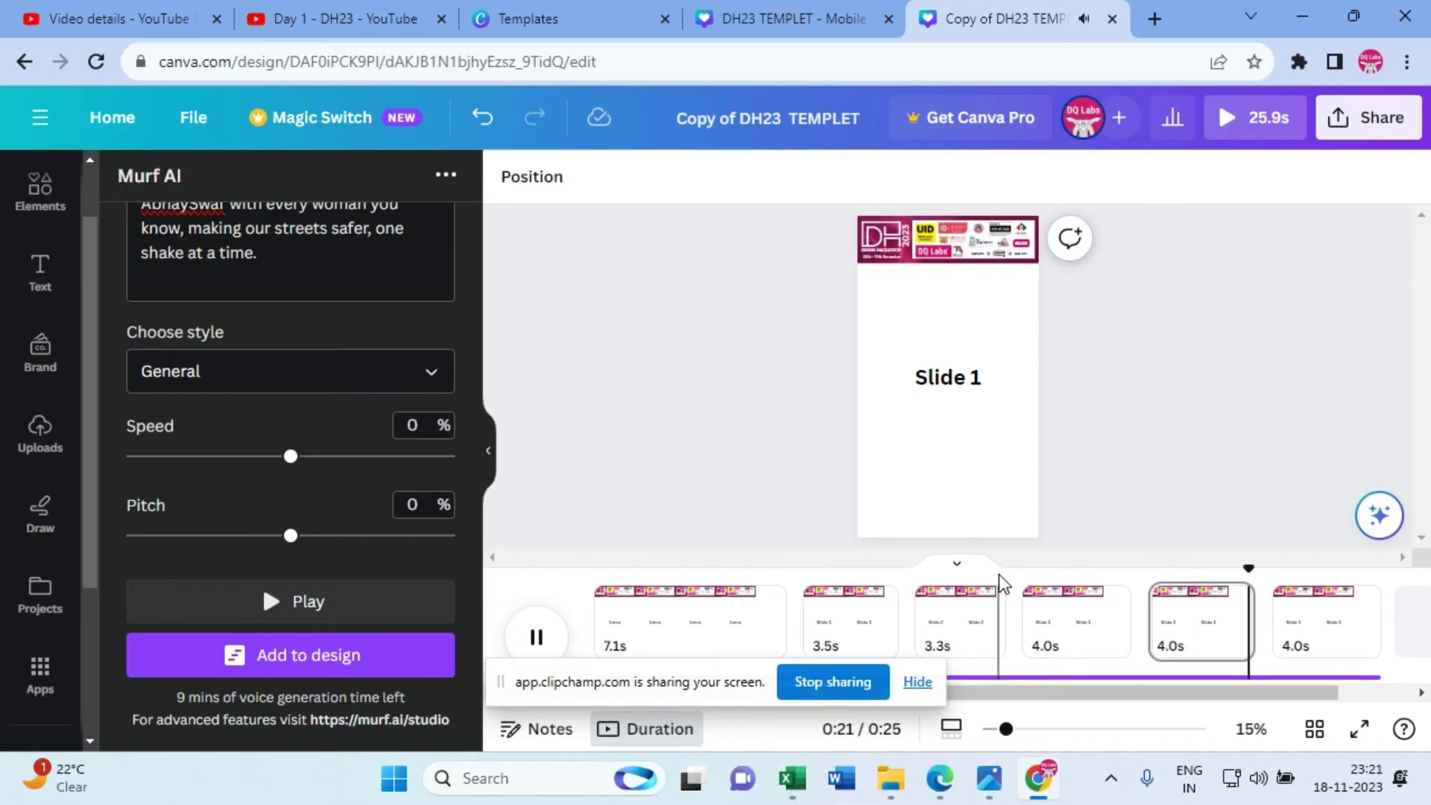
{"action": "key", "text": "space"}
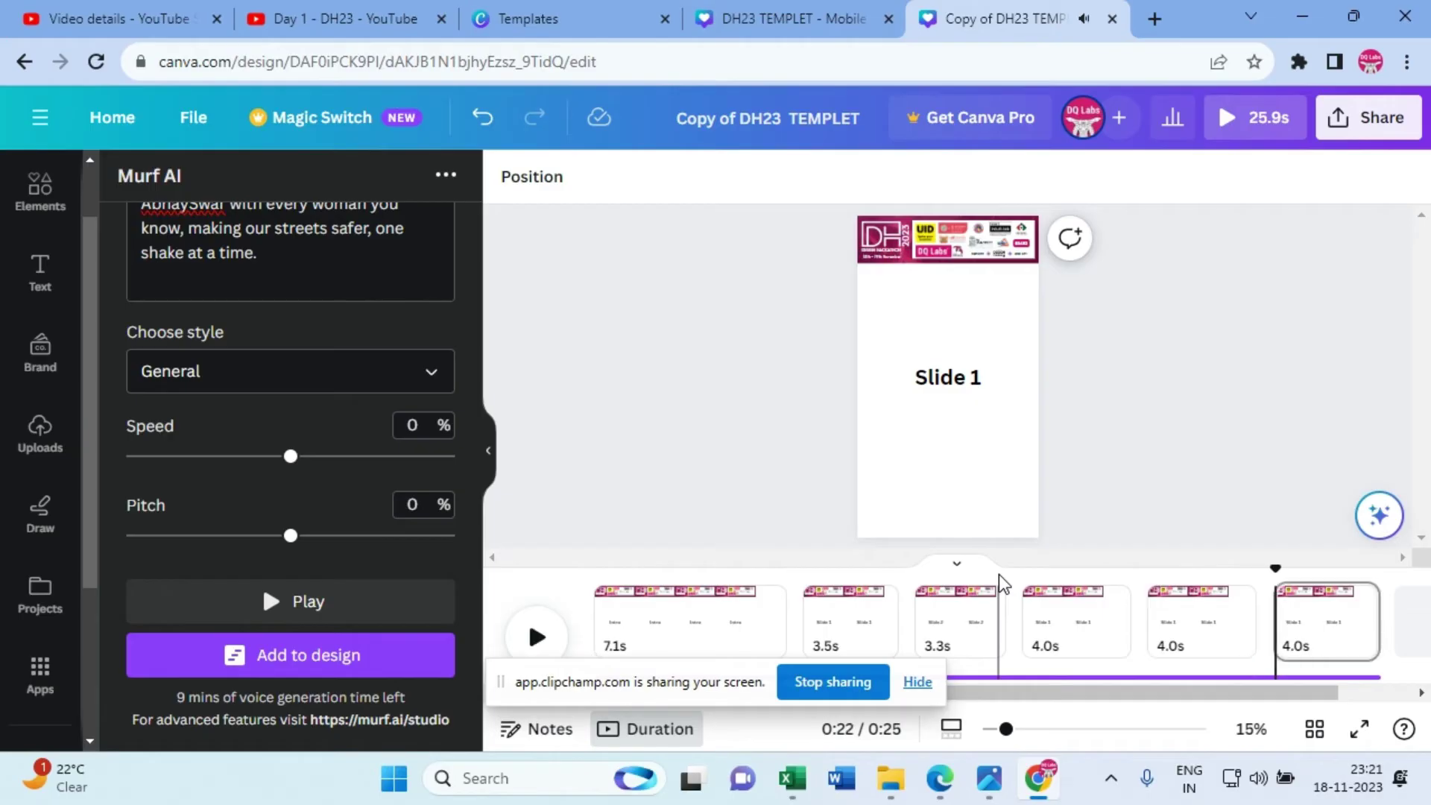
Step: Lengthen the fourth page from 4.0 to 9.4 seconds and preview it playing
{"action": "left_click", "coordinate": [1133, 623]}
{"action": "left_click_drag", "start_coordinate": [1155, 621], "coordinate": [1199, 619]}
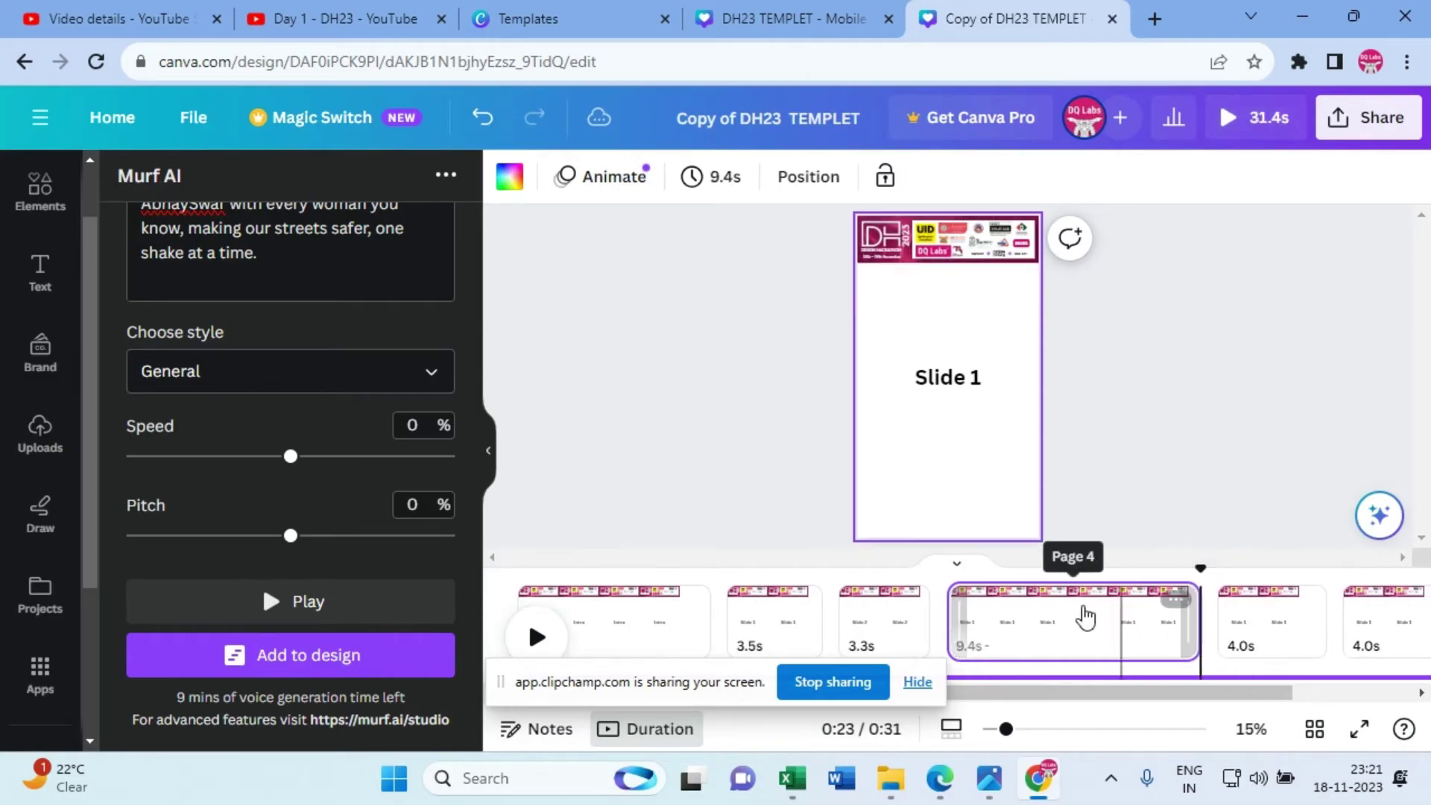
{"action": "left_click", "coordinate": [987, 573]}
{"action": "key", "text": "space"}
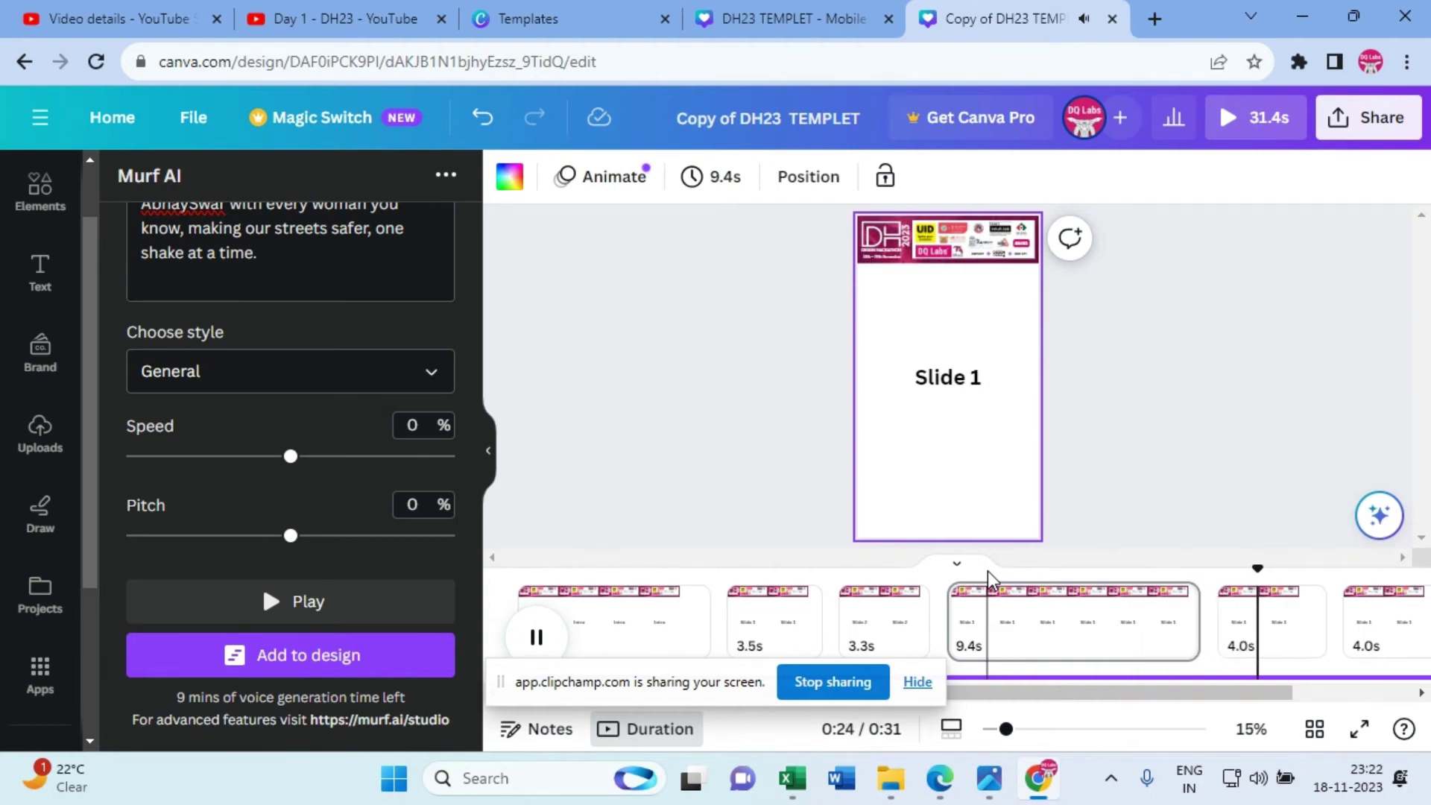
{"action": "key", "text": "space"}
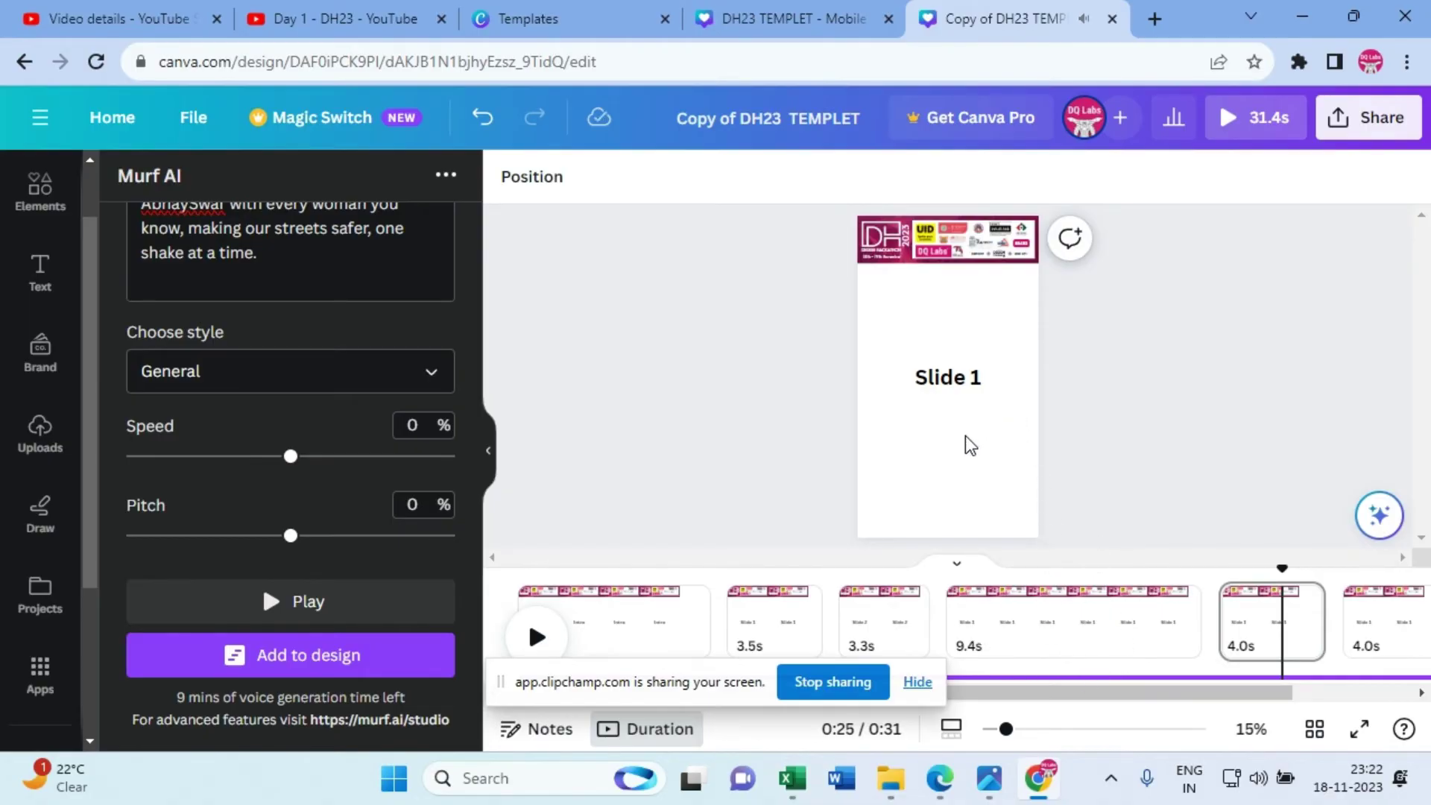
{"action": "mouse_move", "coordinate": [943, 781]}
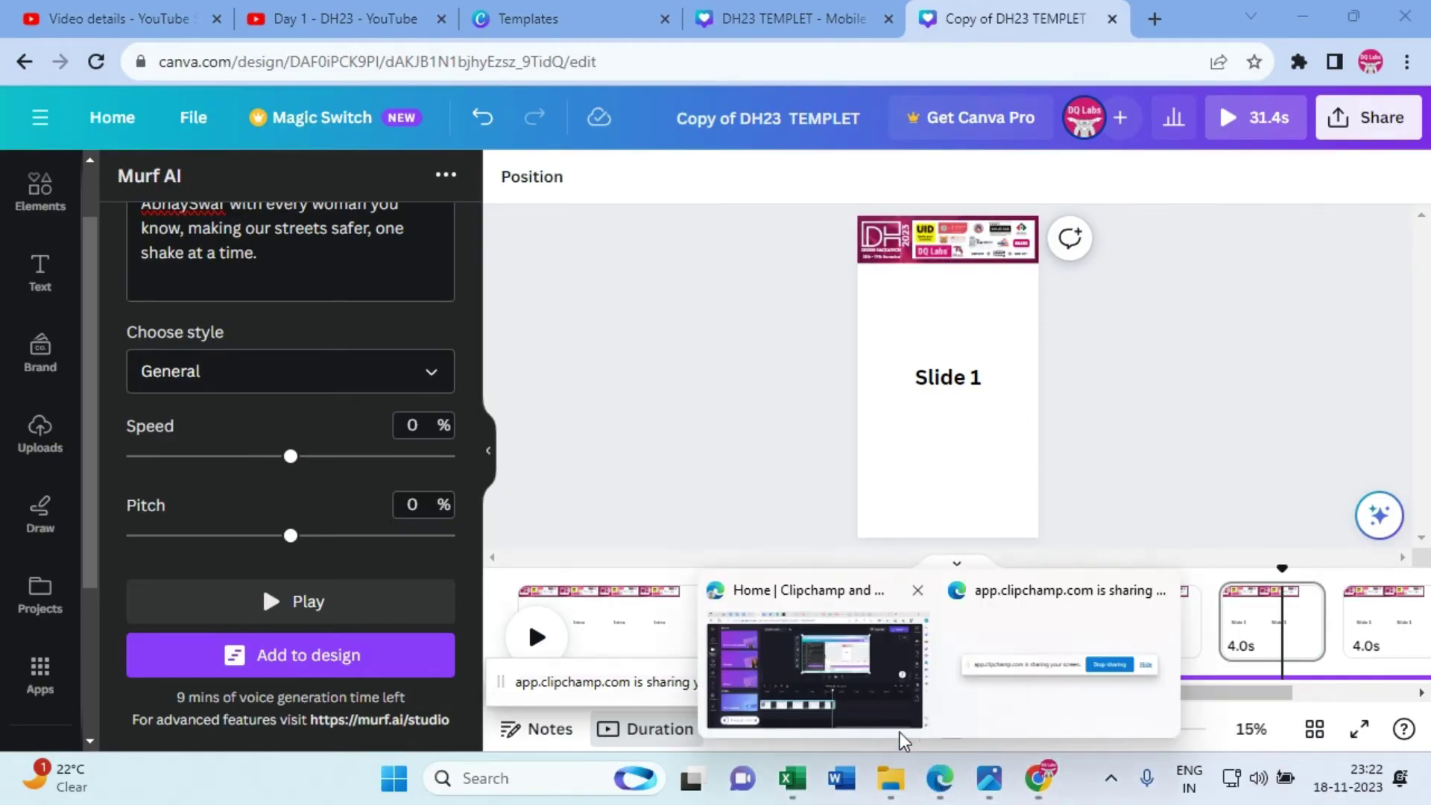
{"action": "left_click", "coordinate": [889, 701]}
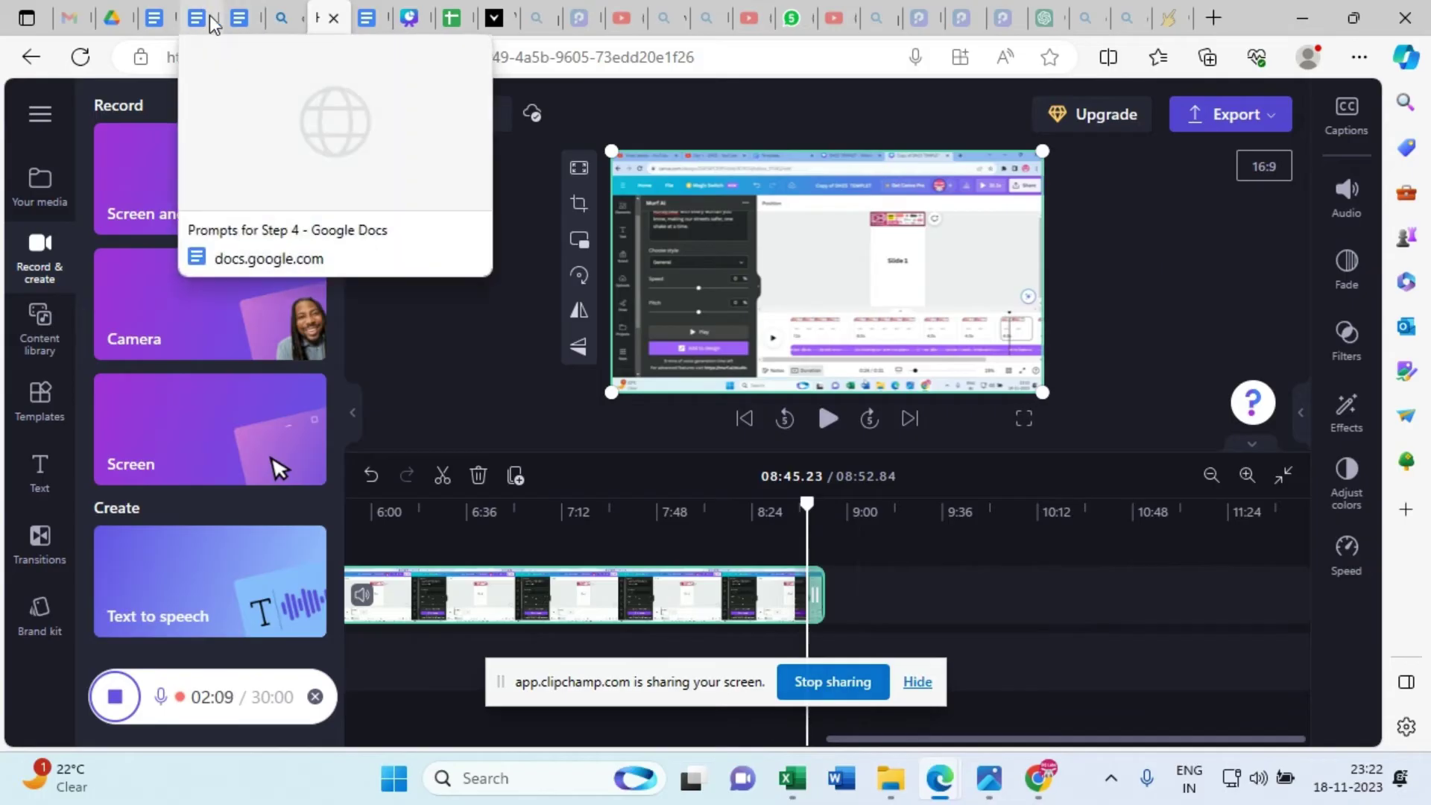
{"action": "left_click", "coordinate": [451, 18]}
{"action": "scroll", "coordinate": [341, 529], "scroll_direction": "down", "scroll_amount": 5}
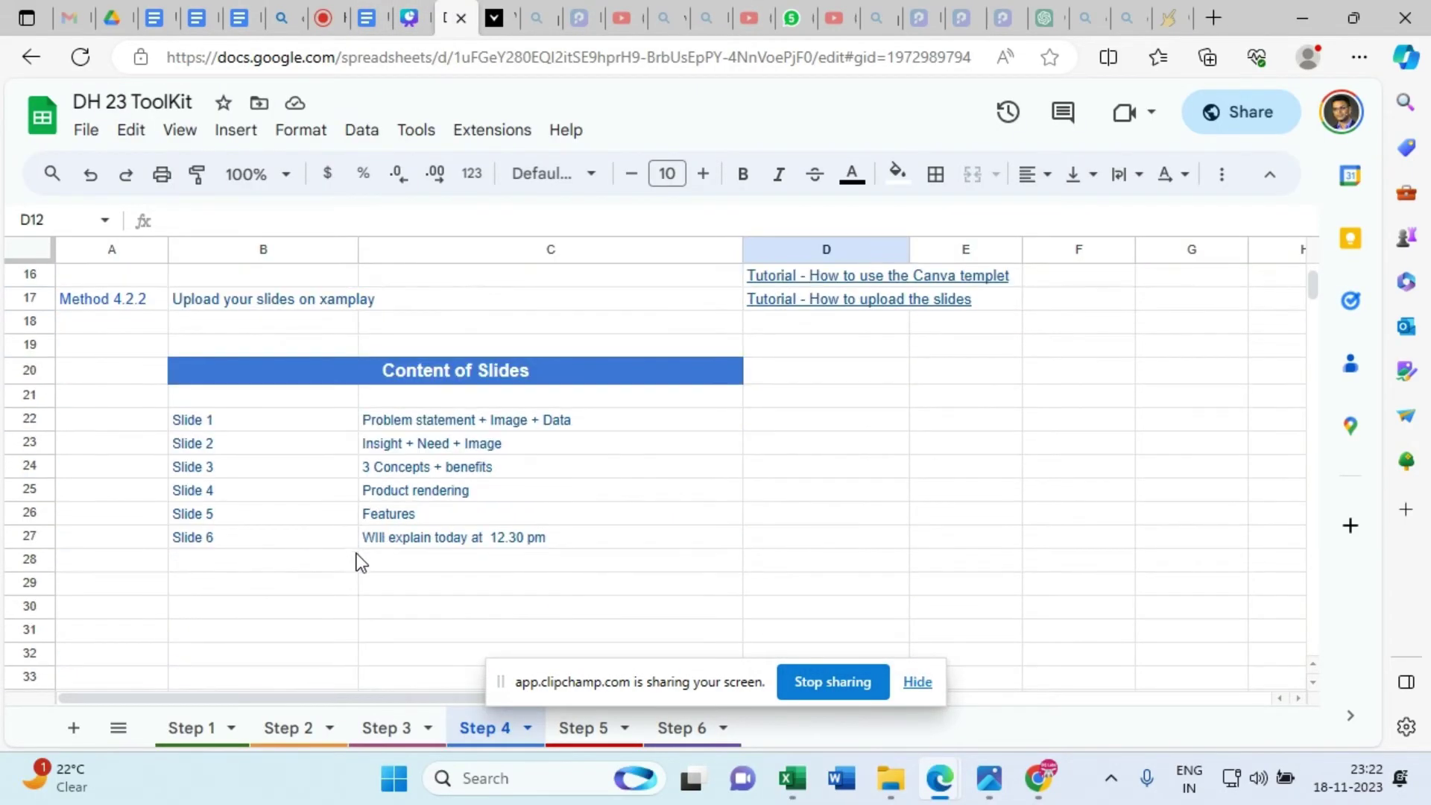
{"action": "left_click", "coordinate": [260, 516]}
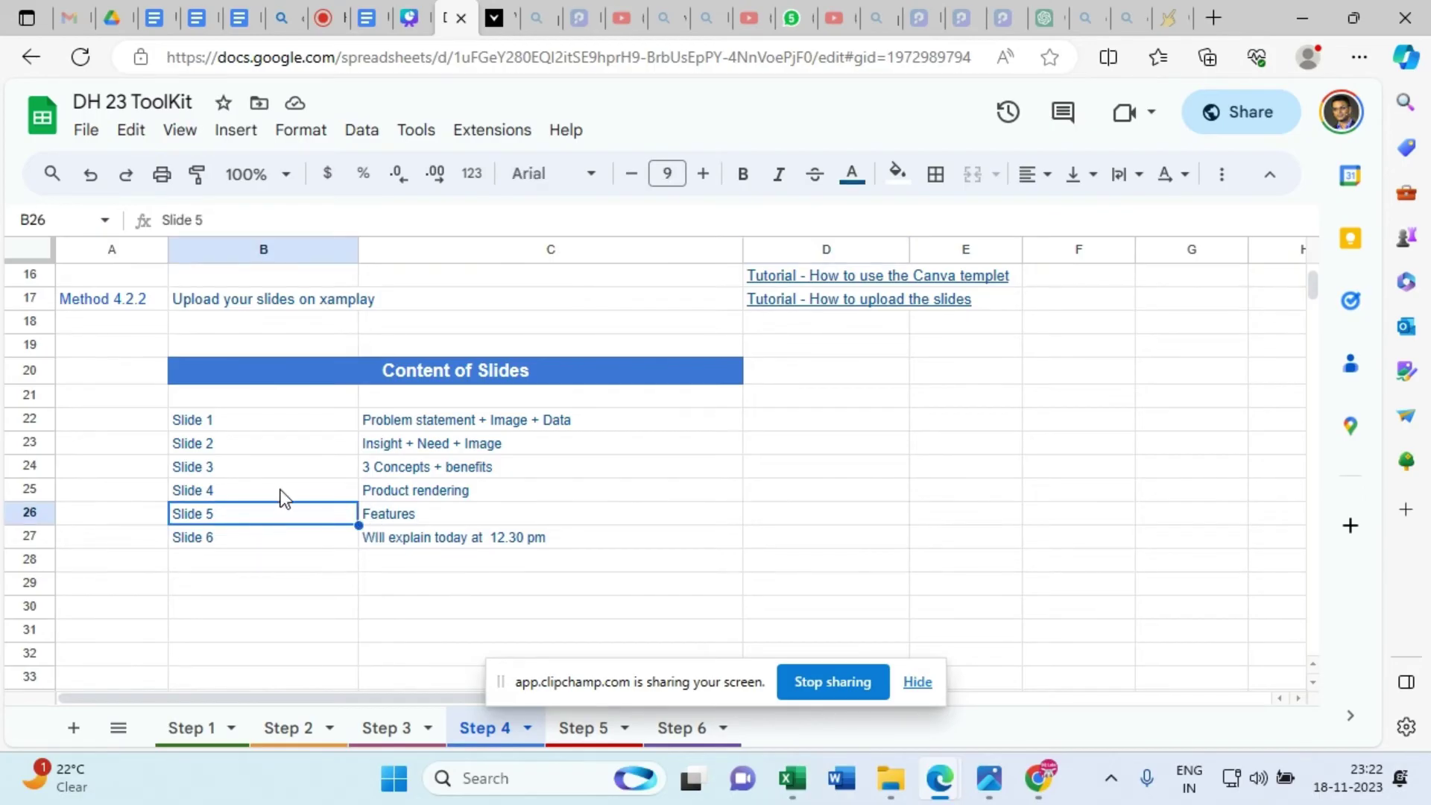
{"action": "left_click", "coordinate": [301, 495]}
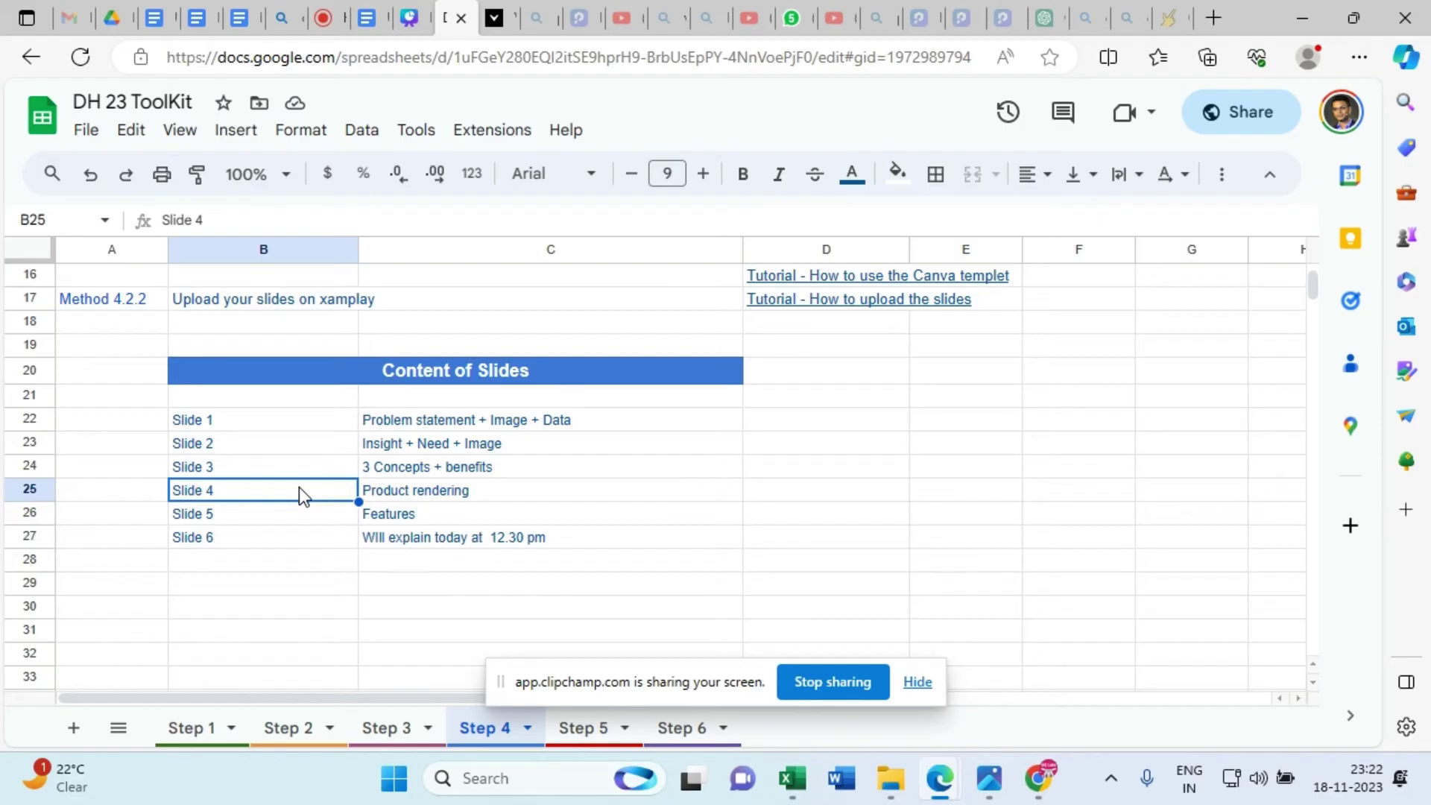
{"action": "left_click", "coordinate": [298, 512]}
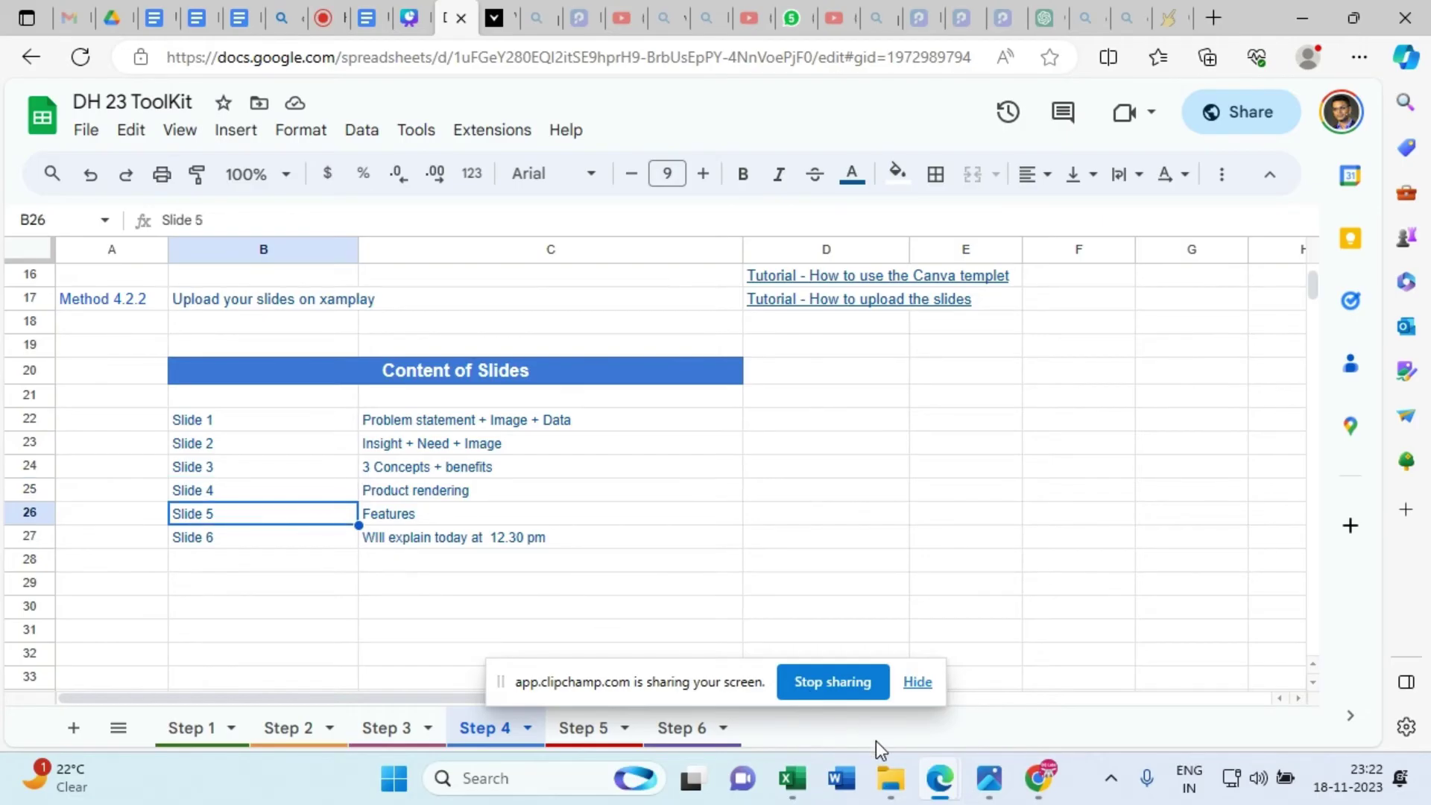
{"action": "left_click", "coordinate": [1040, 779]}
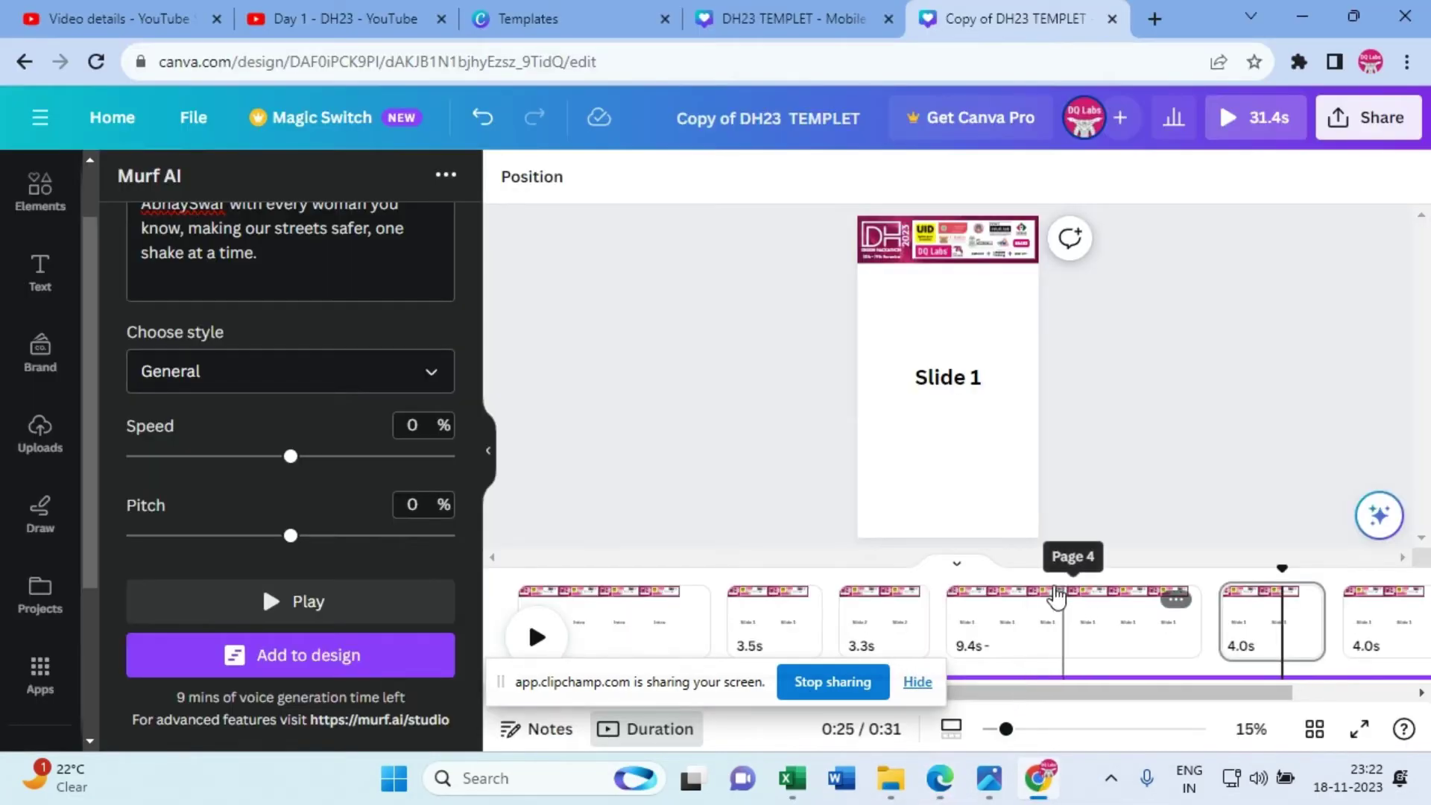
Step: Retitle the 9.4-second page 'Slide 5'
{"action": "left_click", "coordinate": [862, 623]}
{"action": "left_click", "coordinate": [777, 630]}
{"action": "left_click", "coordinate": [863, 623]}
{"action": "left_click", "coordinate": [989, 619]}
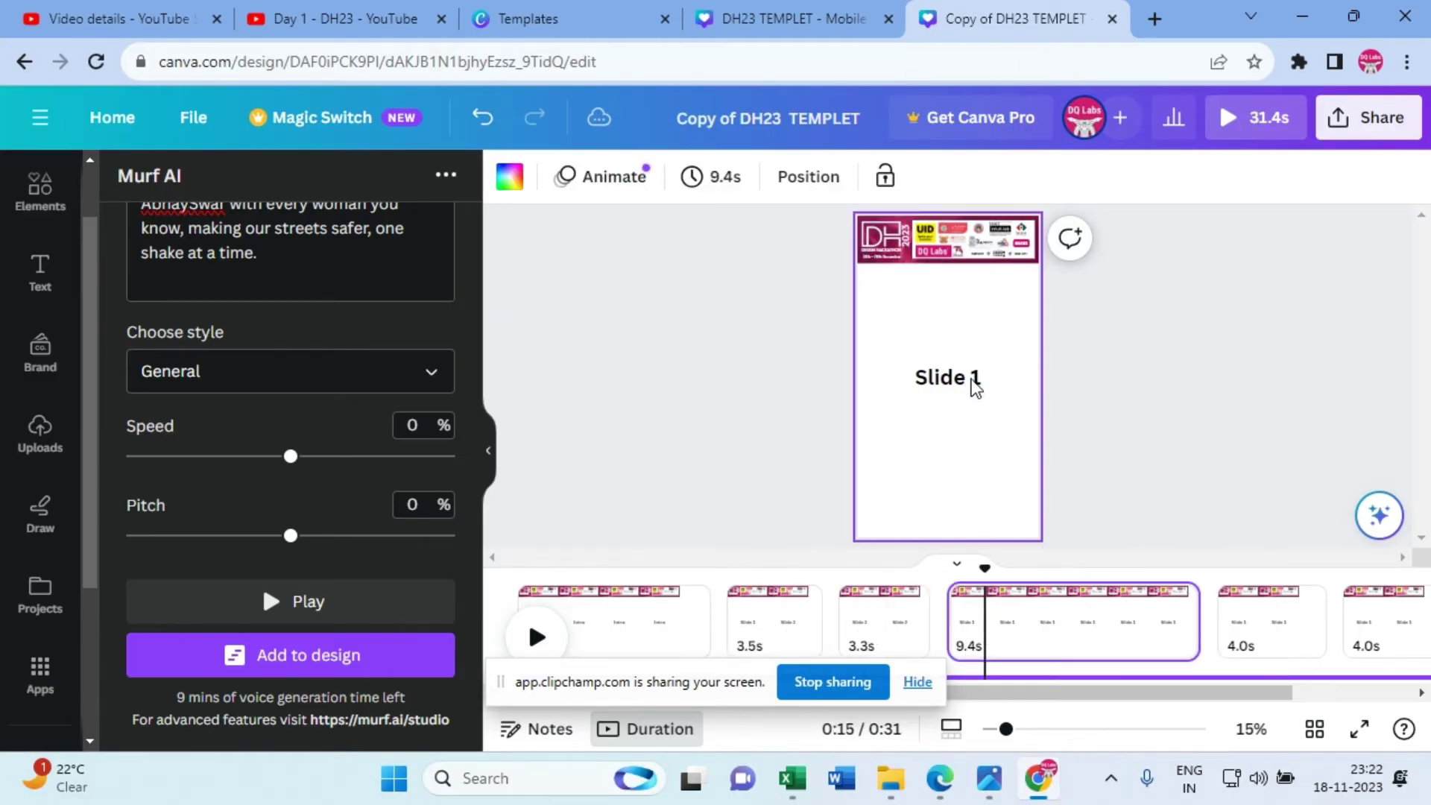
{"action": "double_click", "coordinate": [975, 382]}
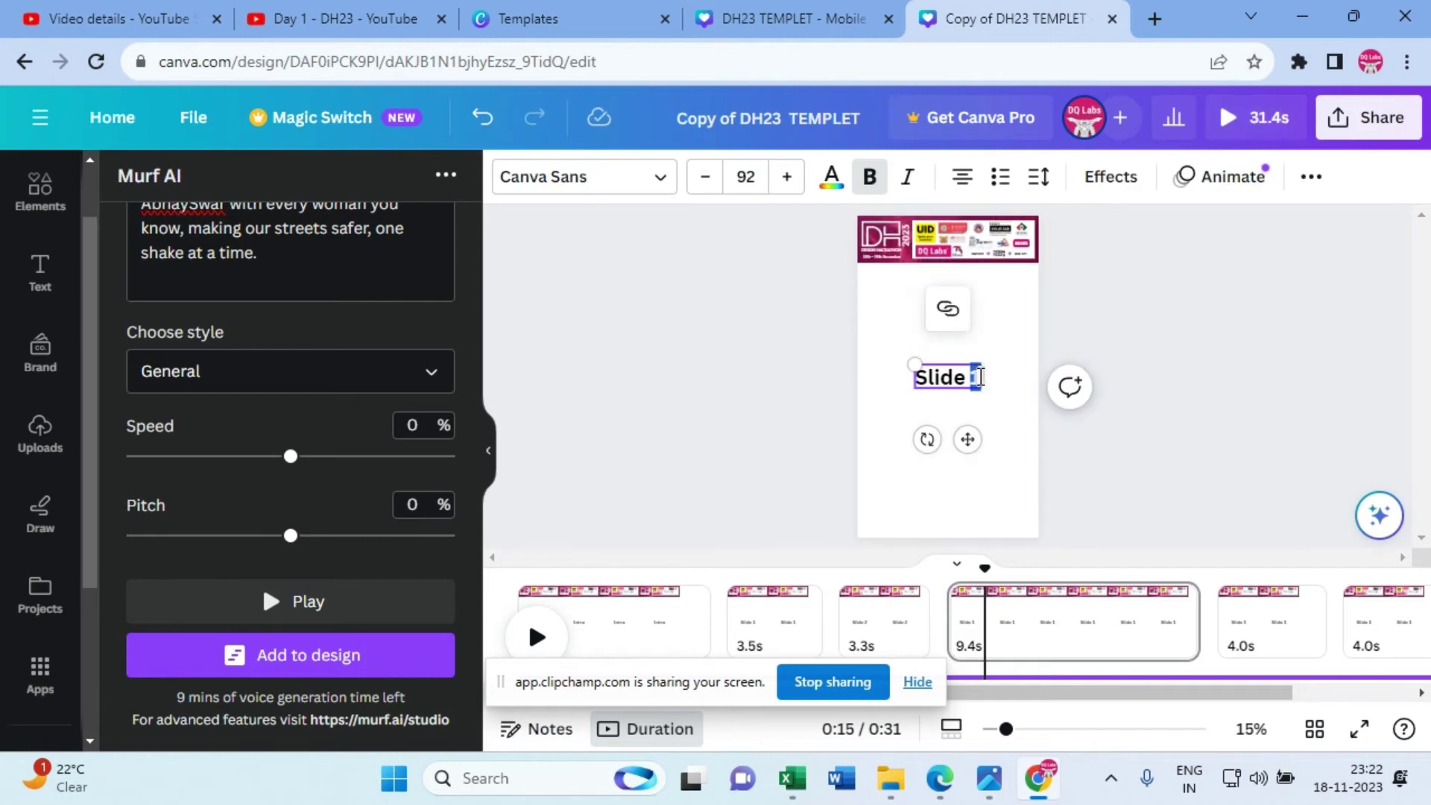
{"action": "type", "text": "5"}
{"action": "left_click", "coordinate": [1079, 453]}
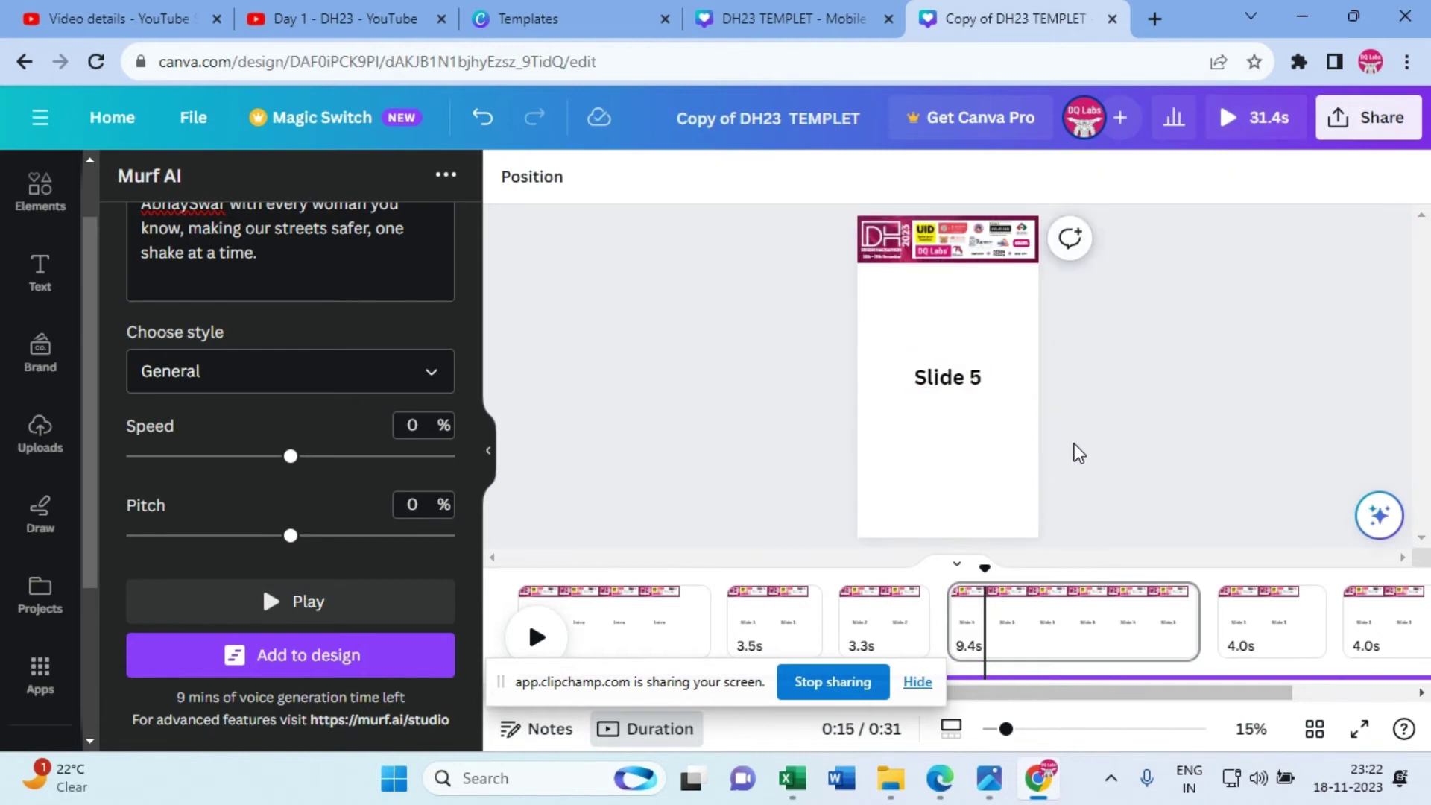
Step: Retitle the following 4.0-second page 'Slide 4'
{"action": "left_click", "coordinate": [1244, 634]}
{"action": "left_click", "coordinate": [977, 380]}
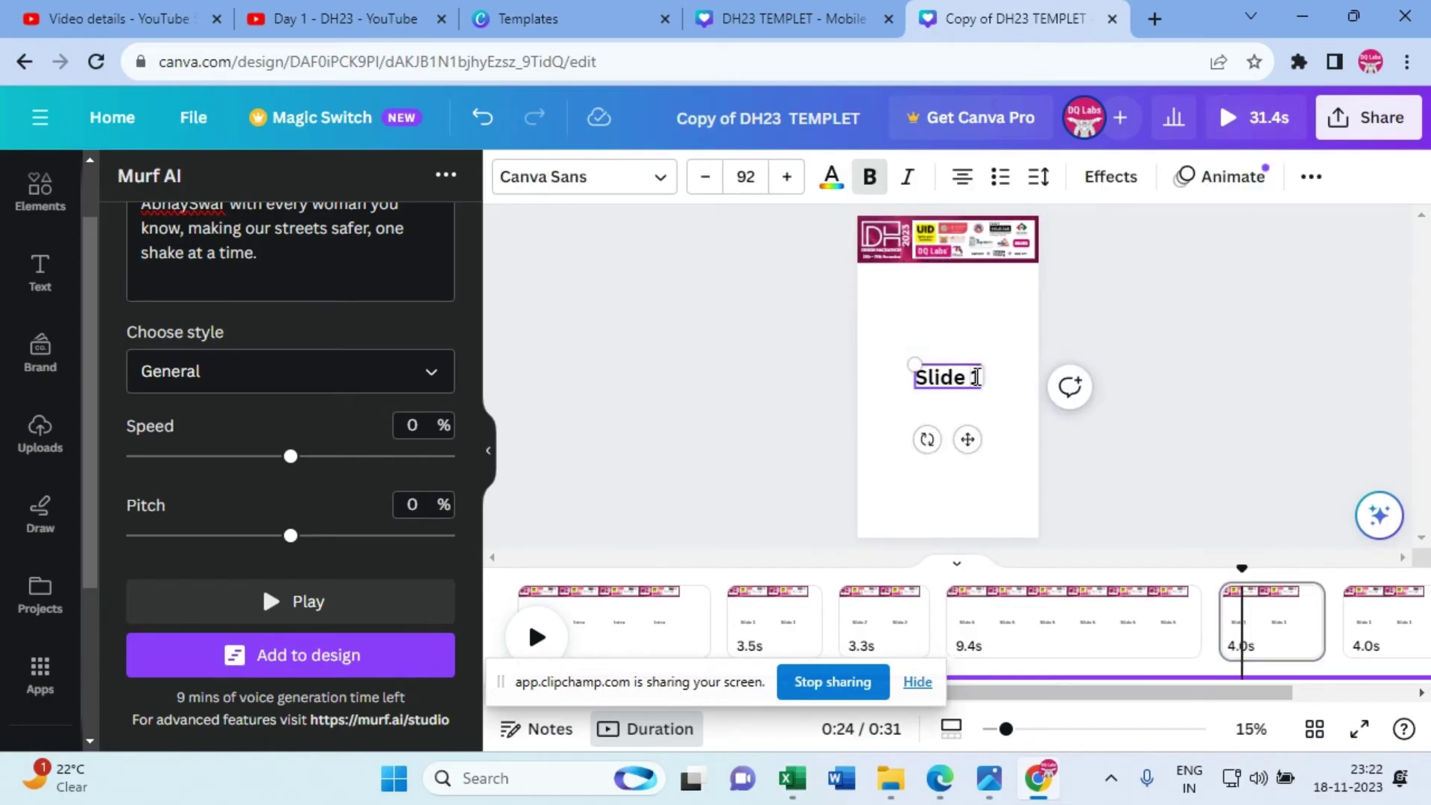
{"action": "double_click", "coordinate": [976, 377]}
{"action": "type", "text": "4"}
{"action": "left_click", "coordinate": [1127, 467]}
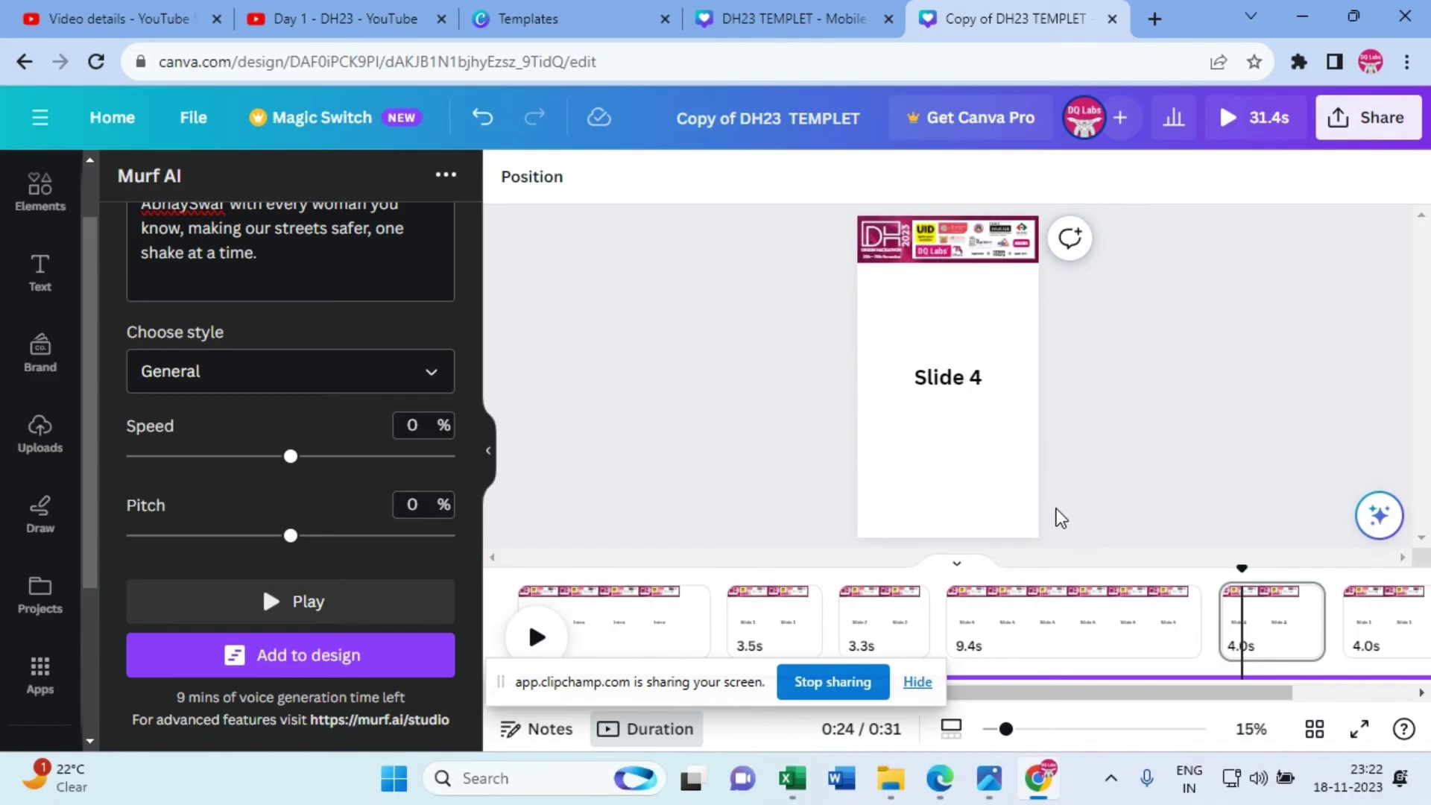
Step: Preview from the 9.4-second page, then extend the final 4.0-second page to 28.4 seconds
{"action": "left_click", "coordinate": [1191, 575]}
{"action": "key", "text": "space"}
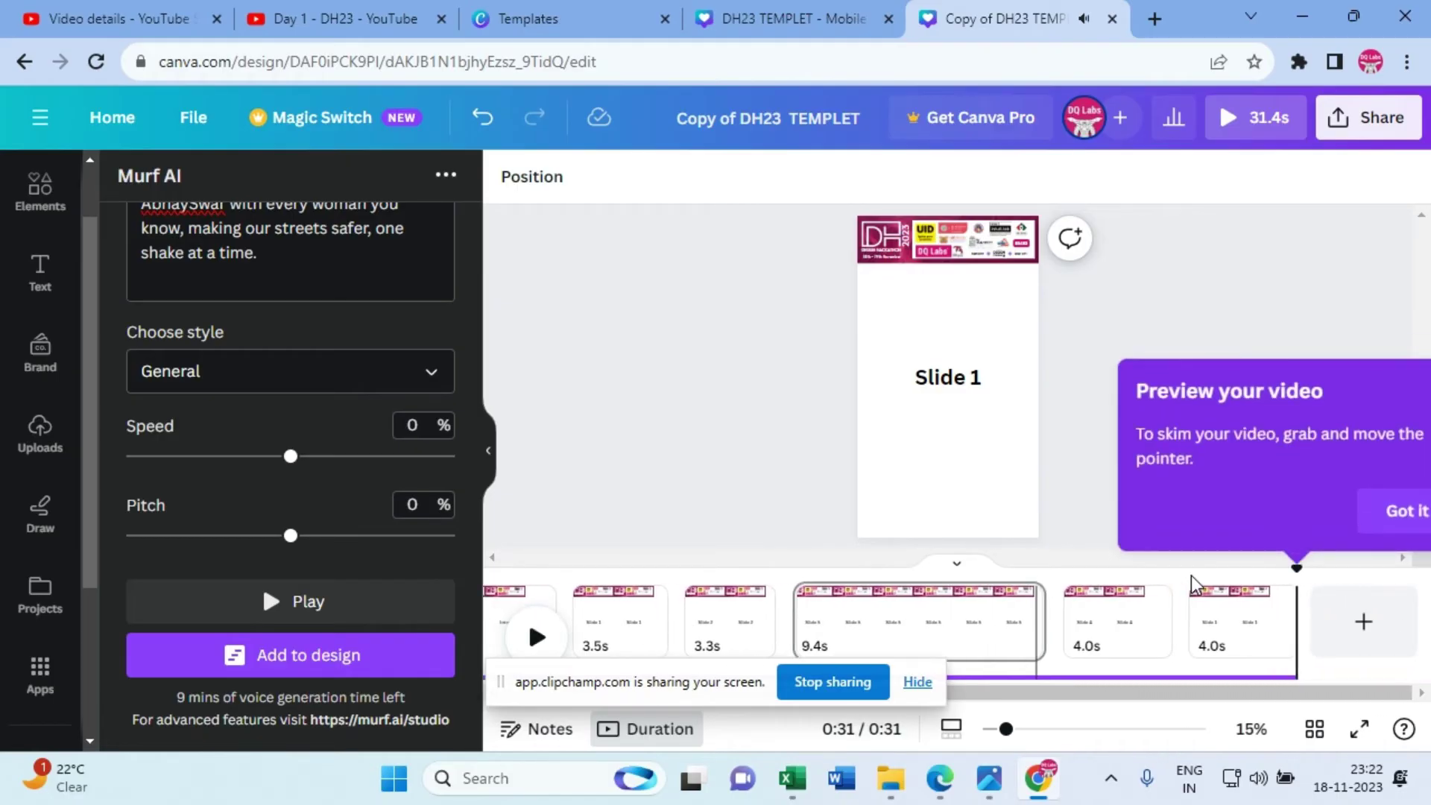
{"action": "mouse_move", "coordinate": [1271, 617]}
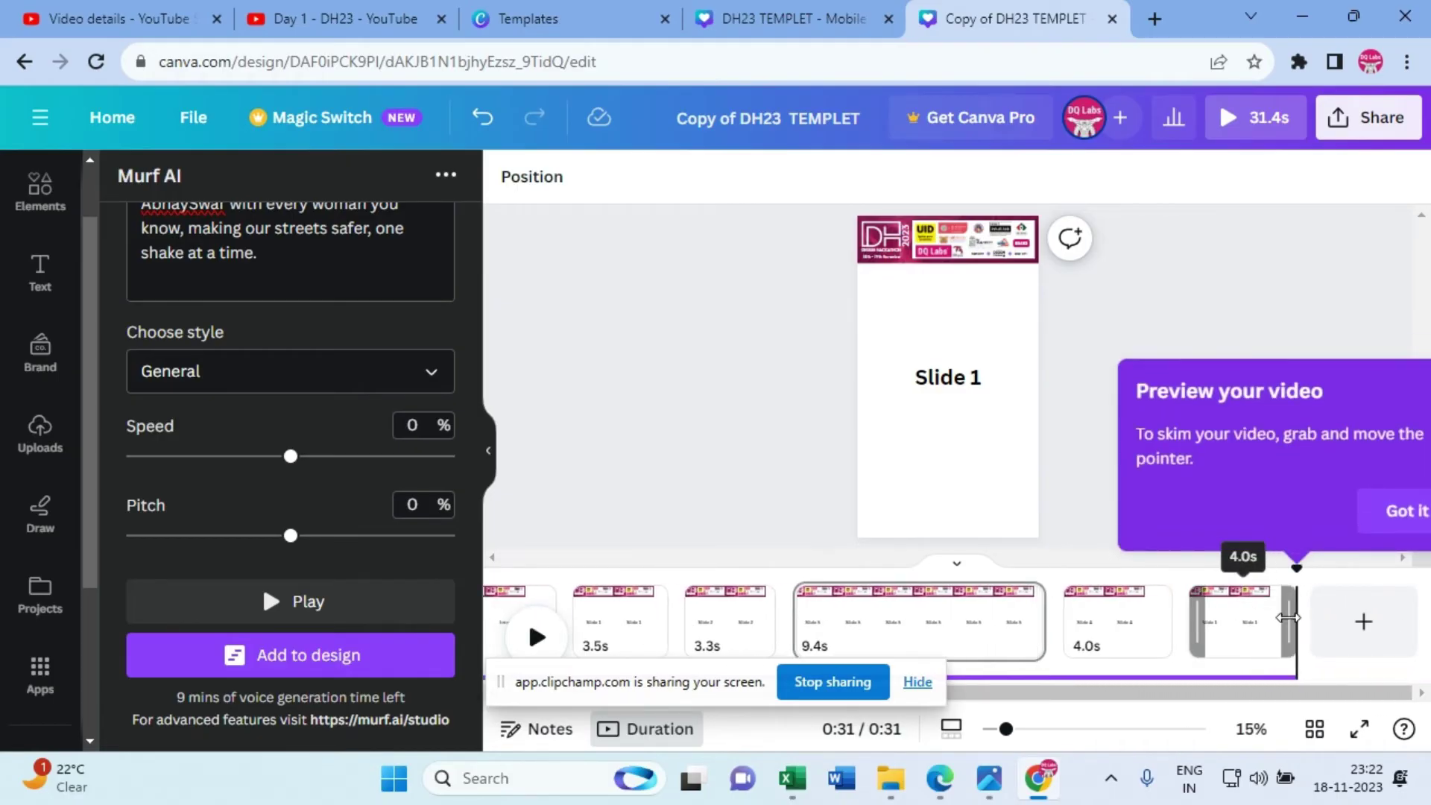
{"action": "left_click", "coordinate": [1287, 617]}
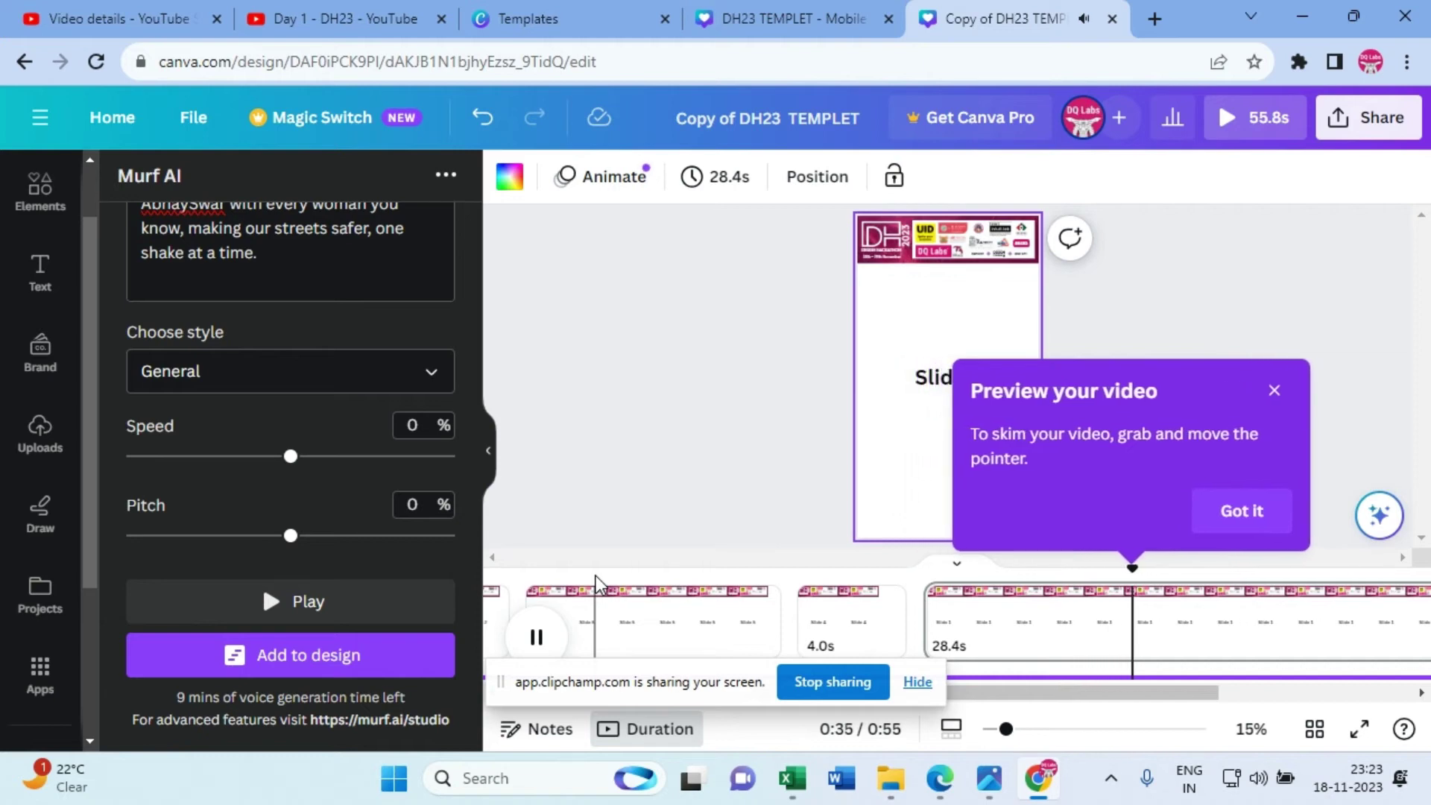
{"action": "key", "text": "space"}
{"action": "left_click_drag", "start_coordinate": [985, 692], "coordinate": [1102, 708]}
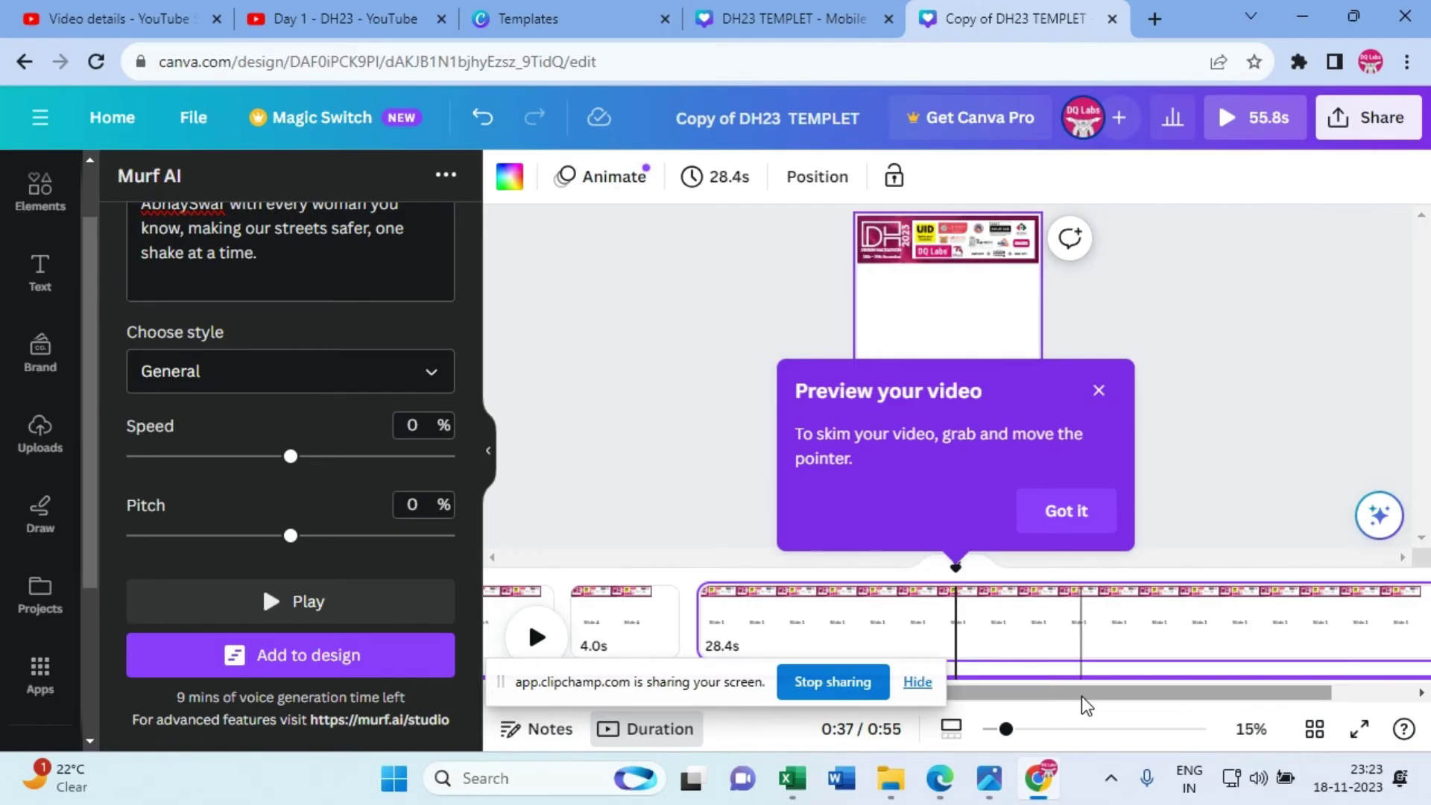
Step: Replace the '1' in the 28.4-second page's title with '3', making it 'Slide 3'
{"action": "left_click", "coordinate": [1101, 387]}
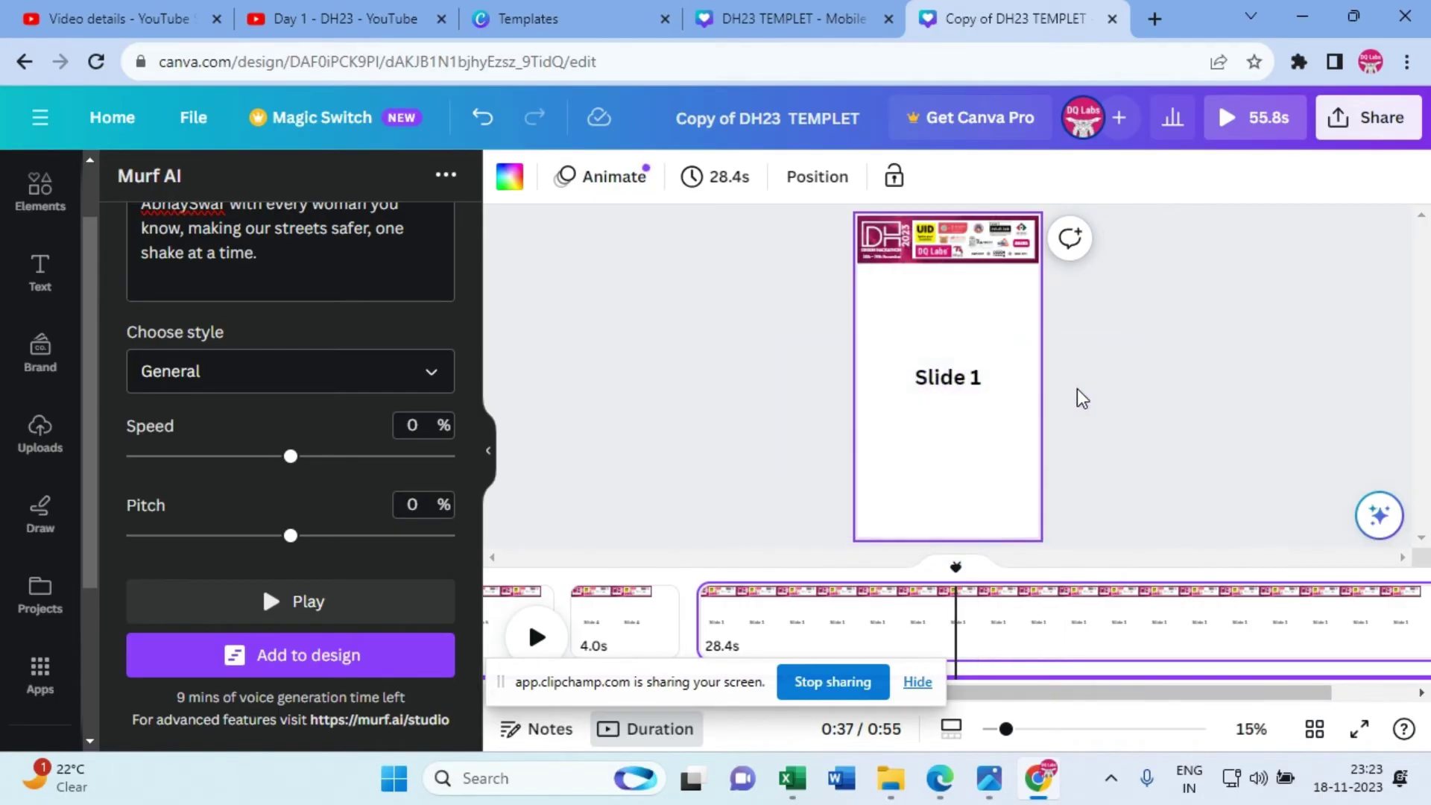
{"action": "left_click", "coordinate": [968, 381]}
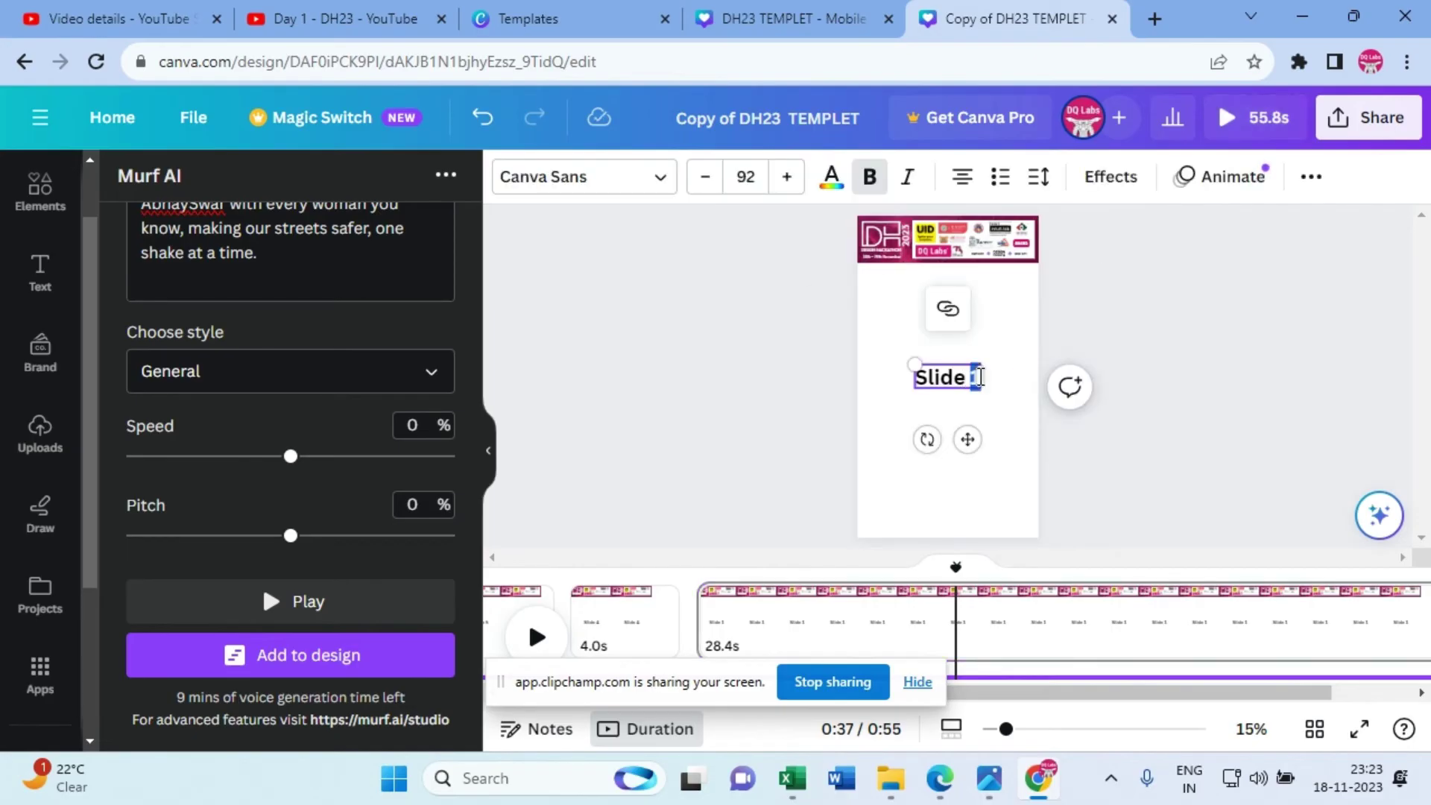
{"action": "type", "text": "3"}
{"action": "left_click", "coordinate": [1103, 485]}
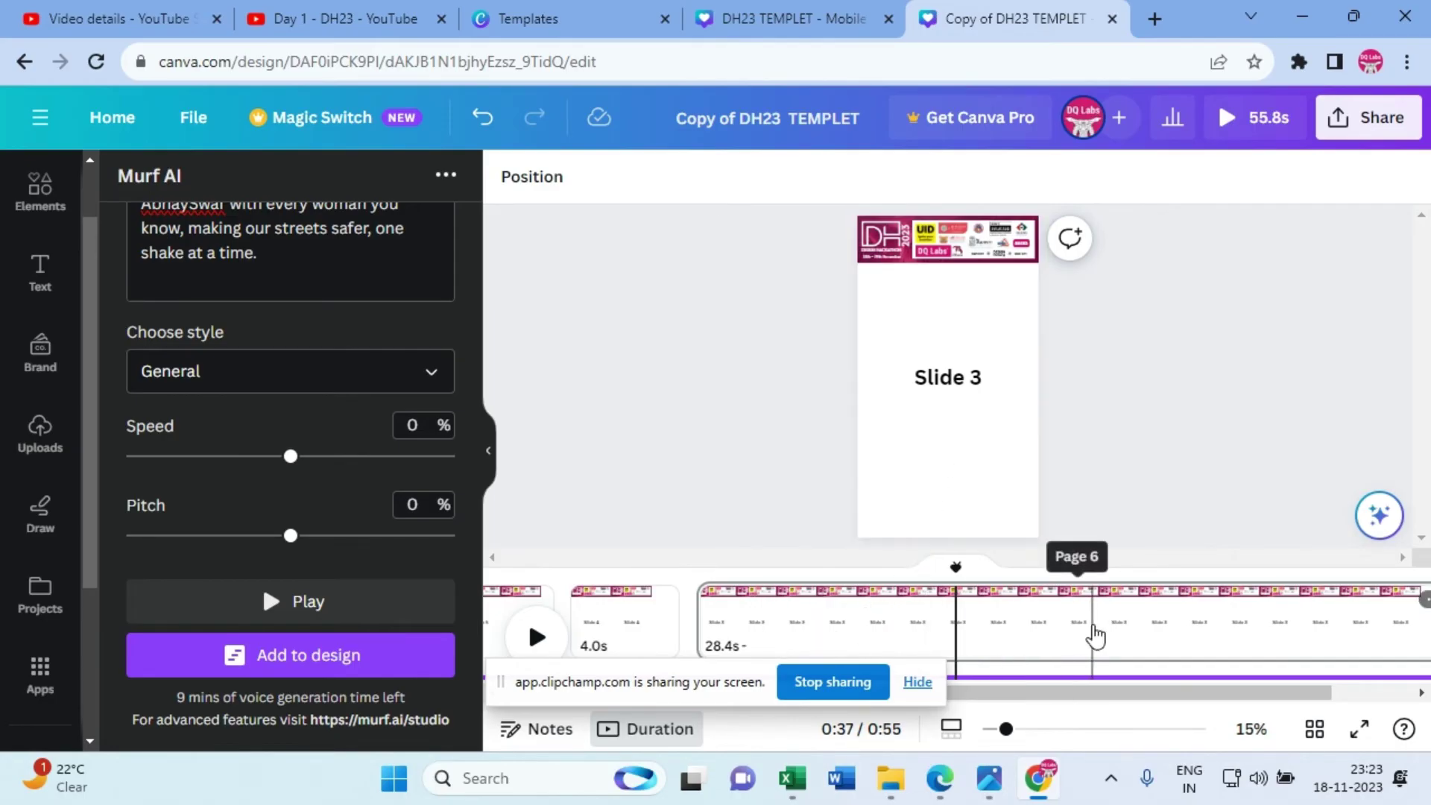
Step: Shorten the 28.4-second last page to 9.6 seconds
{"action": "scroll", "coordinate": [1095, 635], "scroll_direction": "right", "scroll_amount": 3}
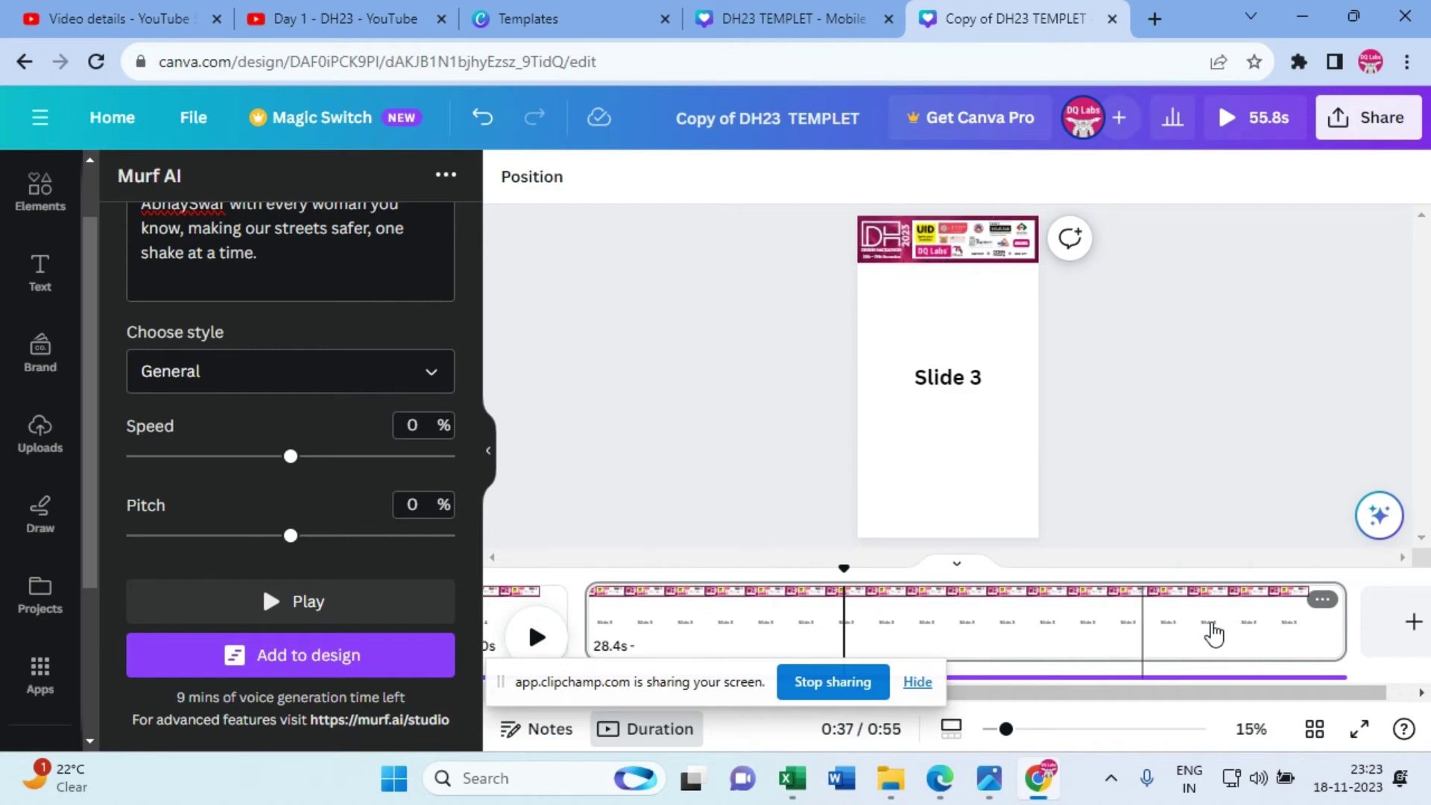
{"action": "left_click", "coordinate": [1060, 640]}
{"action": "left_click_drag", "start_coordinate": [1060, 640], "coordinate": [801, 660]}
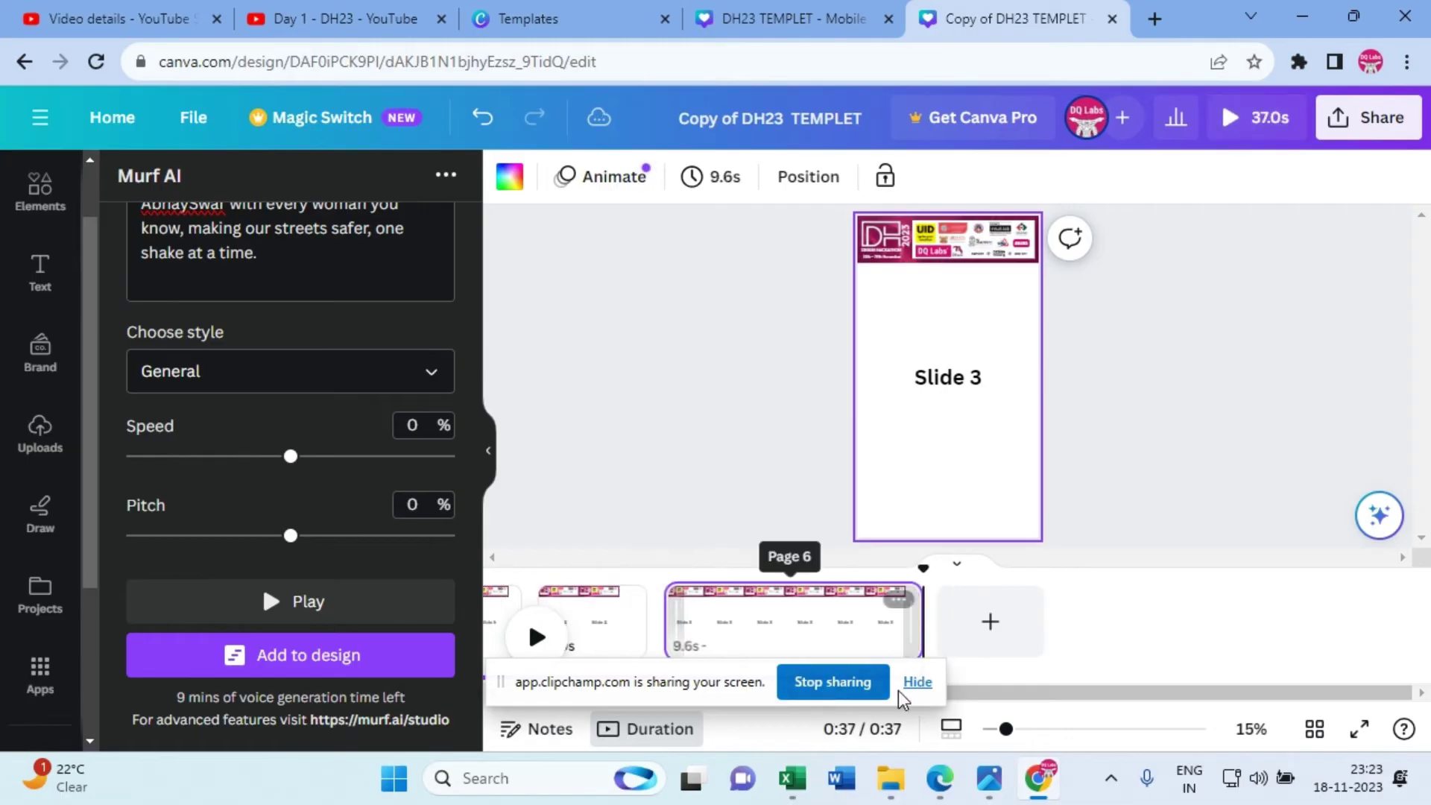
{"action": "left_click", "coordinate": [918, 681]}
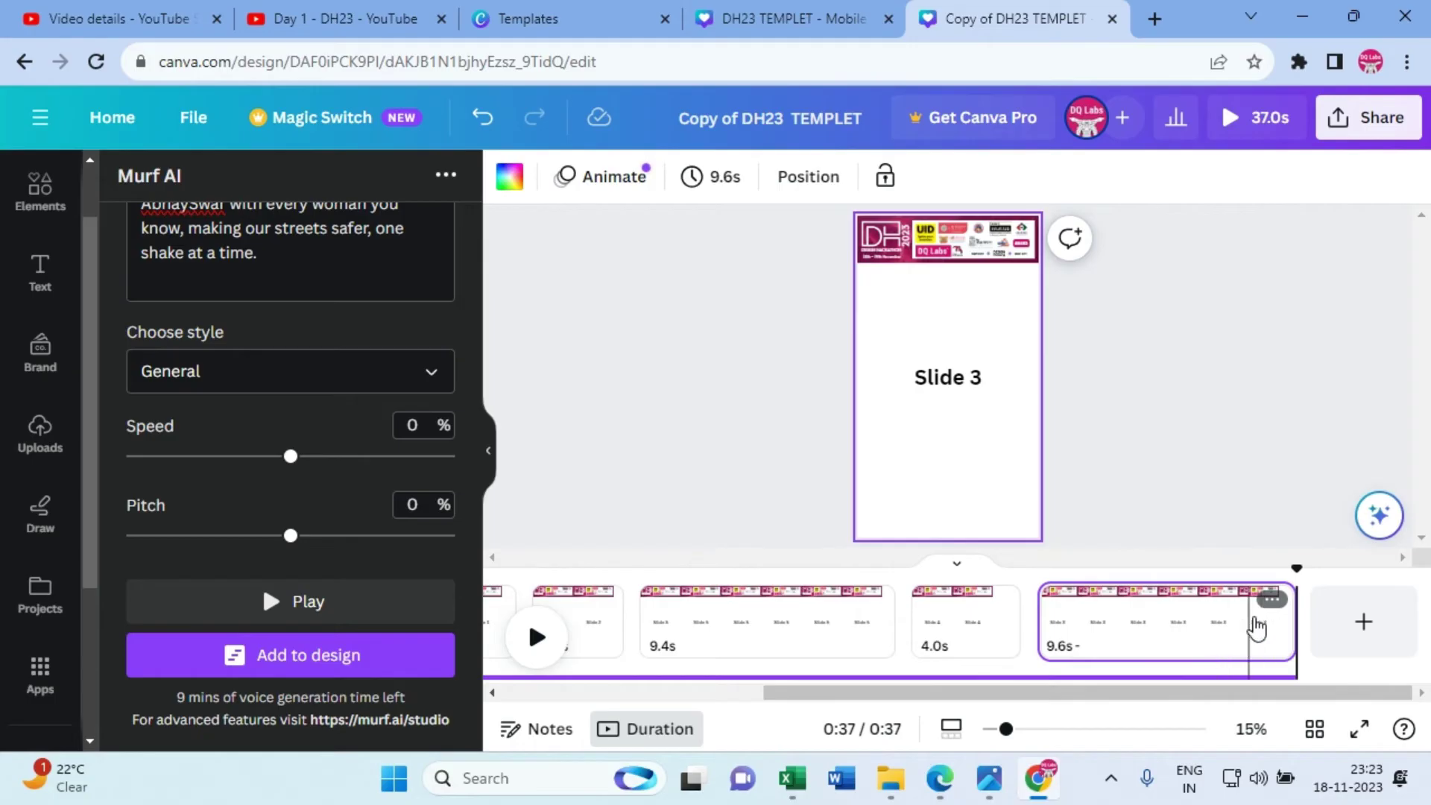
Step: Duplicate the 9.6-second Slide 3 page and select the copy's title
{"action": "left_click", "coordinate": [1272, 599]}
{"action": "left_click", "coordinate": [1205, 301]}
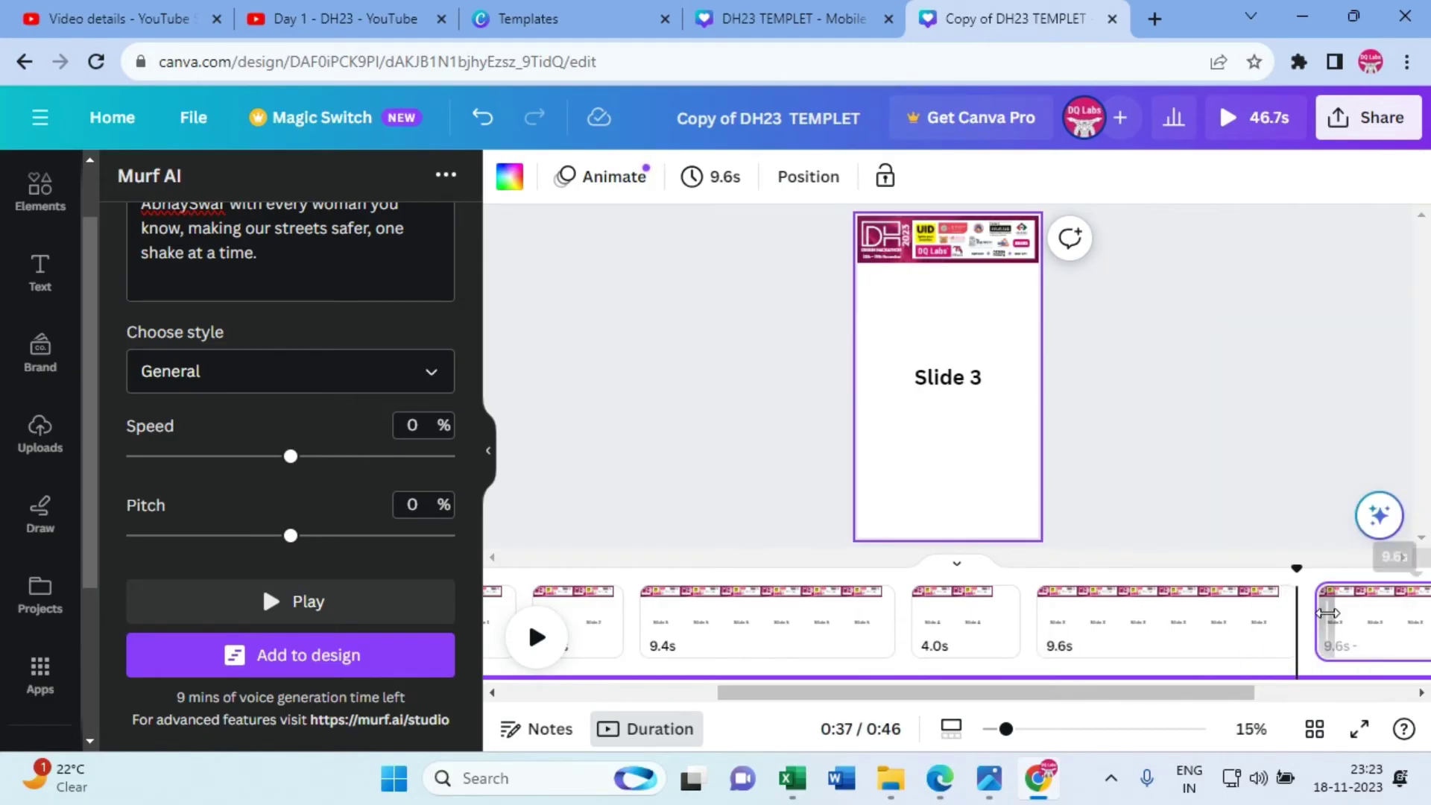
{"action": "left_click", "coordinate": [1355, 630]}
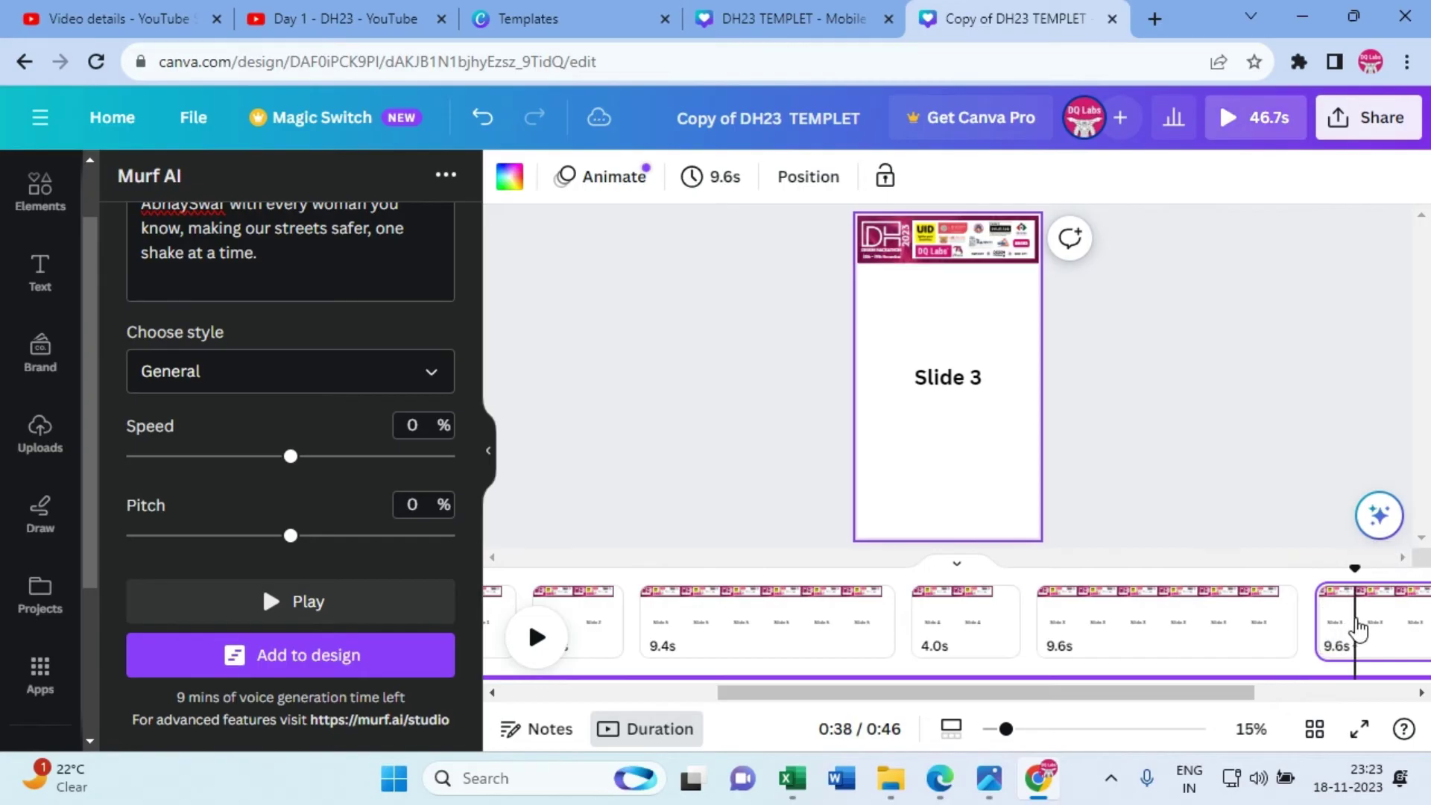
{"action": "left_click", "coordinate": [976, 379]}
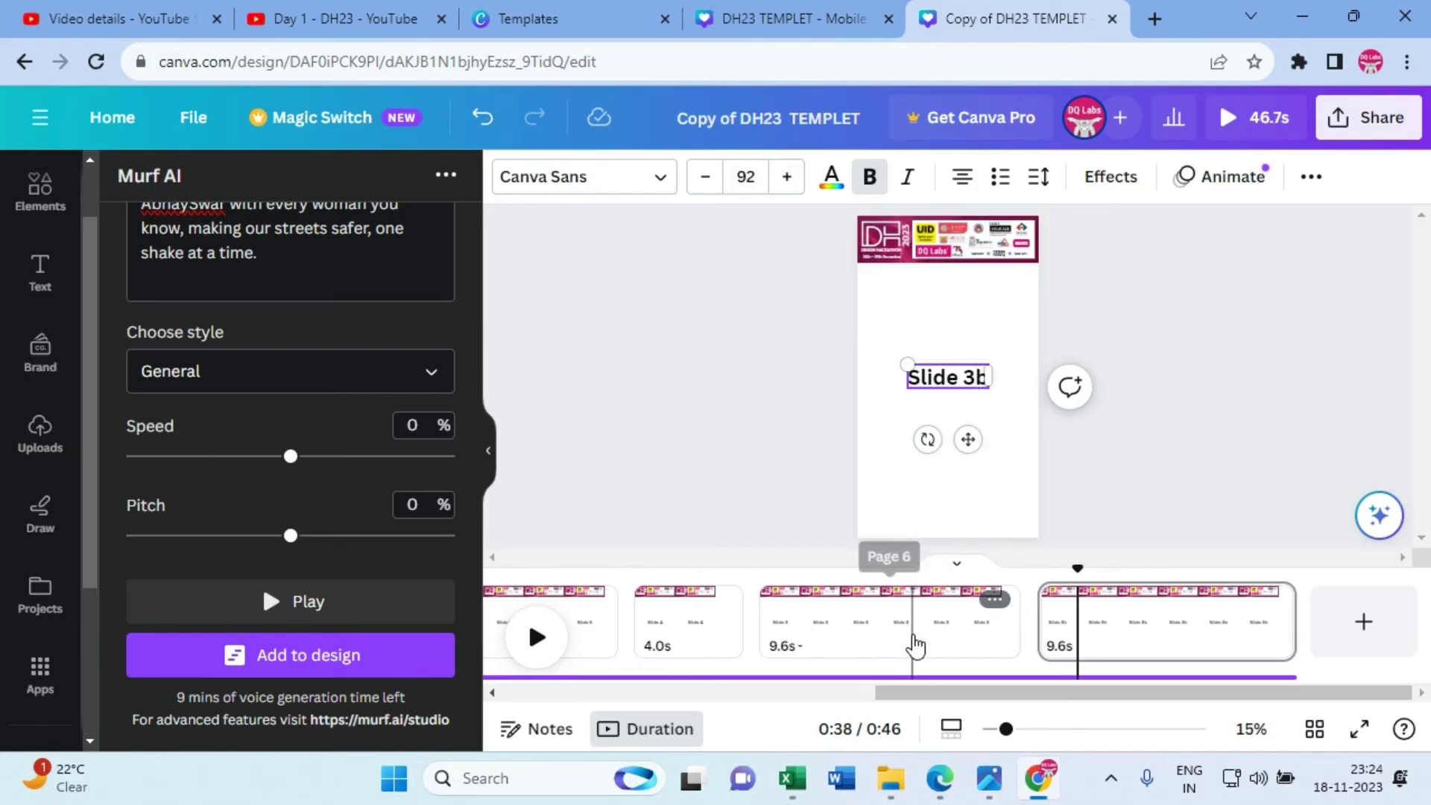
Step: Add 'a' to the original page's title to make 'Slide 3a', then play from Slide 3b
{"action": "left_click", "coordinate": [914, 639]}
{"action": "left_click", "coordinate": [978, 380]}
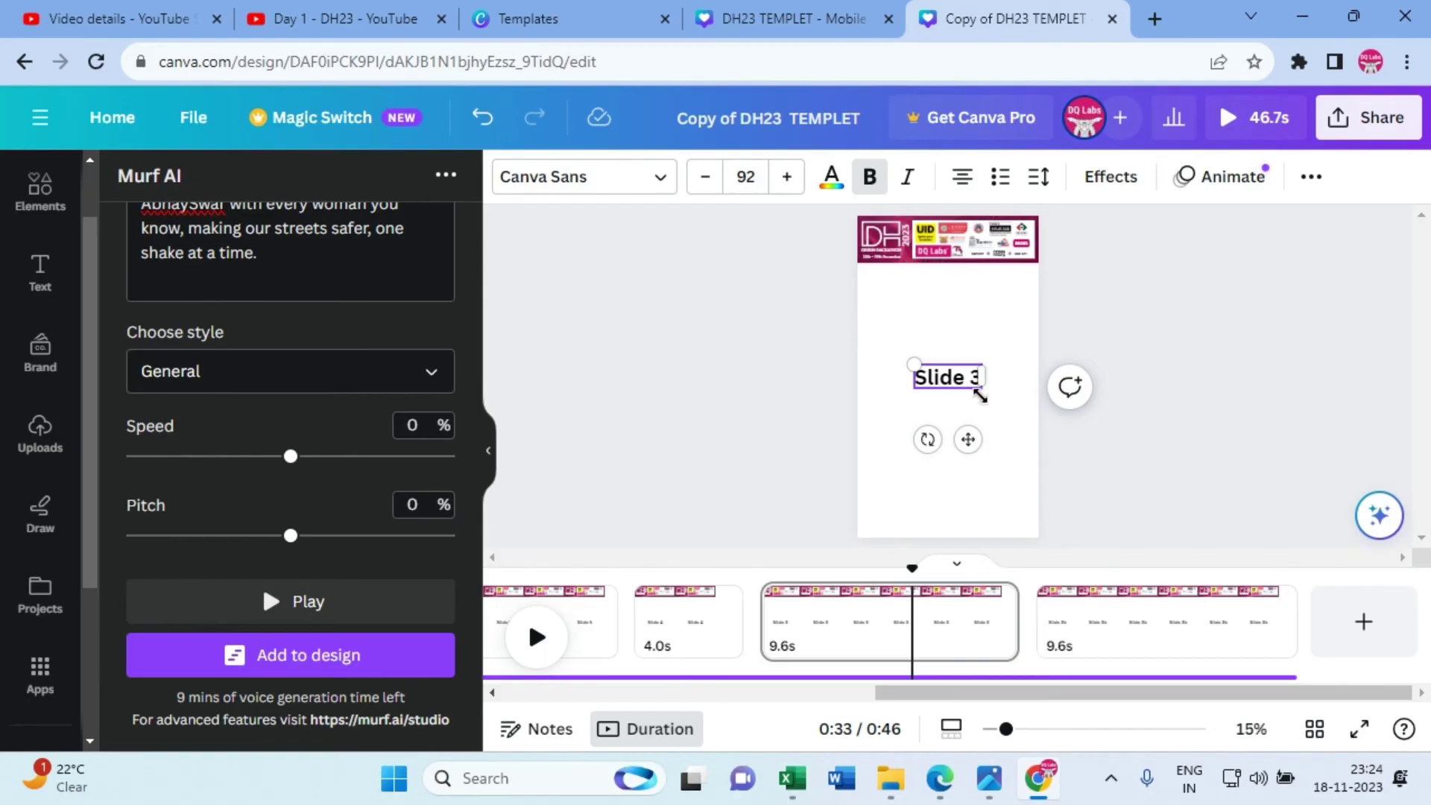
{"action": "type", "text": "a"}
{"action": "left_click", "coordinate": [1081, 484]}
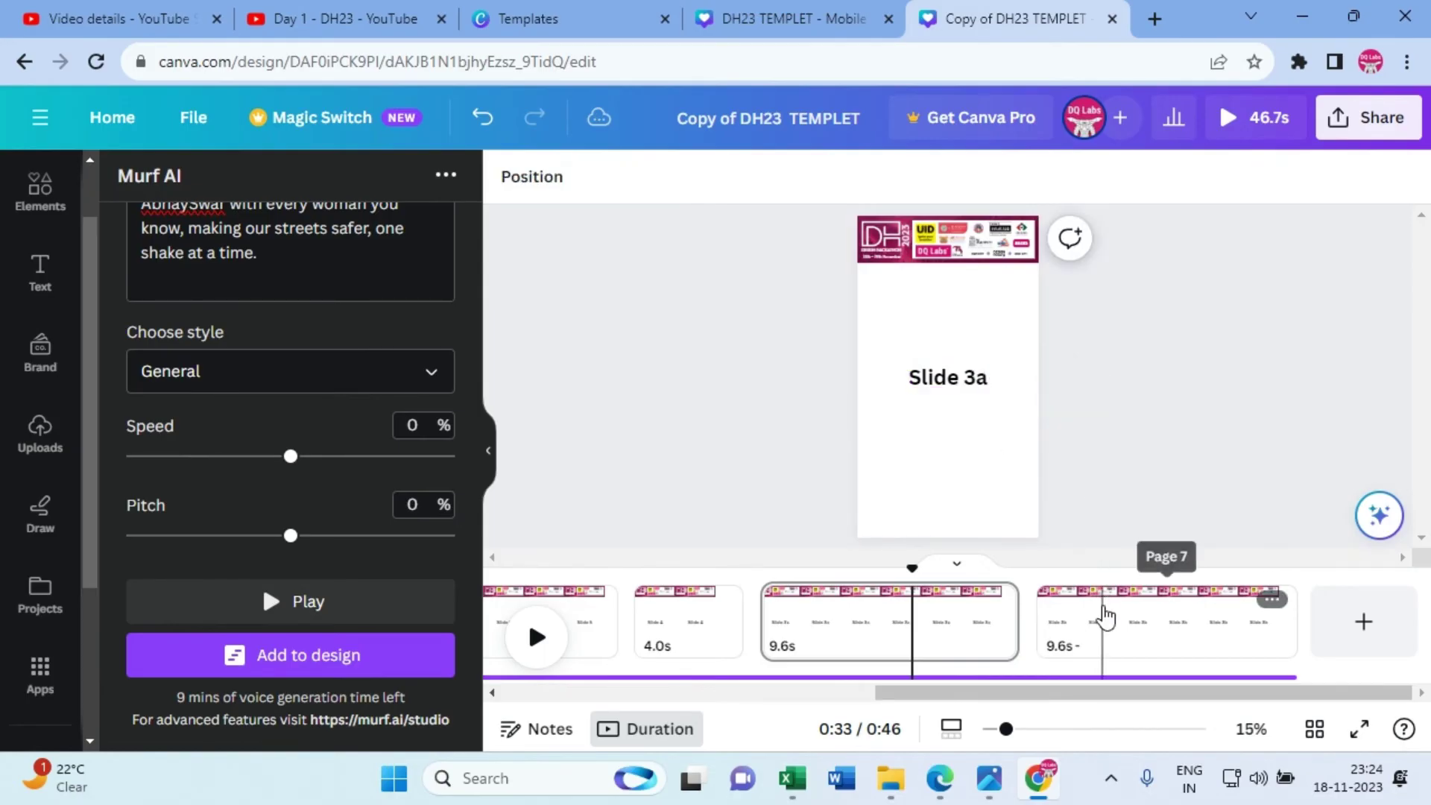
{"action": "left_click", "coordinate": [1104, 615]}
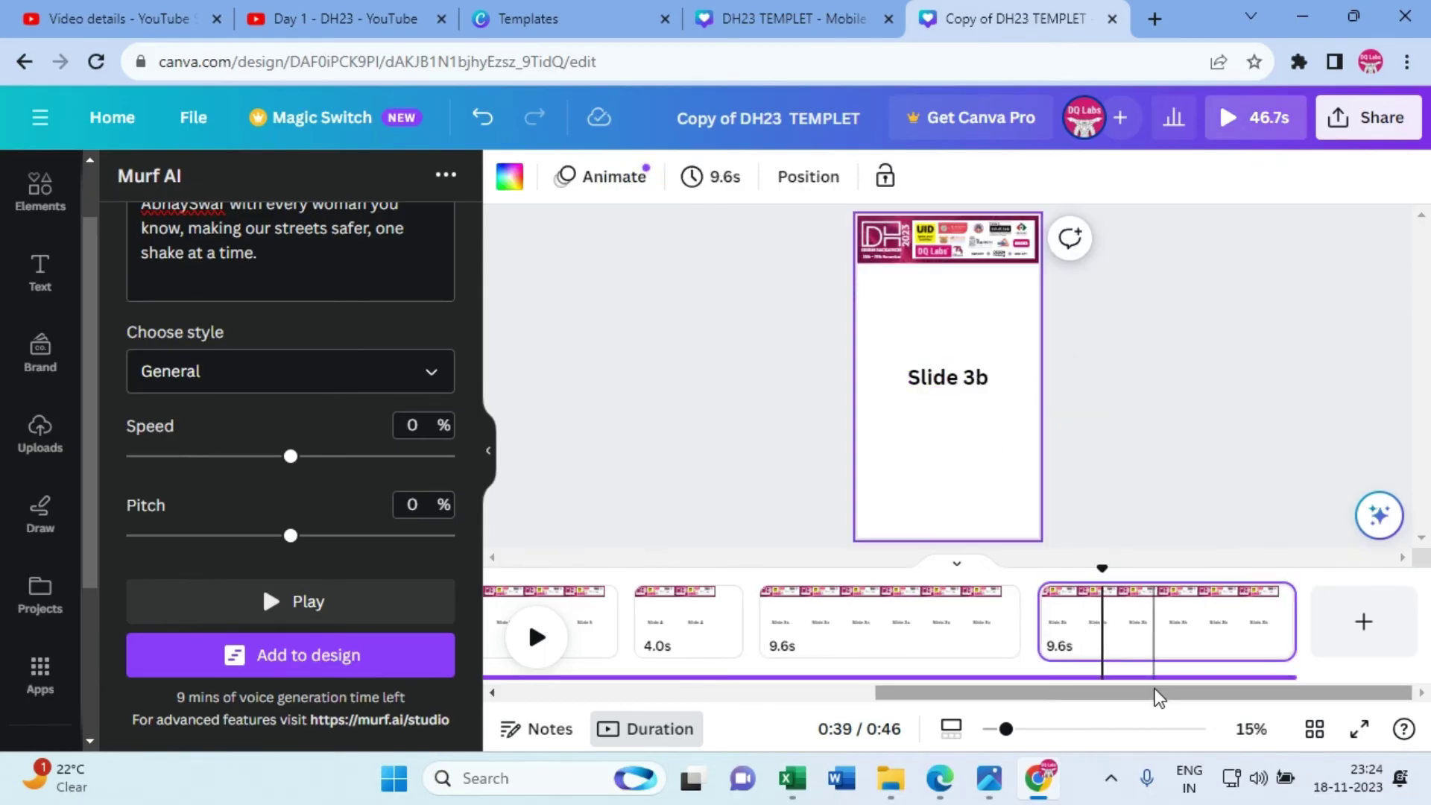
{"action": "key", "text": "space"}
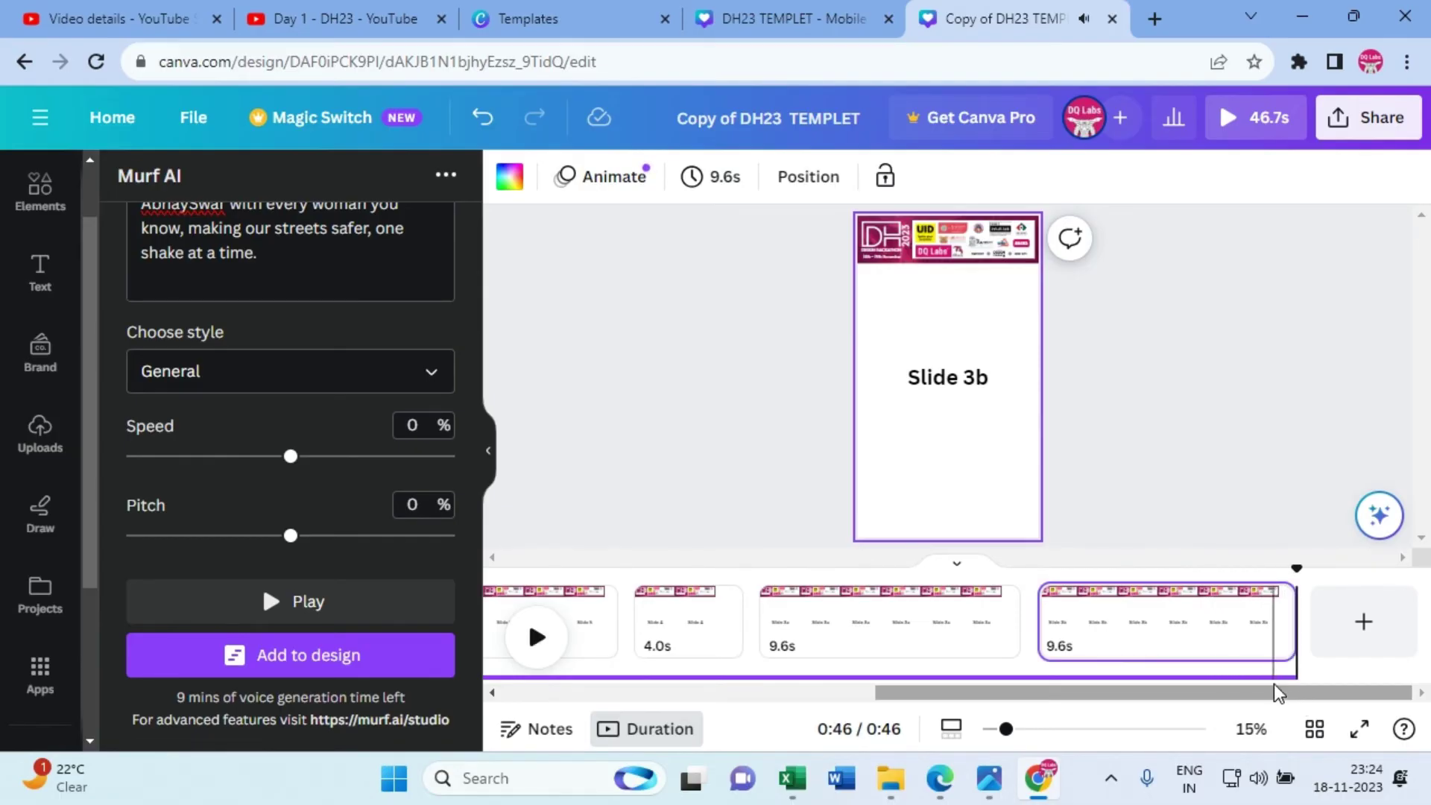
Step: Add a blank page at the end of the timeline and stretch it to 13.0 seconds
{"action": "left_click", "coordinate": [1366, 628]}
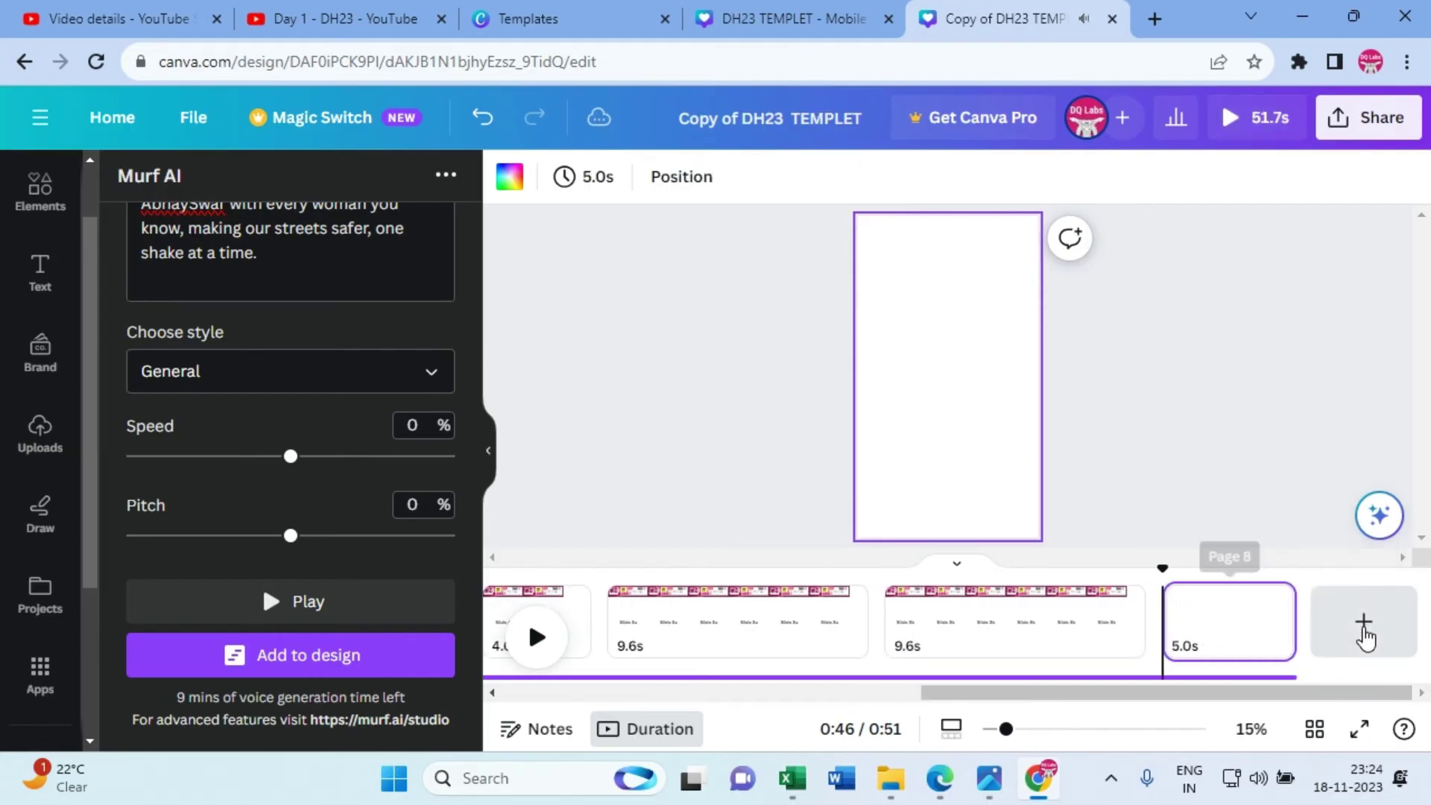
{"action": "mouse_move", "coordinate": [1293, 632]}
{"action": "left_mouse_down"}
{"action": "mouse_move", "coordinate": [1307, 630]}
{"action": "mouse_move", "coordinate": [1279, 639]}
{"action": "mouse_move", "coordinate": [1296, 622]}
{"action": "mouse_move", "coordinate": [1270, 624]}
{"action": "left_mouse_up"}
{"action": "mouse_move", "coordinate": [1290, 623]}
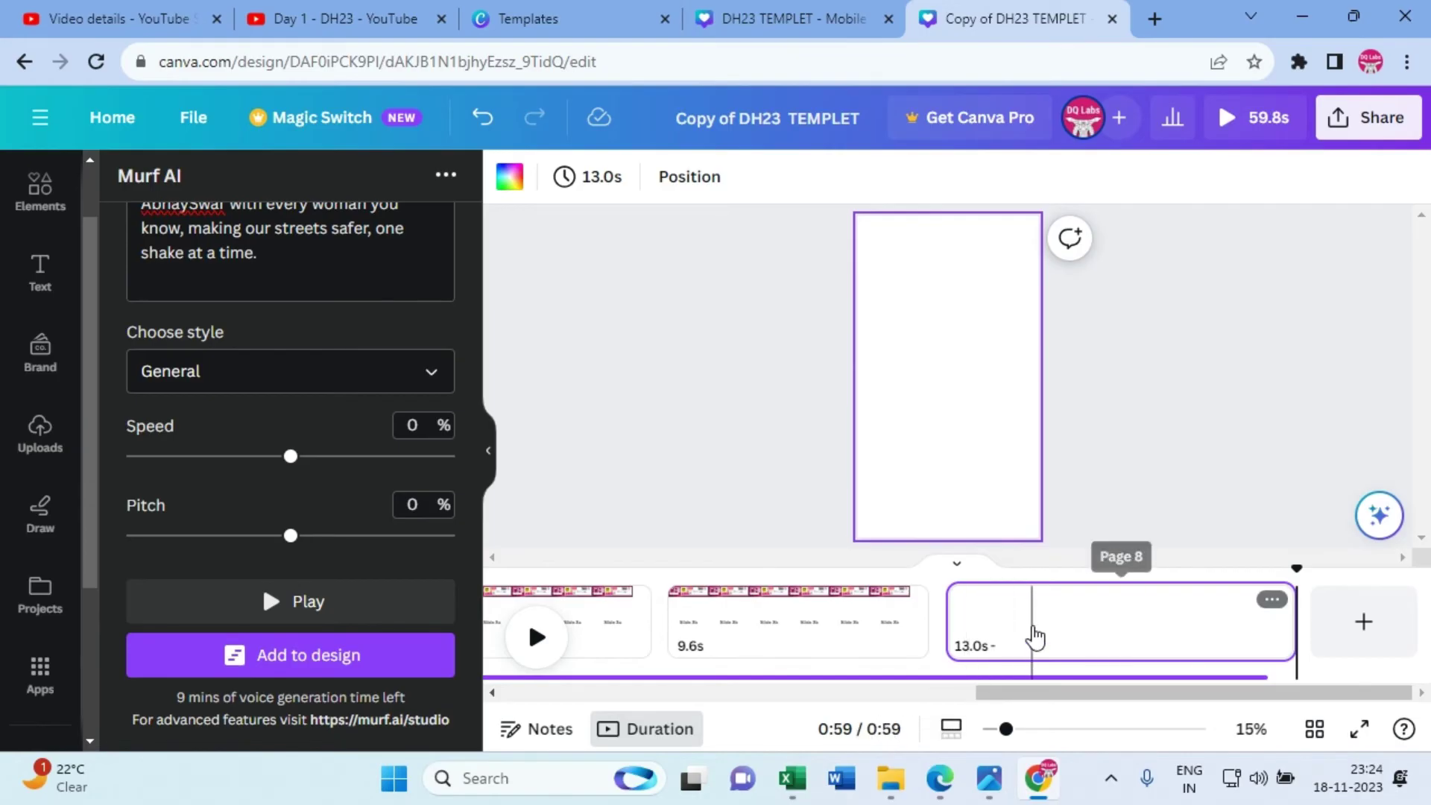
{"action": "left_click", "coordinate": [1031, 635]}
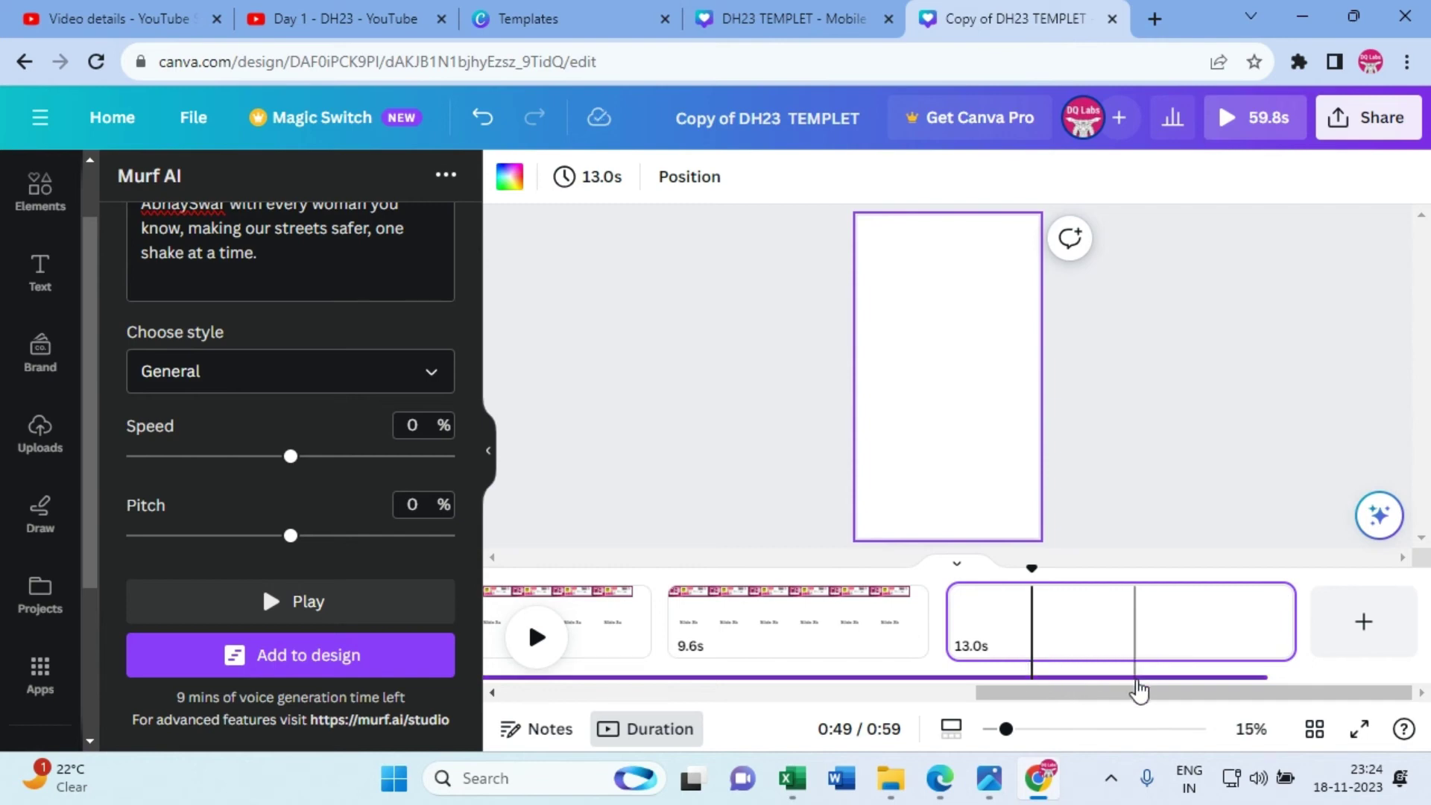
{"action": "left_click_drag", "start_coordinate": [1146, 697], "coordinate": [592, 756]}
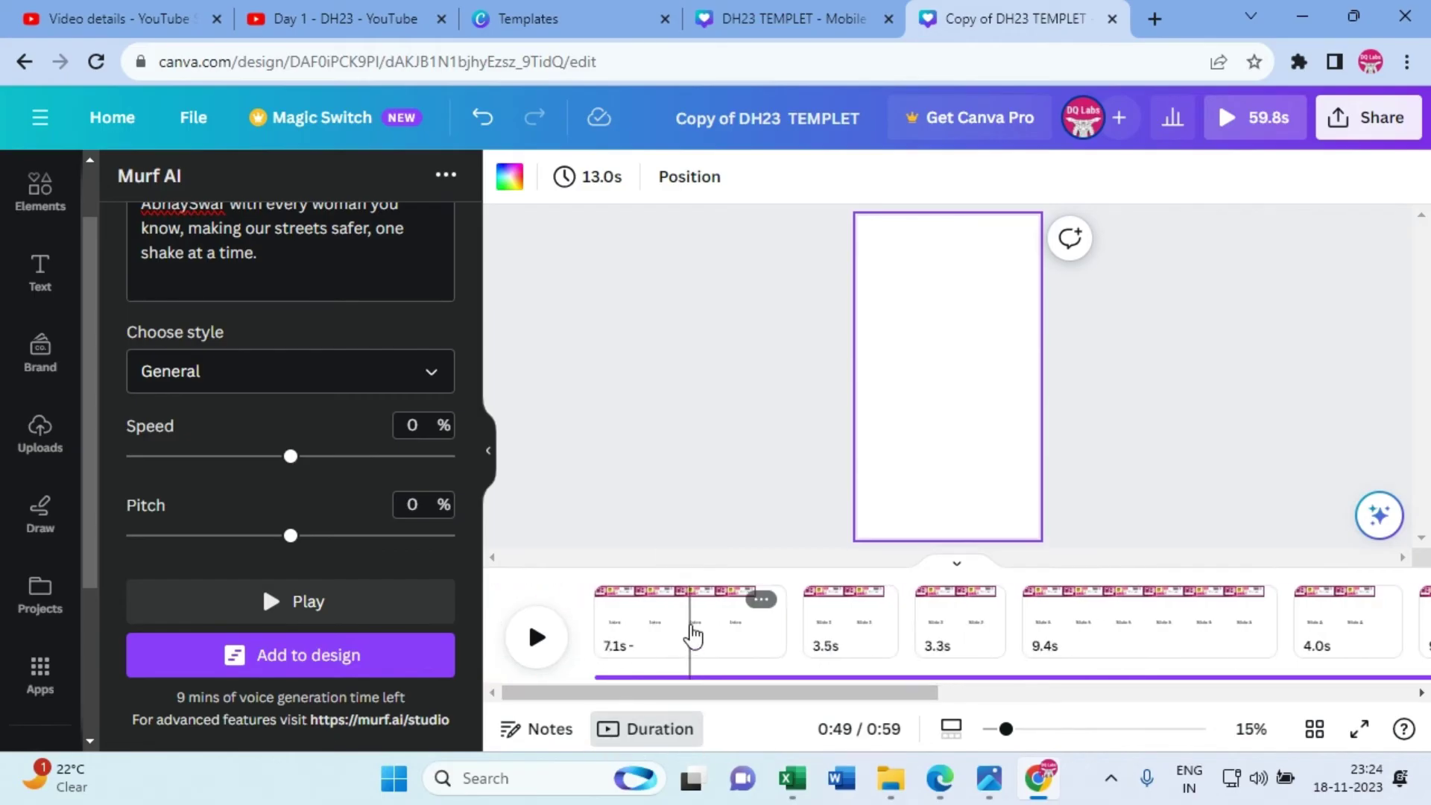
Step: Duplicate the Intro page and move the copy to the end of the timeline
{"action": "left_click", "coordinate": [694, 633]}
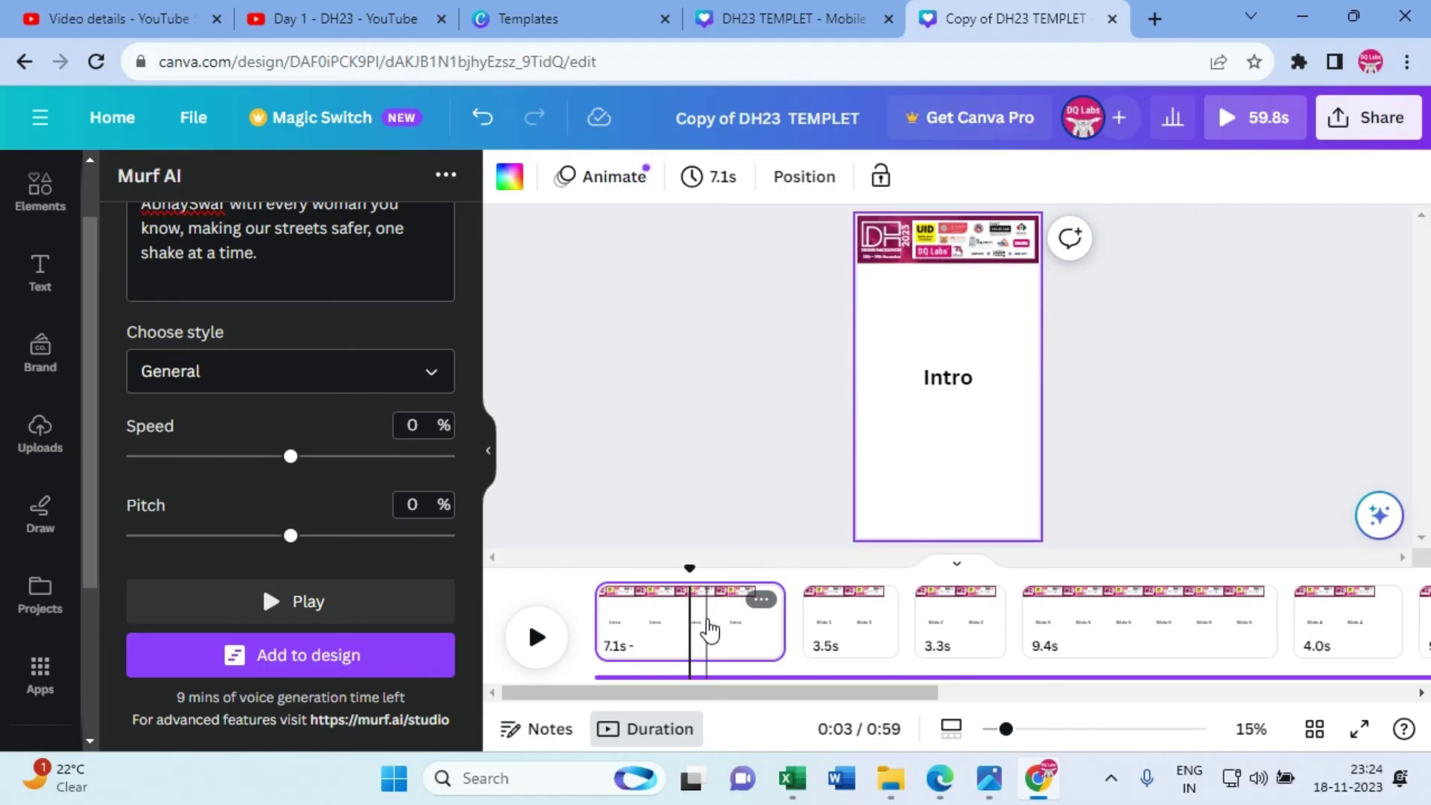
{"action": "left_click", "coordinate": [761, 599]}
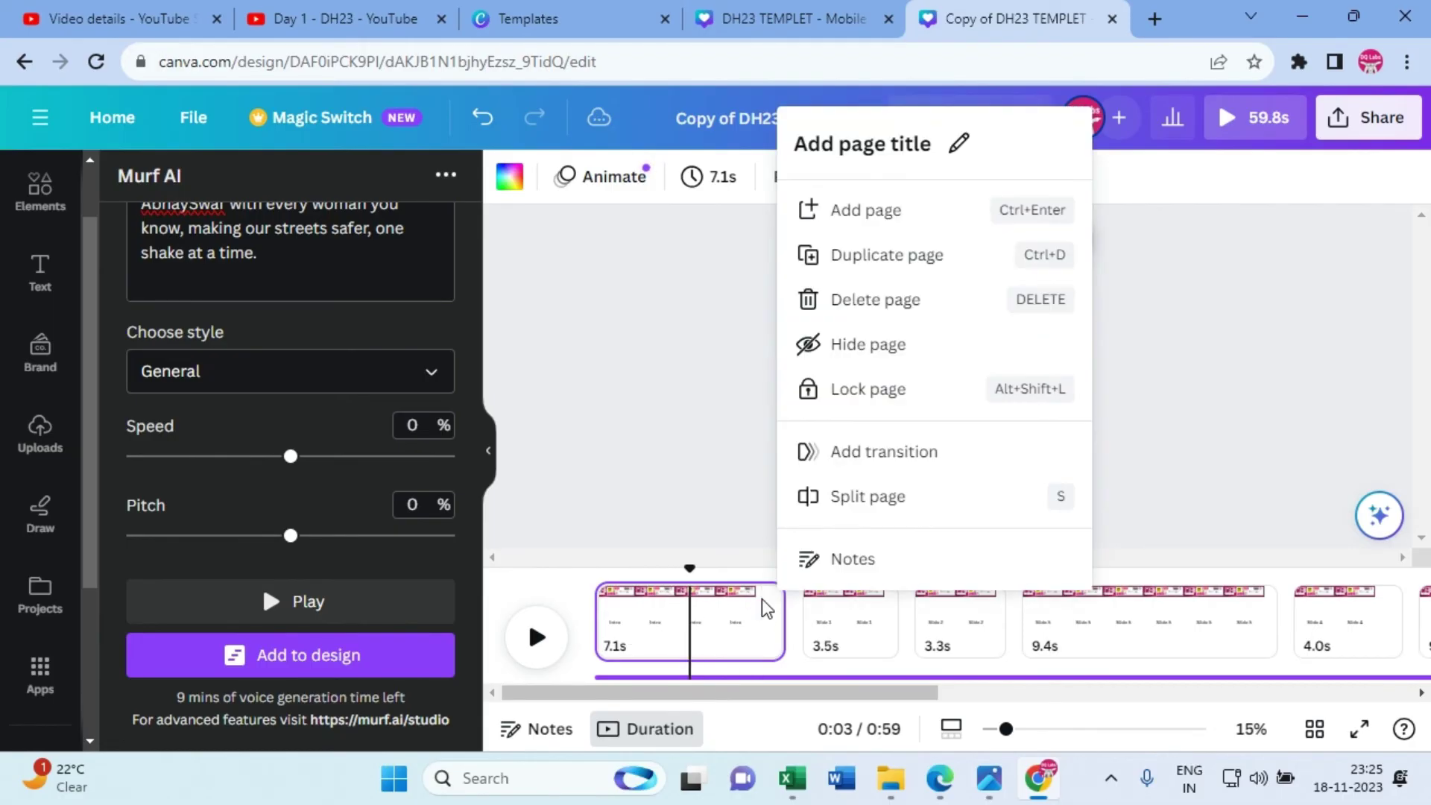
{"action": "left_click", "coordinate": [856, 256]}
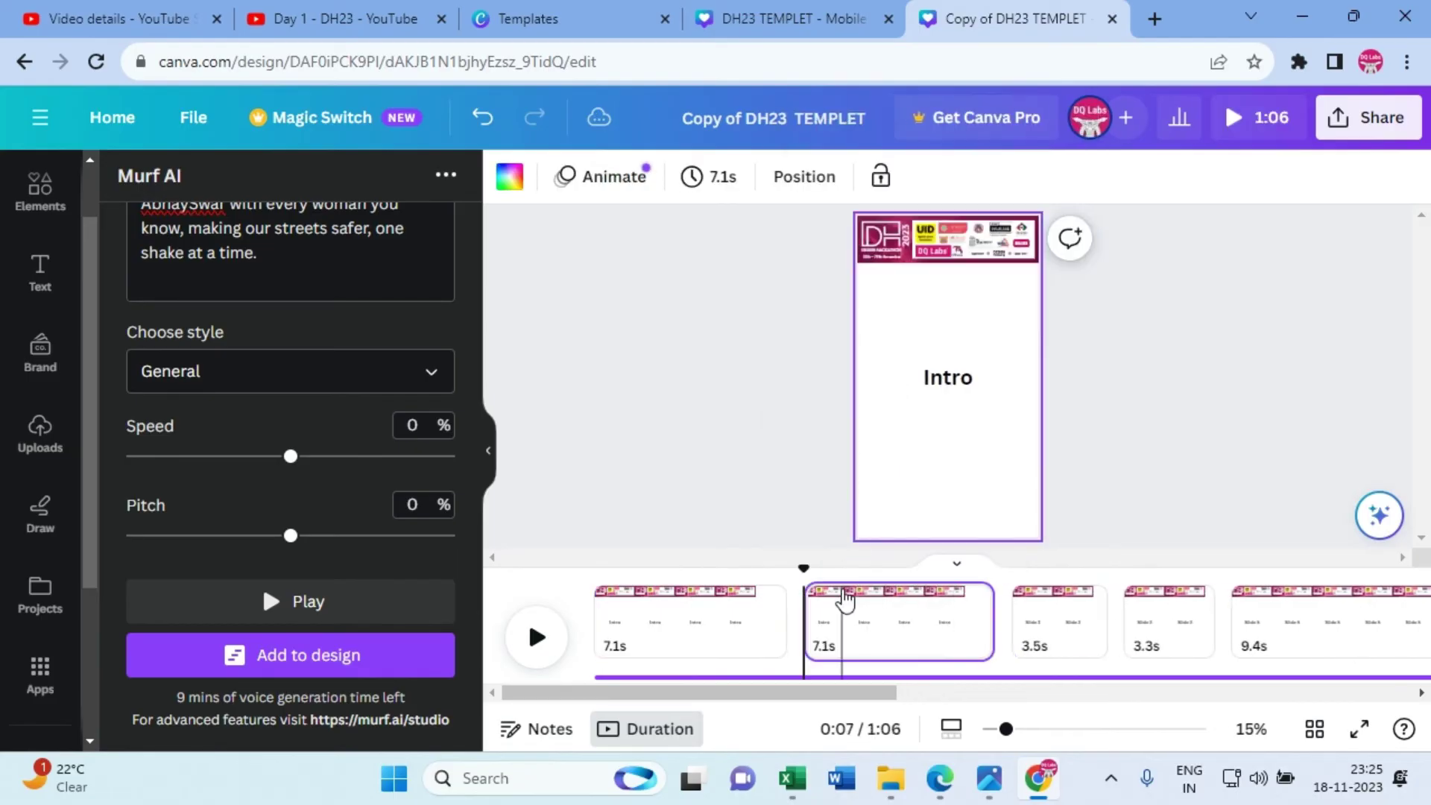
{"action": "left_click_drag", "start_coordinate": [855, 627], "coordinate": [927, 625]}
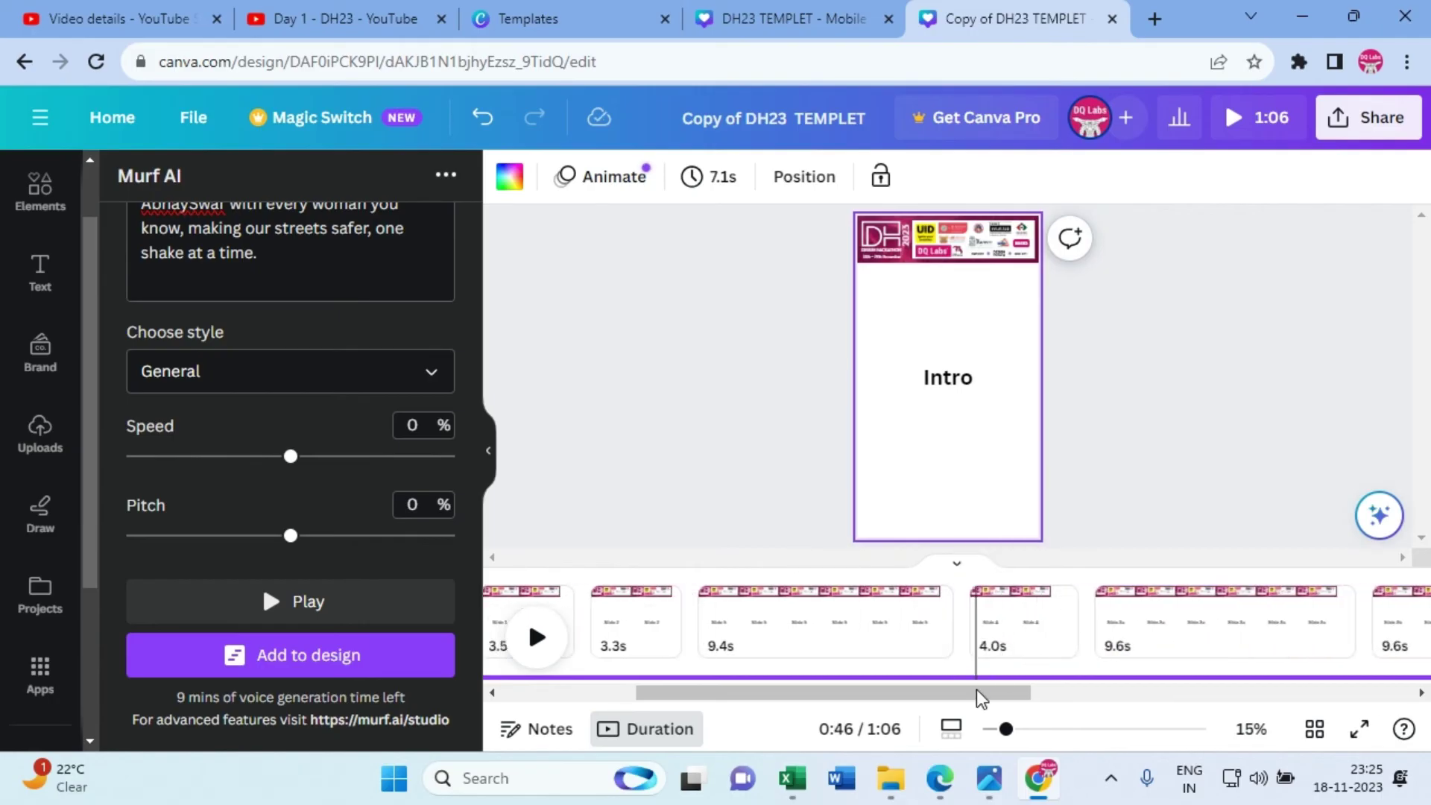
{"action": "left_click_drag", "start_coordinate": [980, 700], "coordinate": [1374, 709]}
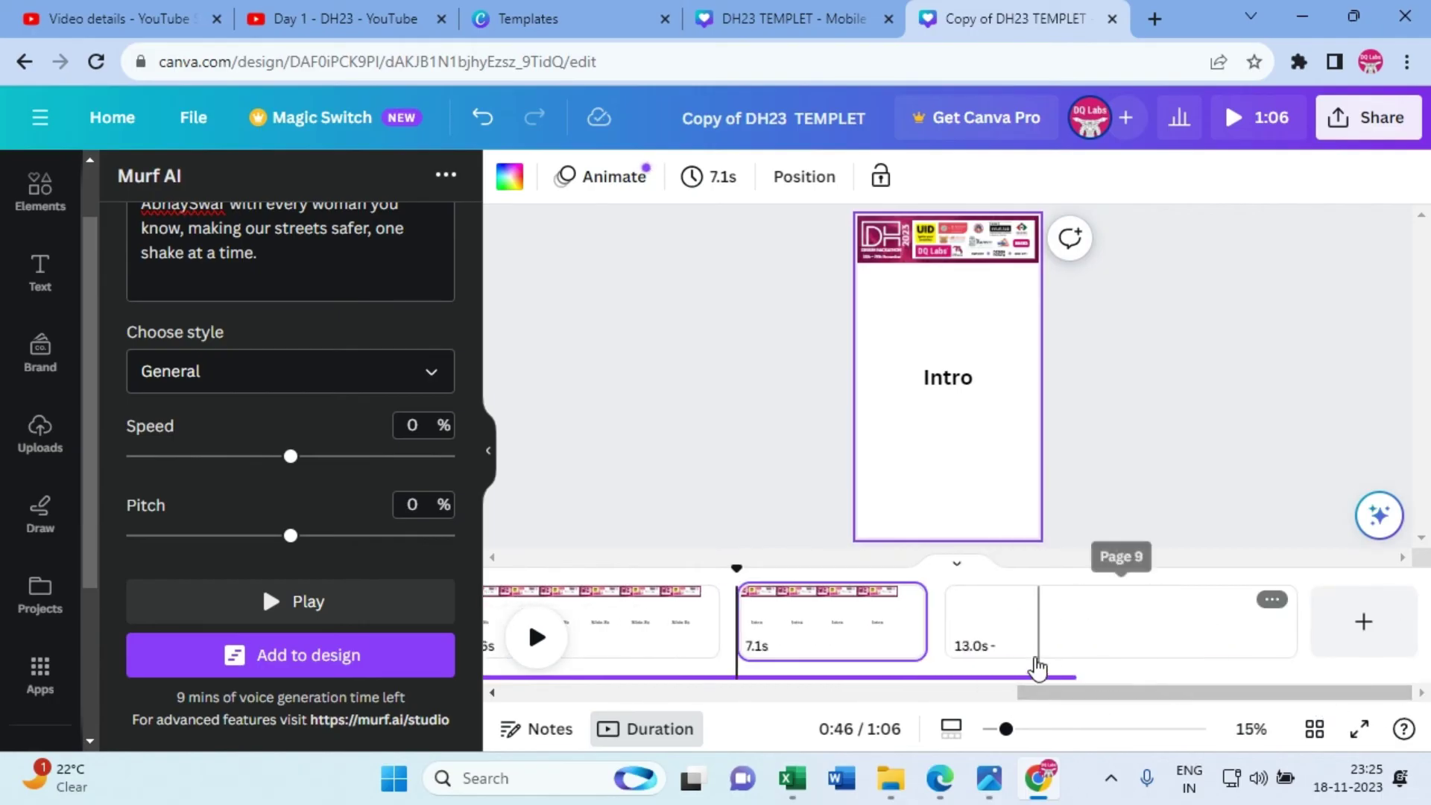
Step: Delete the blank 13.0-second page and set the closing Intro copy to 12.3 seconds
{"action": "left_click", "coordinate": [1044, 642]}
{"action": "key", "text": "Delete"}
{"action": "left_click", "coordinate": [1200, 653]}
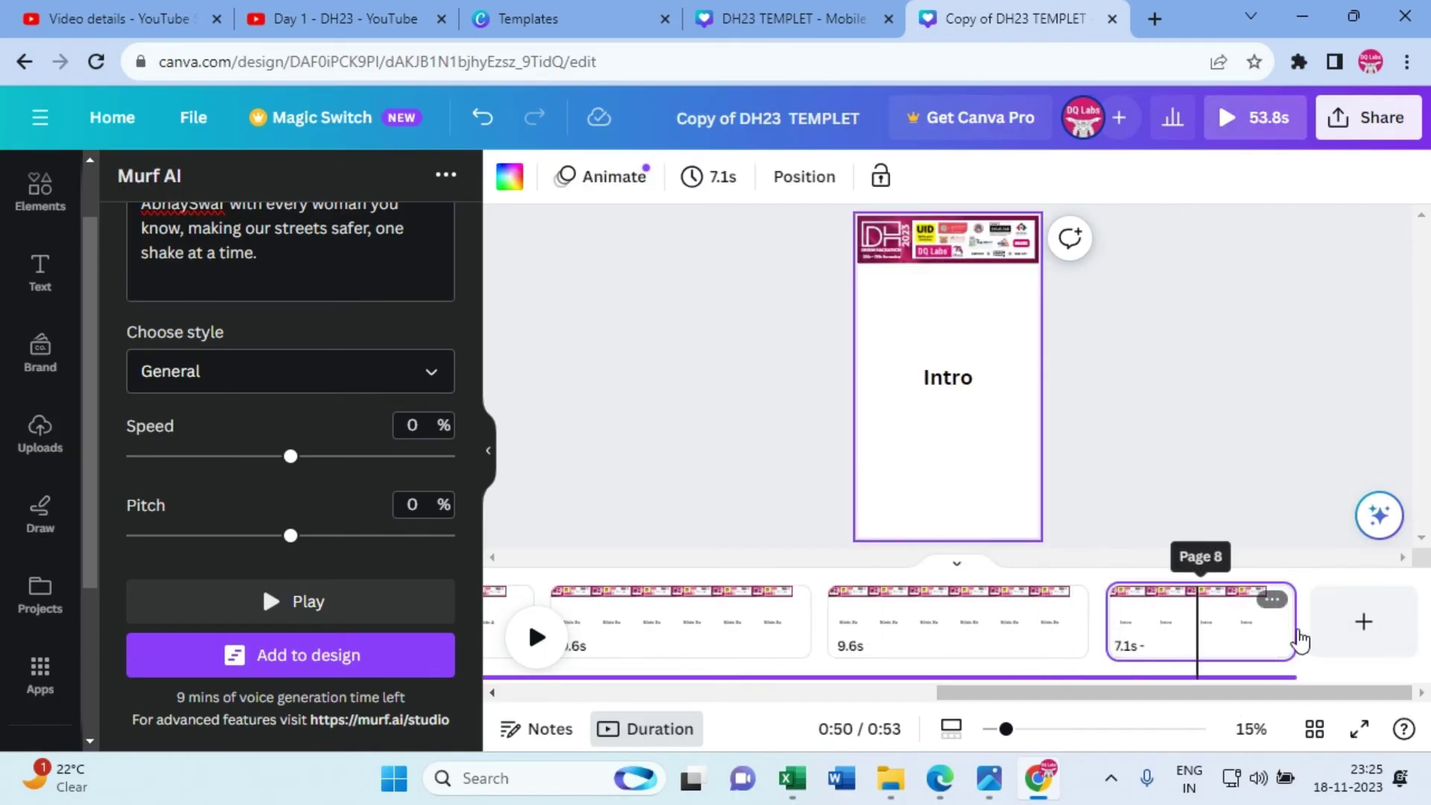
{"action": "left_click_drag", "start_coordinate": [1295, 626], "coordinate": [1166, 630]}
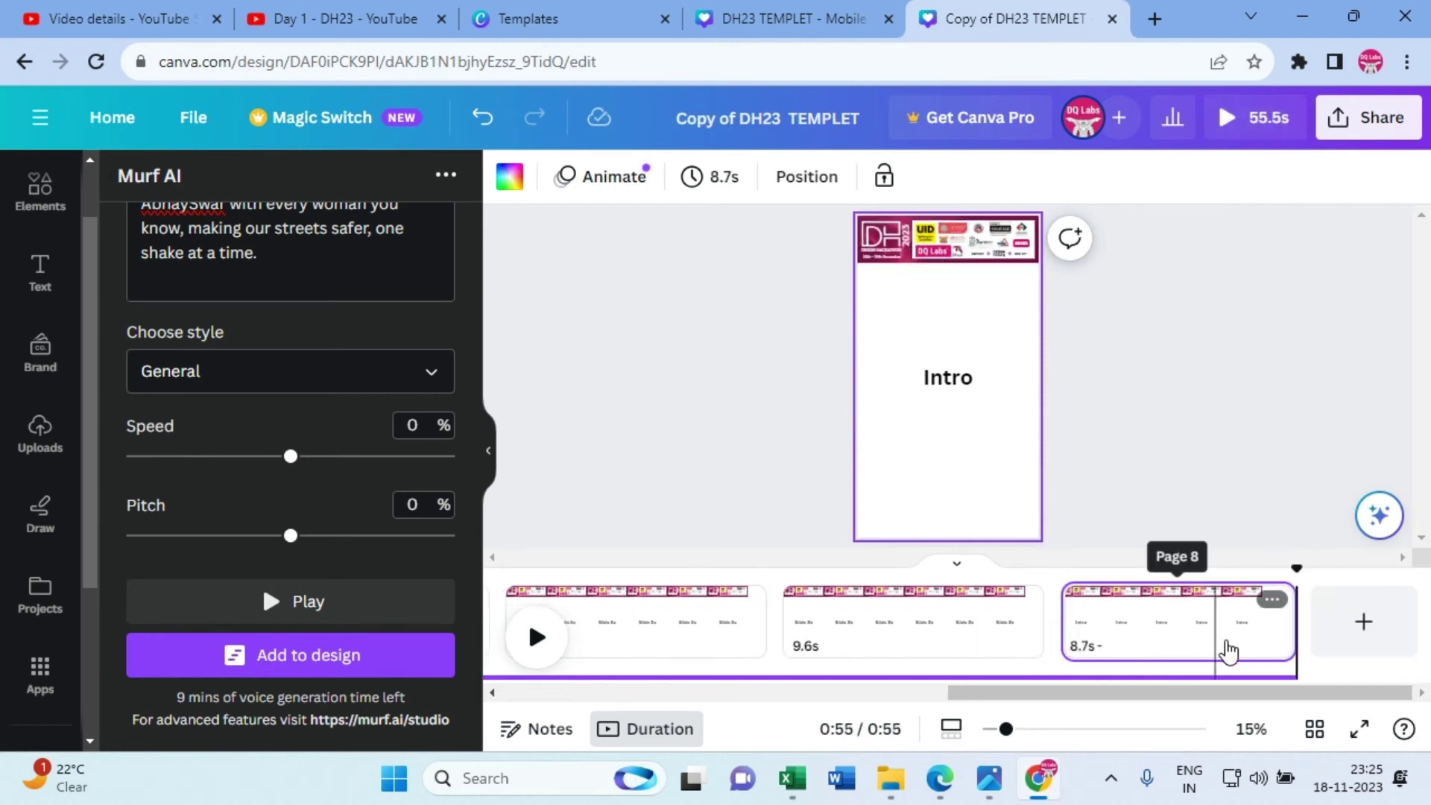
{"action": "left_click_drag", "start_coordinate": [1278, 629], "coordinate": [1151, 645]}
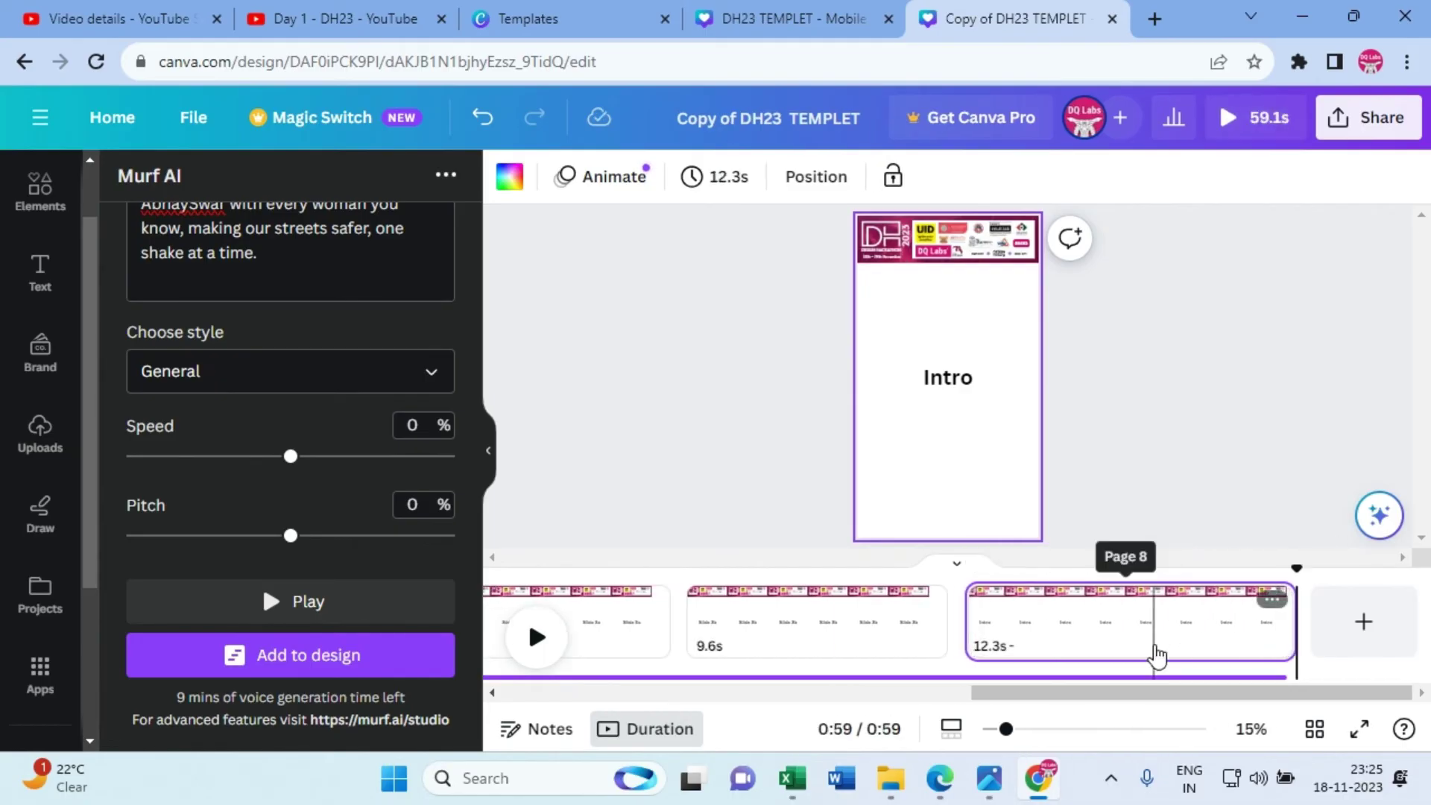
{"action": "left_click", "coordinate": [963, 593]}
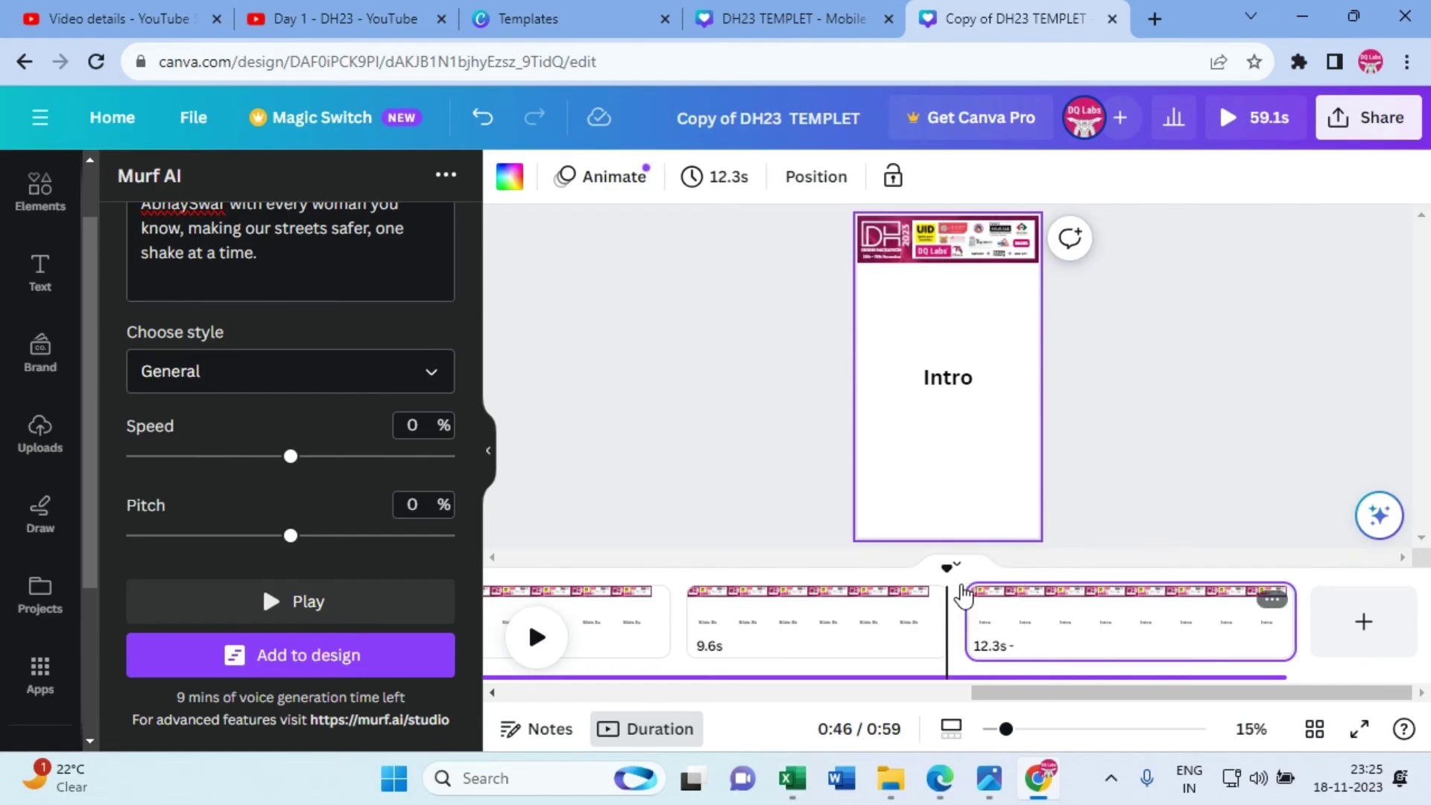
{"action": "key", "text": "space"}
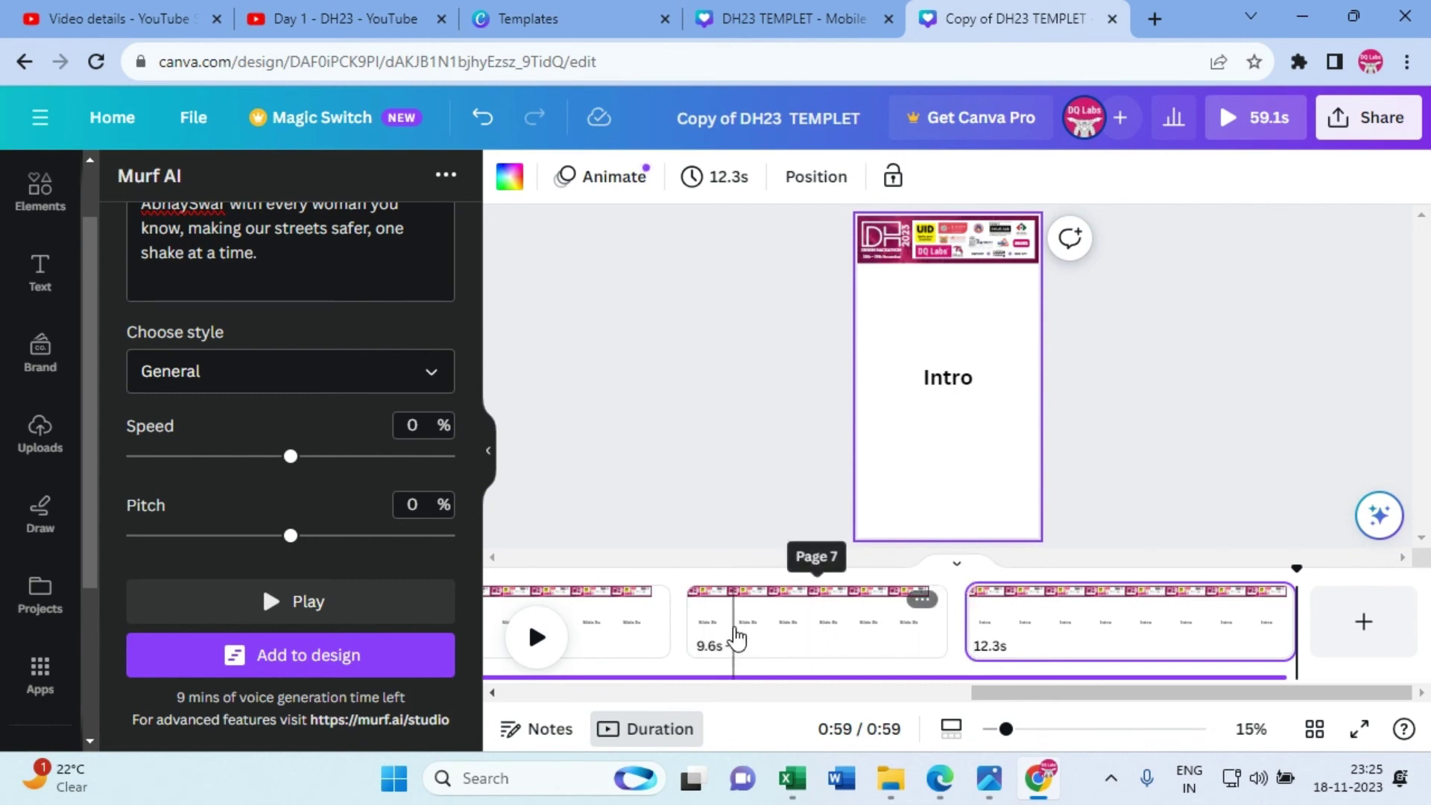
{"action": "left_click", "coordinate": [745, 633]}
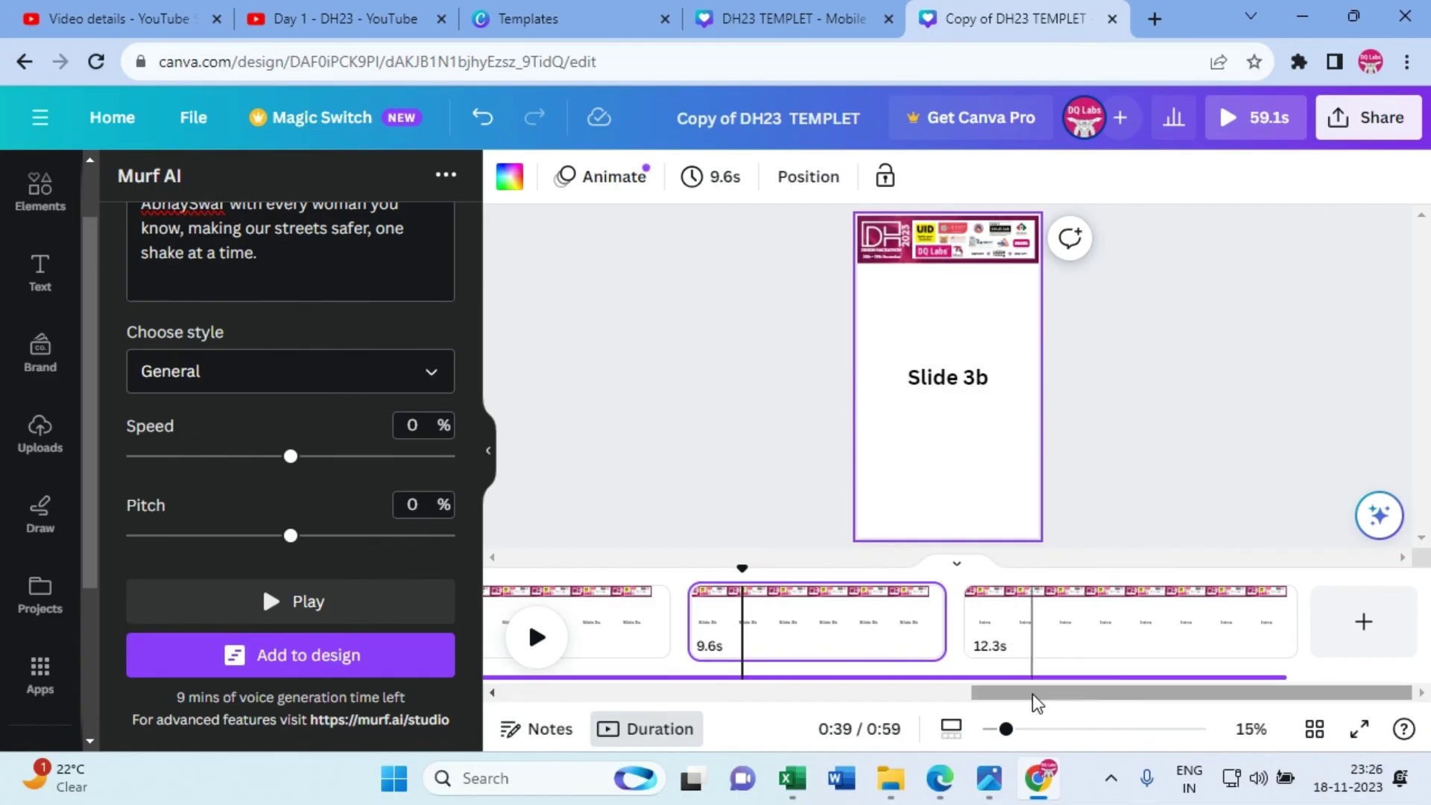
{"action": "left_click_drag", "start_coordinate": [1032, 697], "coordinate": [1209, 691]}
Step: Review page 7's notes, then download the design as a free watermarked MP4 video draft
{"action": "left_click", "coordinate": [518, 727]}
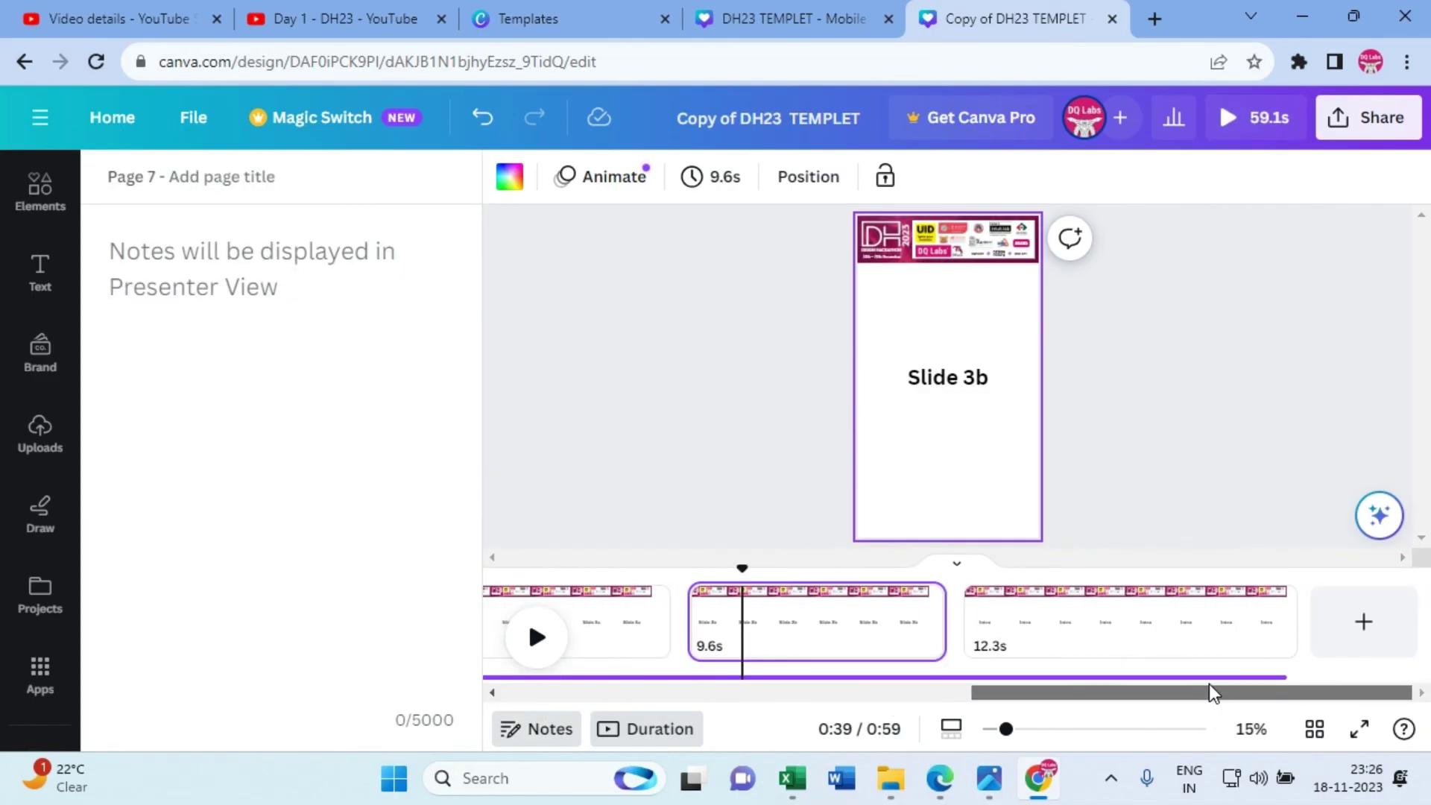
{"action": "left_click", "coordinate": [1282, 365]}
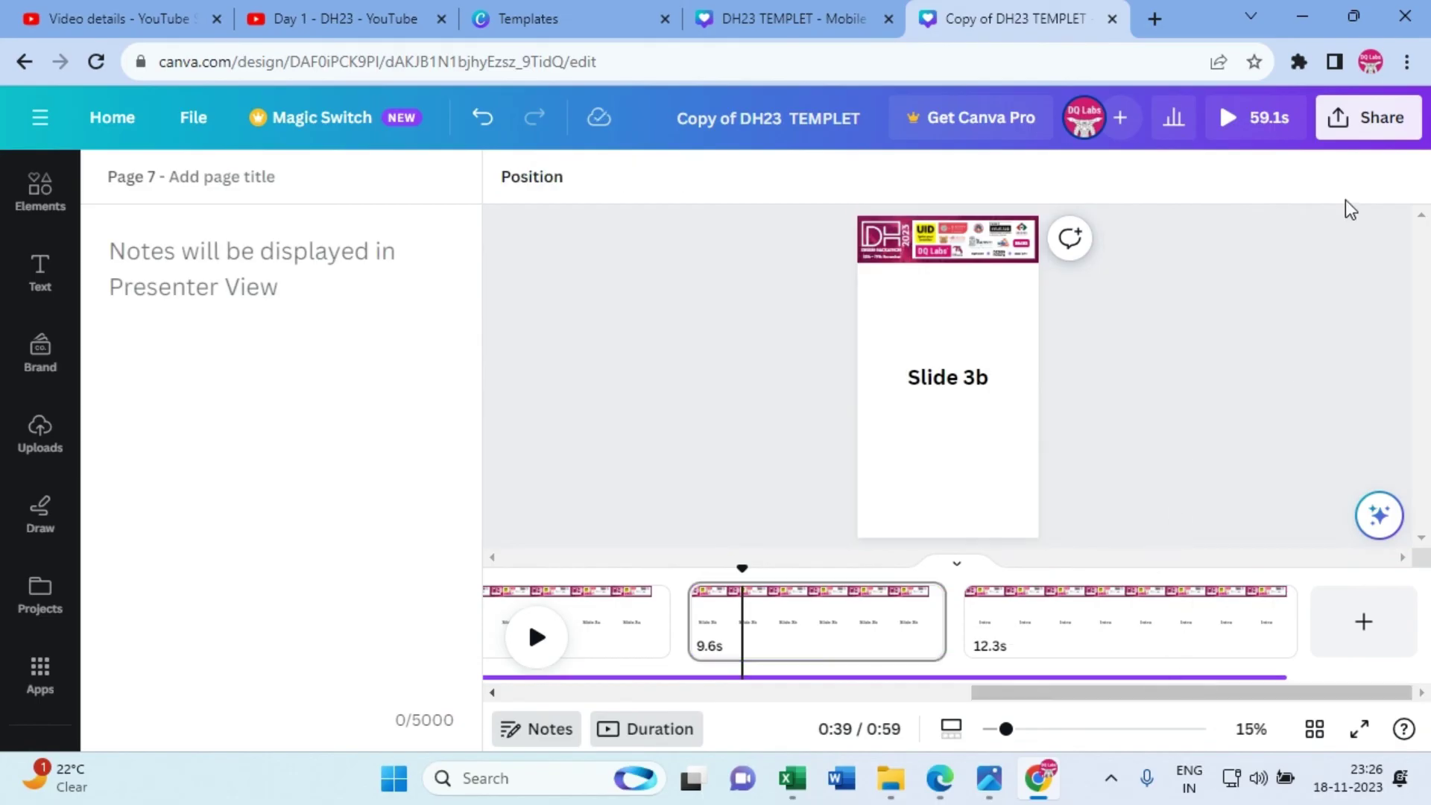
{"action": "left_click", "coordinate": [1367, 125]}
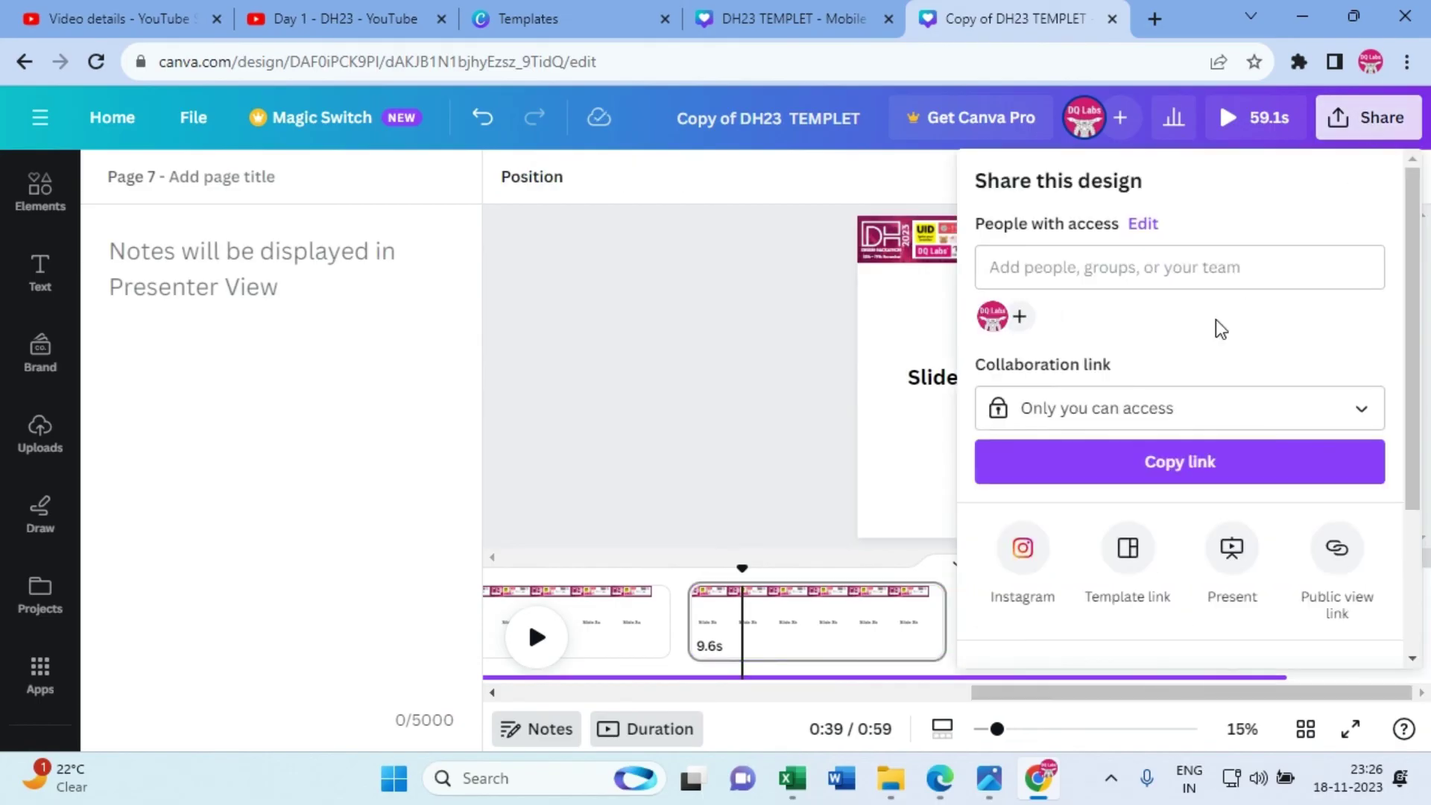
{"action": "scroll", "coordinate": [1194, 347], "scroll_direction": "down", "scroll_amount": 3}
{"action": "left_click", "coordinate": [1096, 459]}
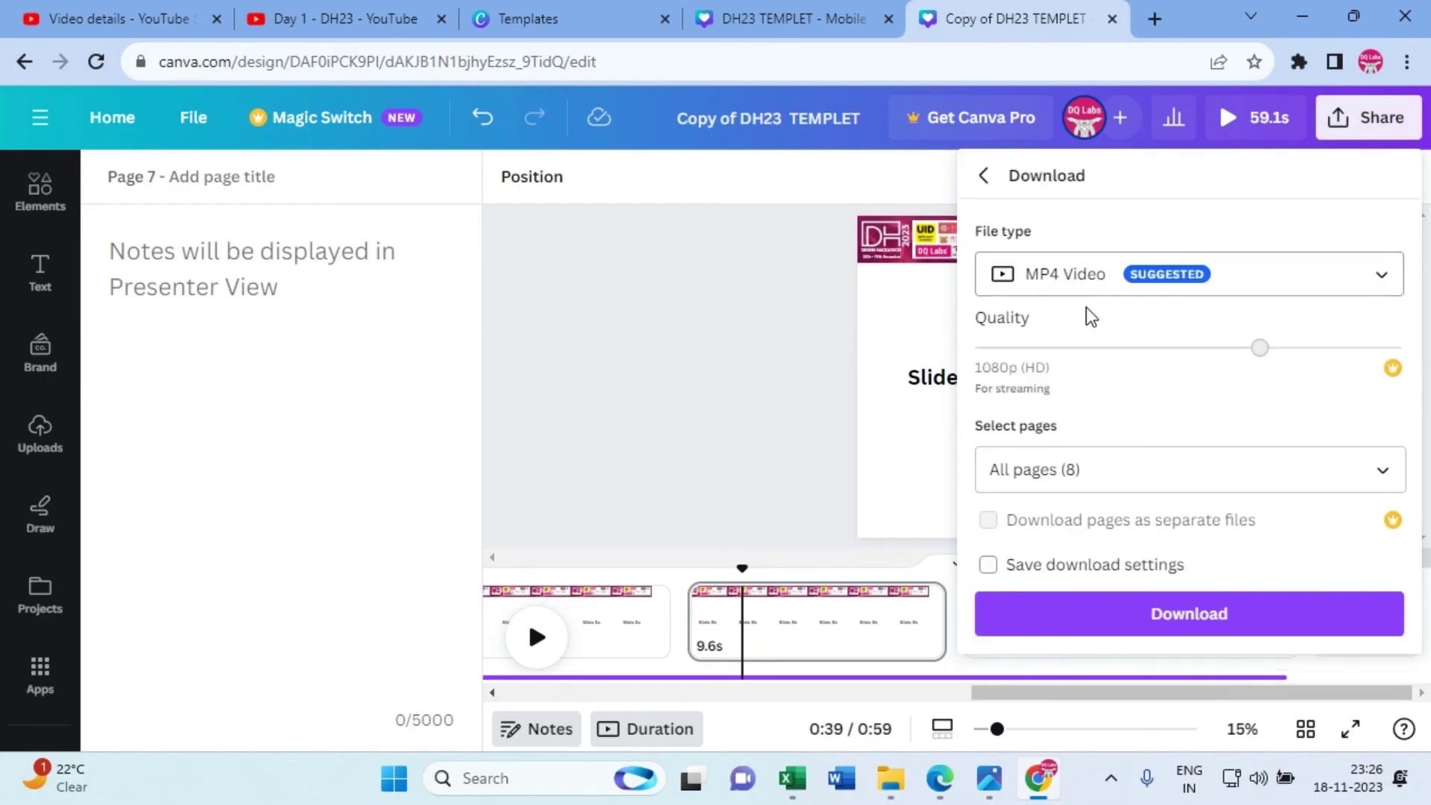
{"action": "left_click", "coordinate": [1200, 631]}
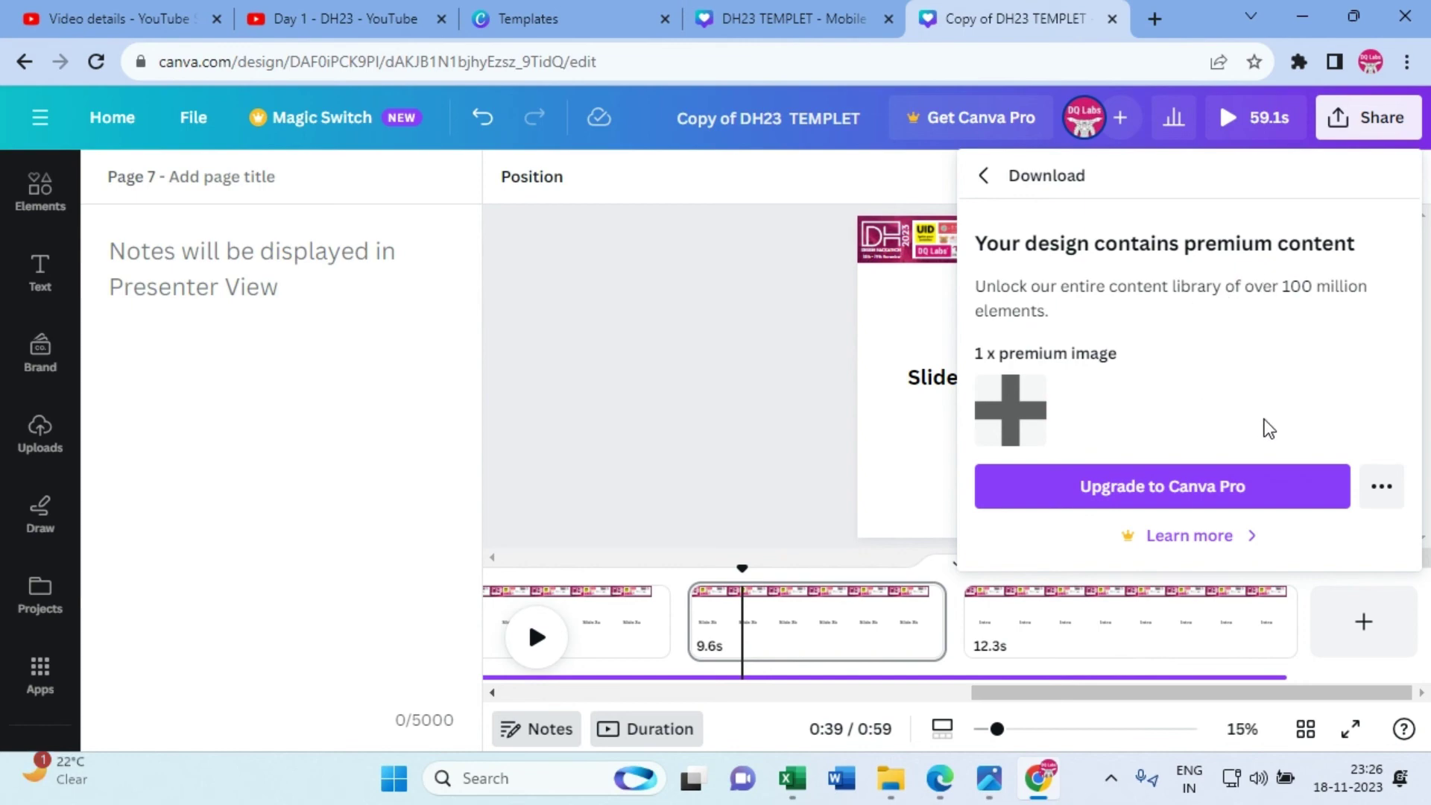
{"action": "left_click", "coordinate": [1383, 489]}
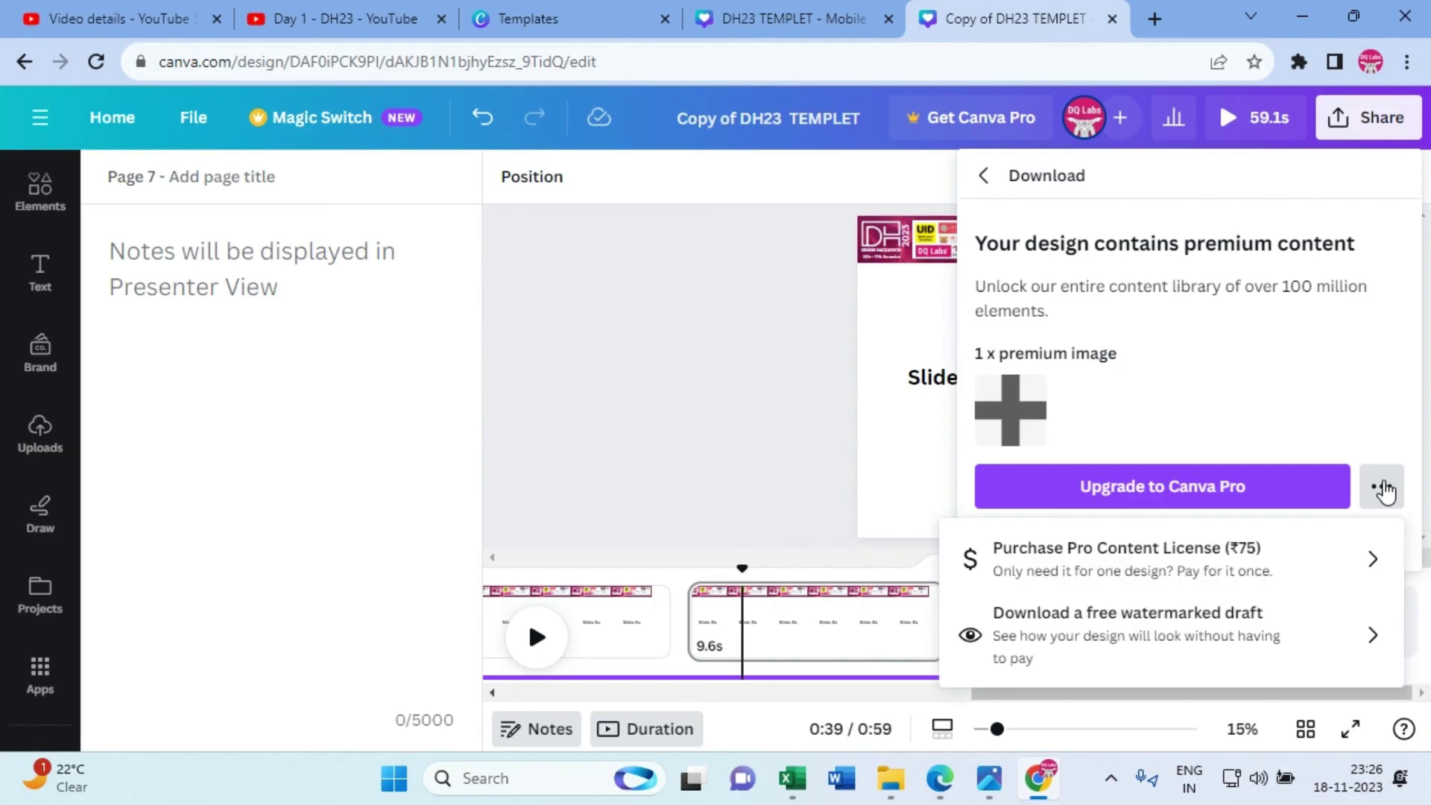
{"action": "left_click", "coordinate": [1098, 646]}
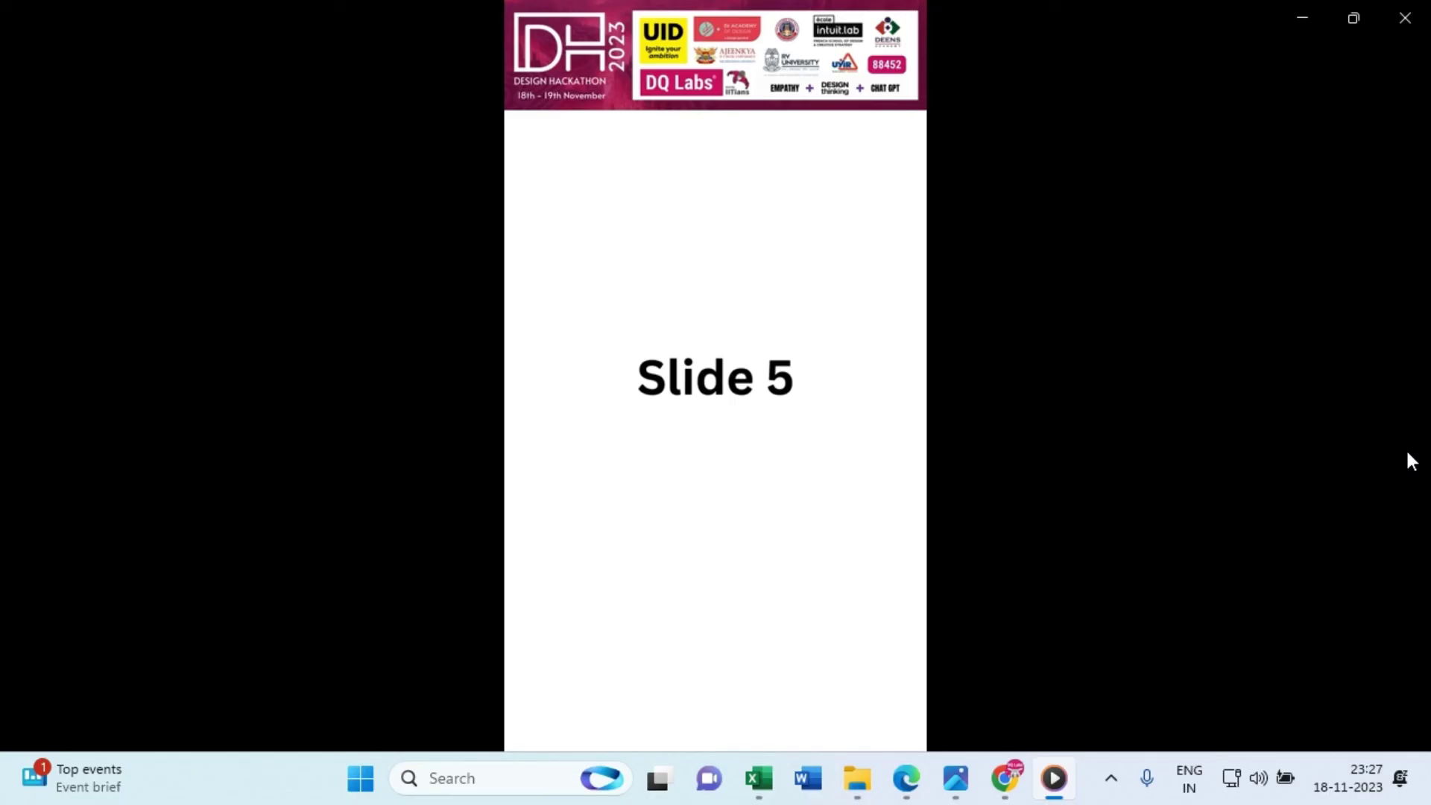
Step: Watch the downloaded video and step back two slides with the left arrow key
{"action": "key", "text": "Left"}
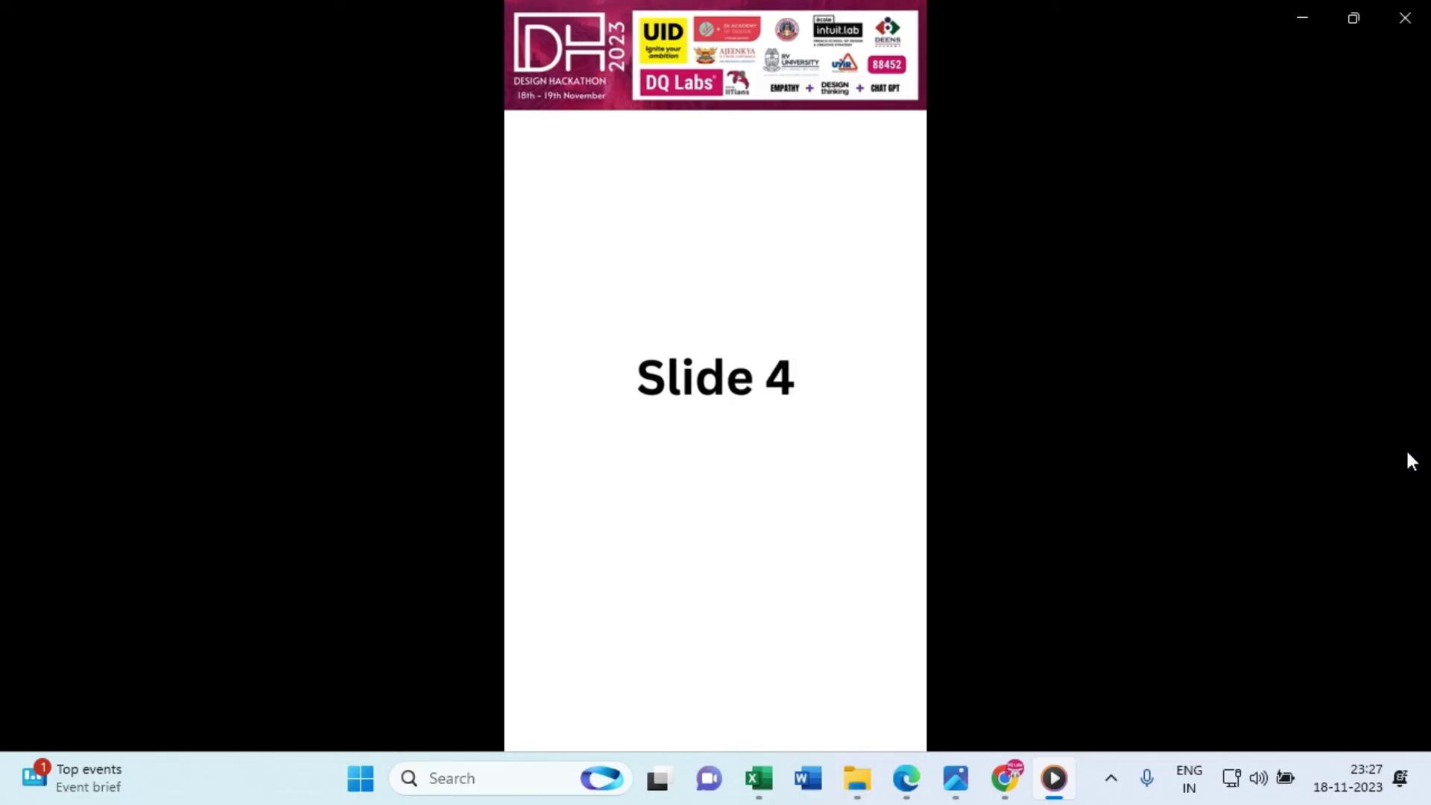
{"action": "key", "text": "Left"}
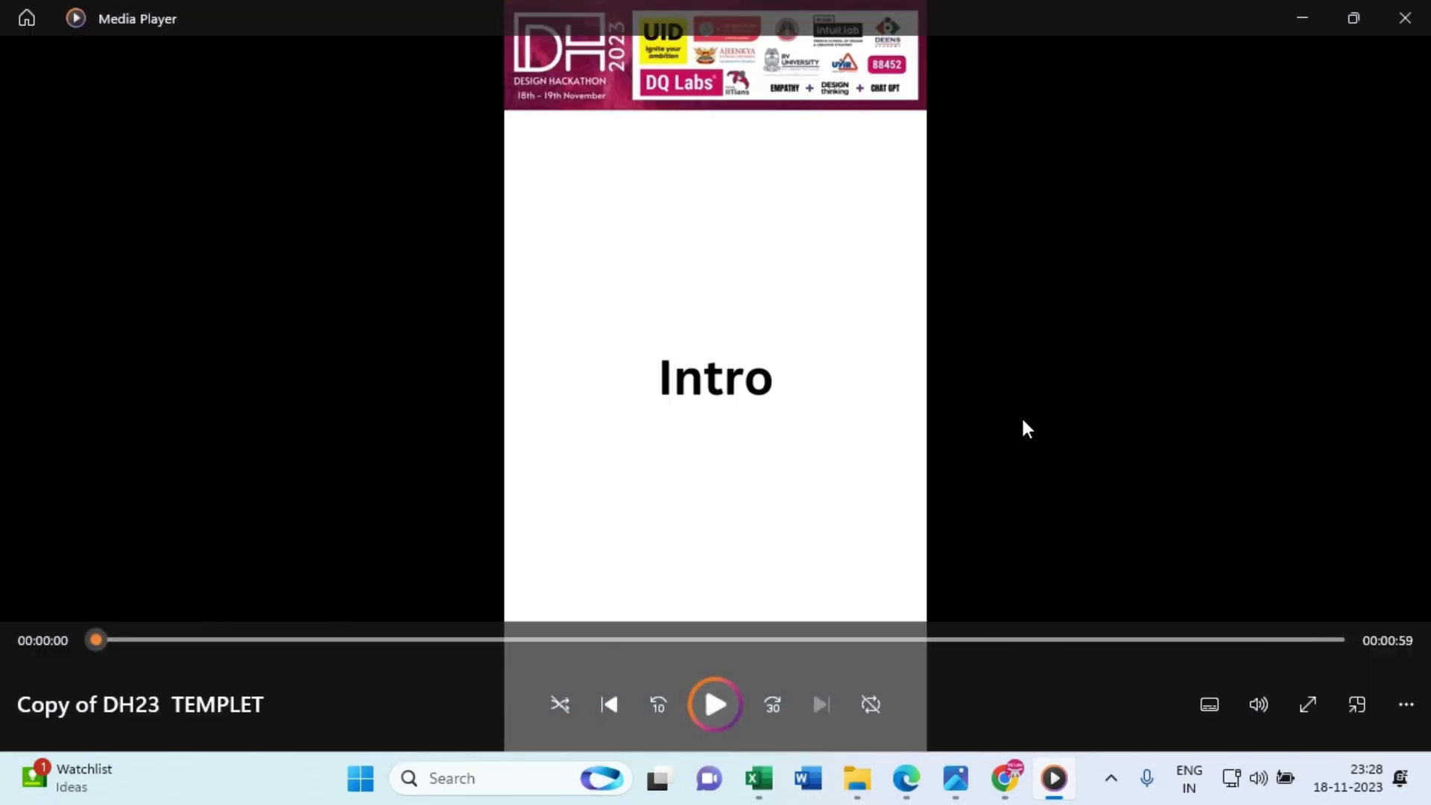
Step: Close Media Player and dismiss Canva's download-complete notice to reveal the canvas
{"action": "left_click", "coordinate": [1417, 27]}
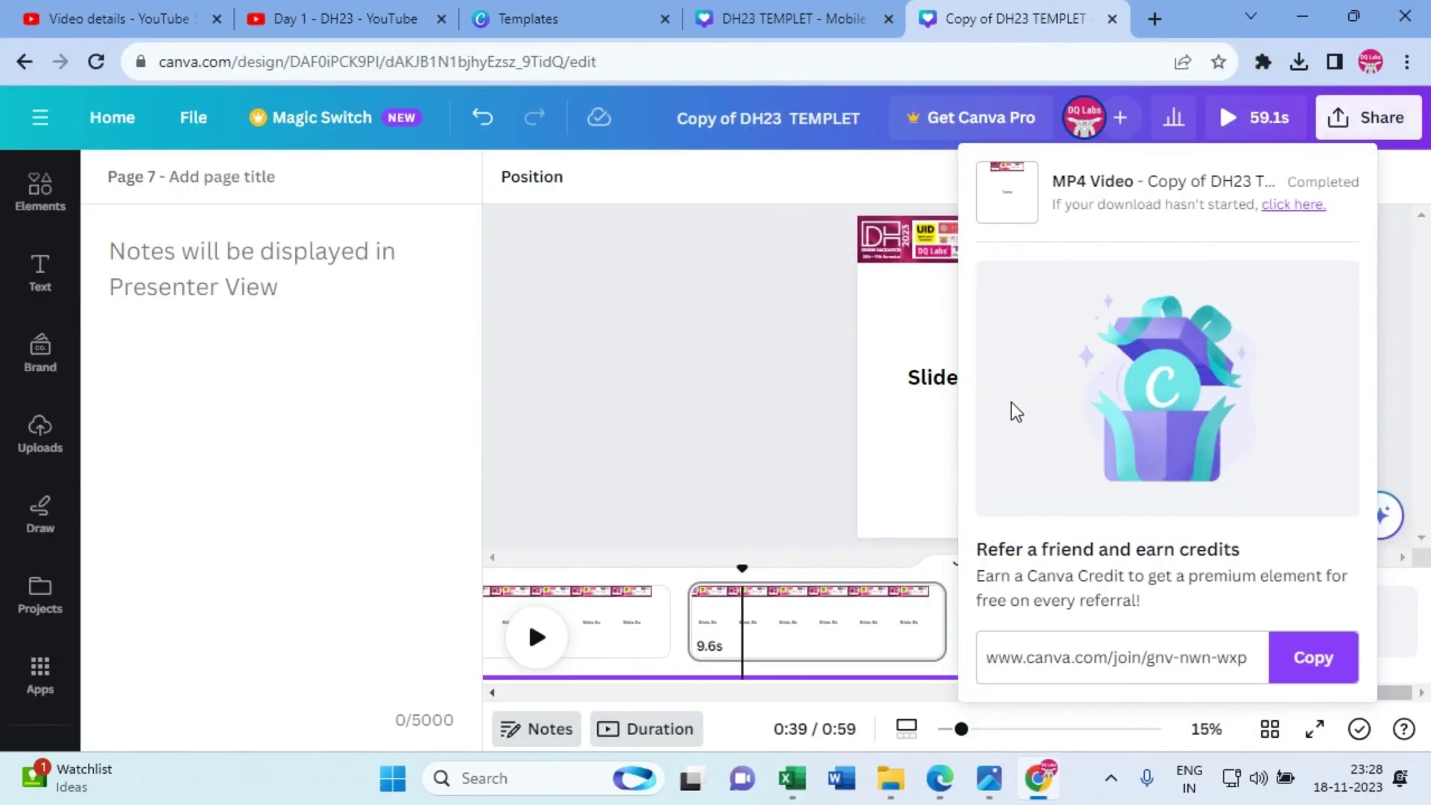
{"action": "left_click", "coordinate": [759, 448]}
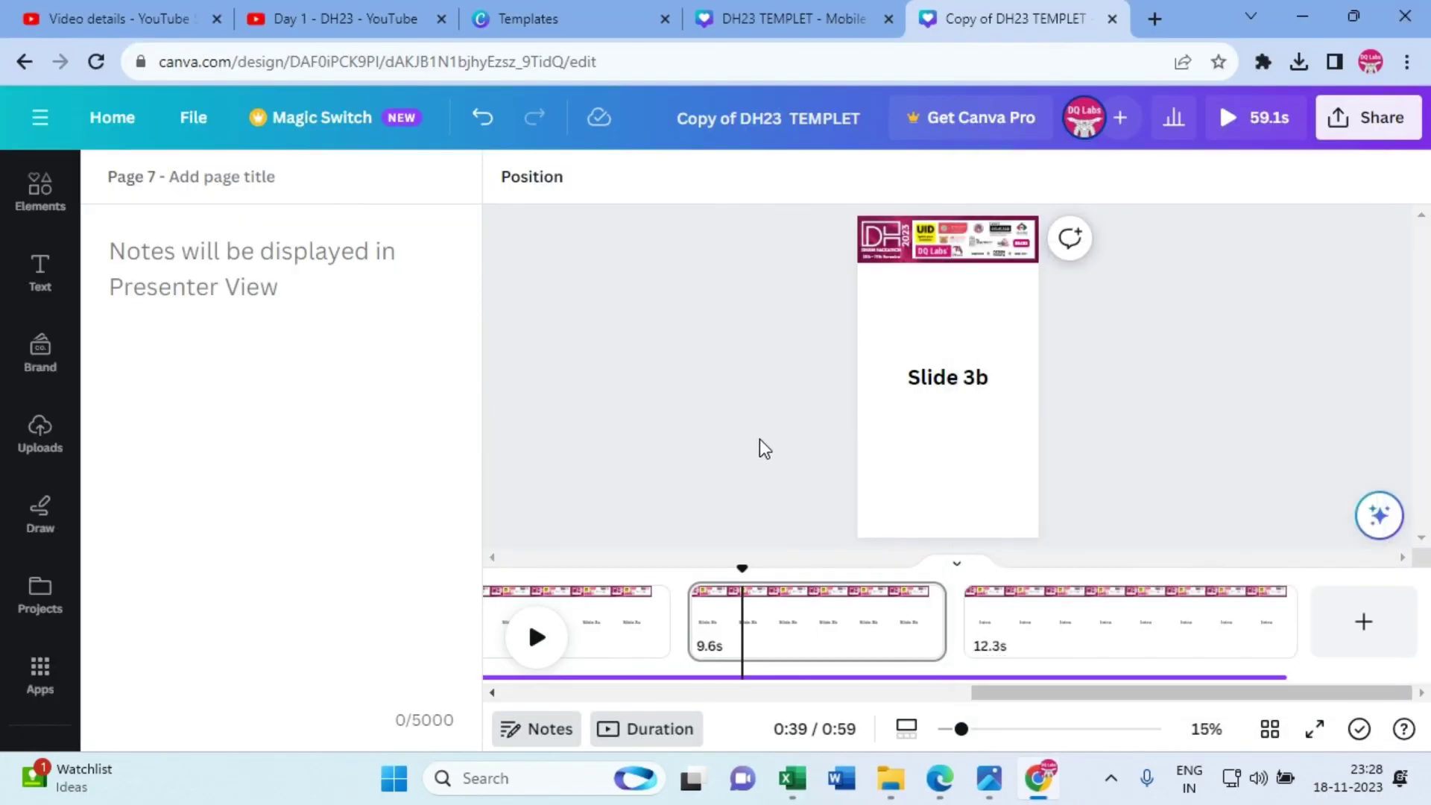